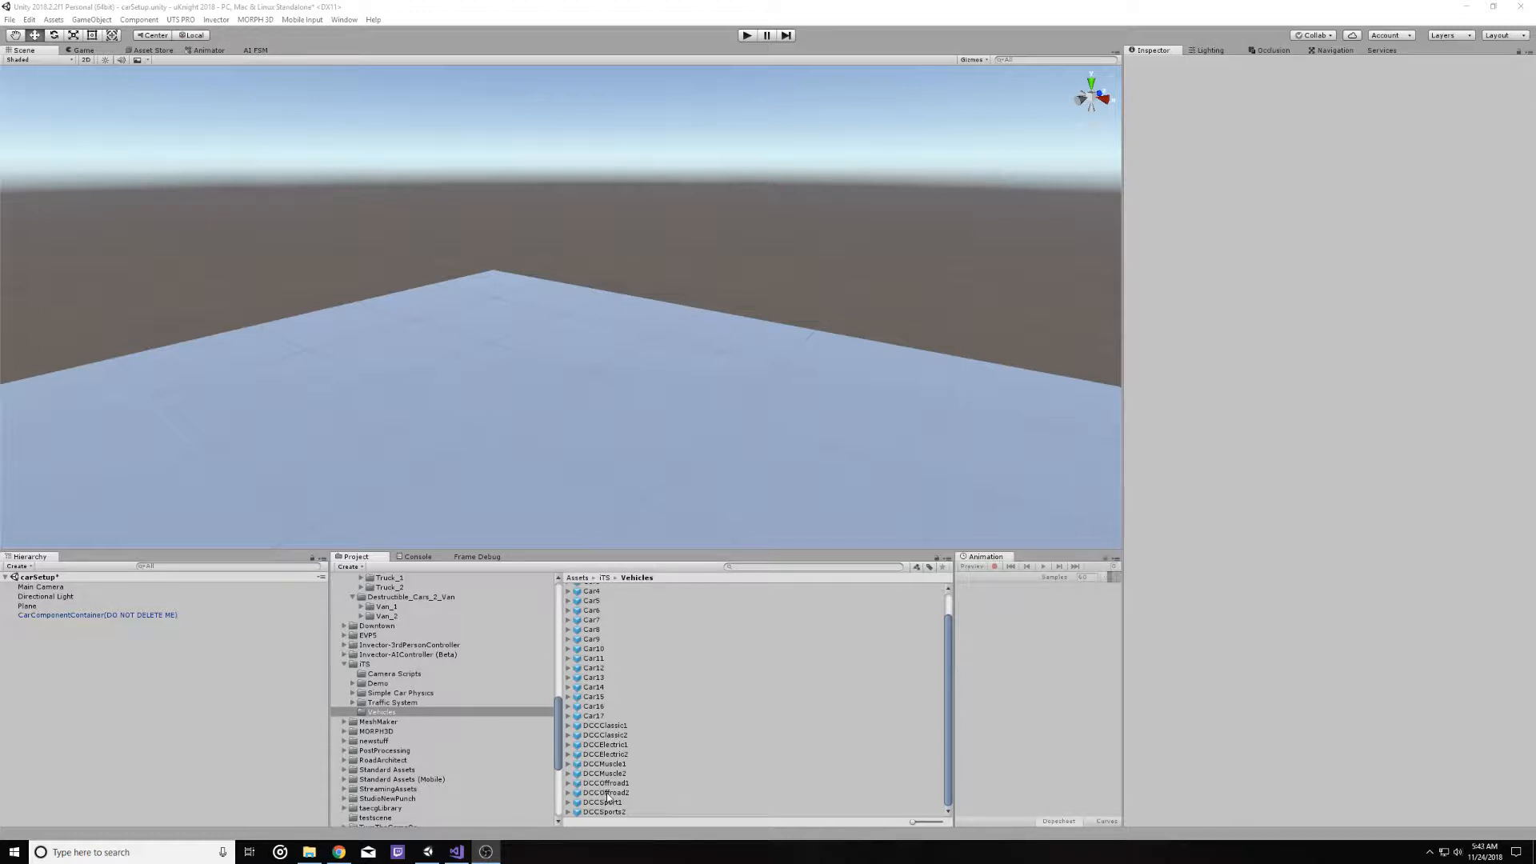
Add the DCCOffroad2 prefab from the iTS Vehicles folder to the carSetup scene
left_click_drag(608, 796, 83, 655)
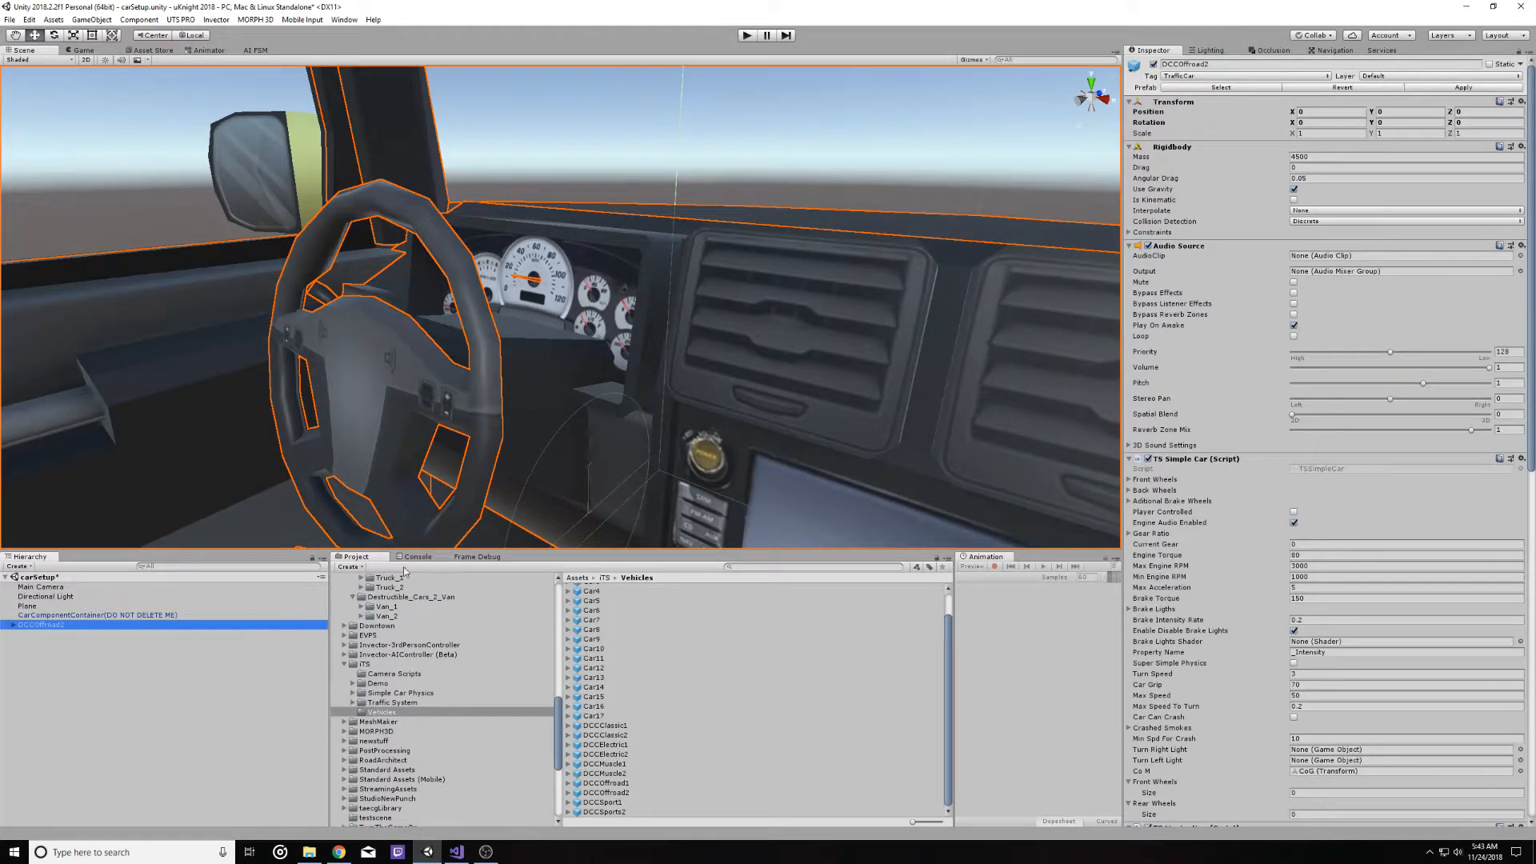
scroll(448, 364, "down", 10)
scroll(485, 384, "up", 10)
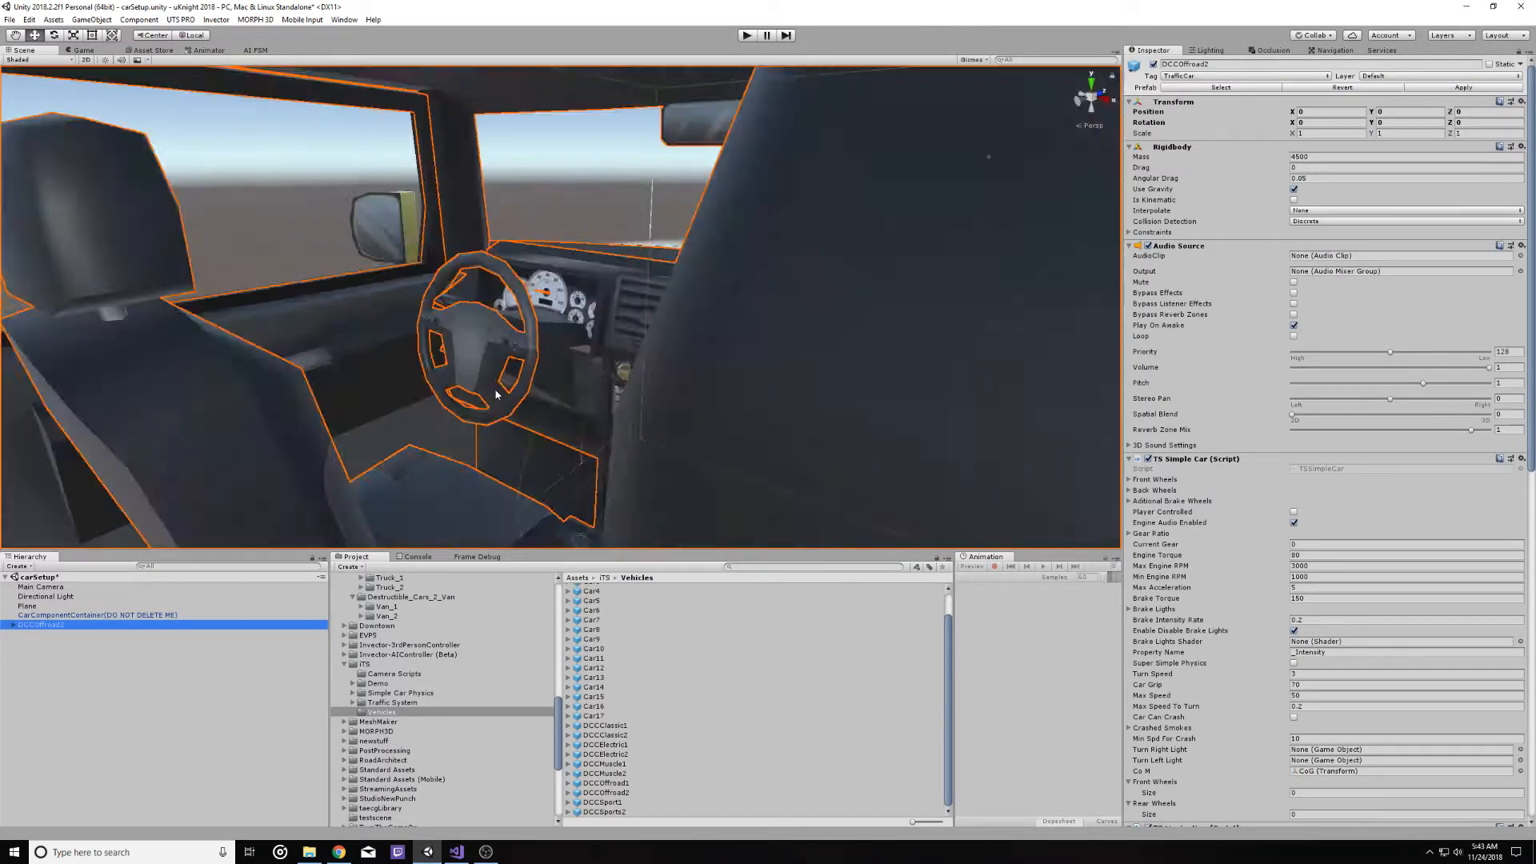
scroll(503, 402, "down", 3)
middle_click_drag(531, 381, 641, 336)
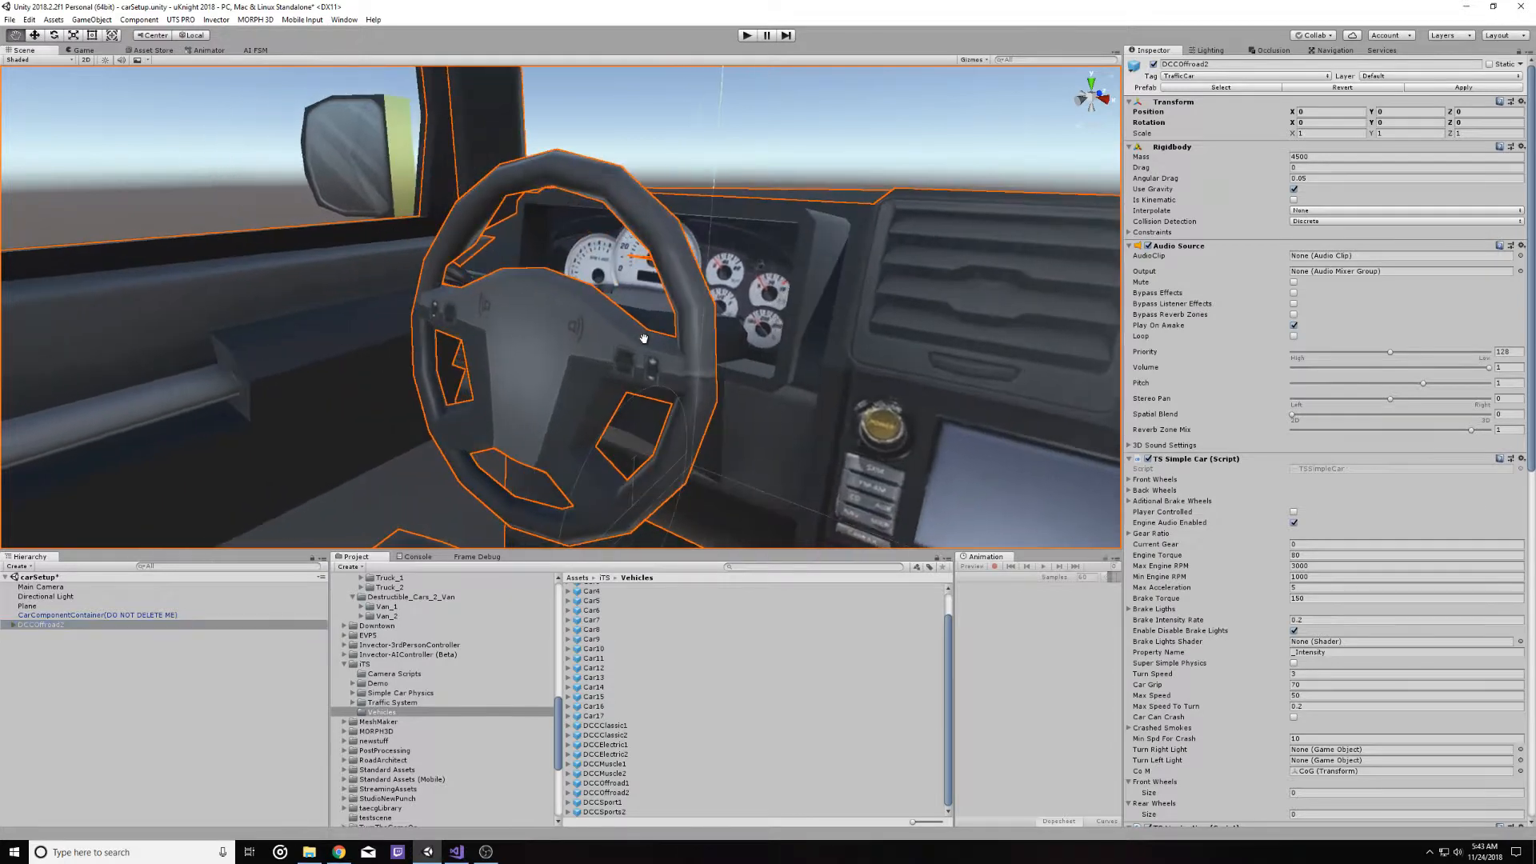
right_click_drag(641, 336, 750, 325)
middle_click_drag(700, 311, 700, 311)
scroll(747, 304, "down", 15)
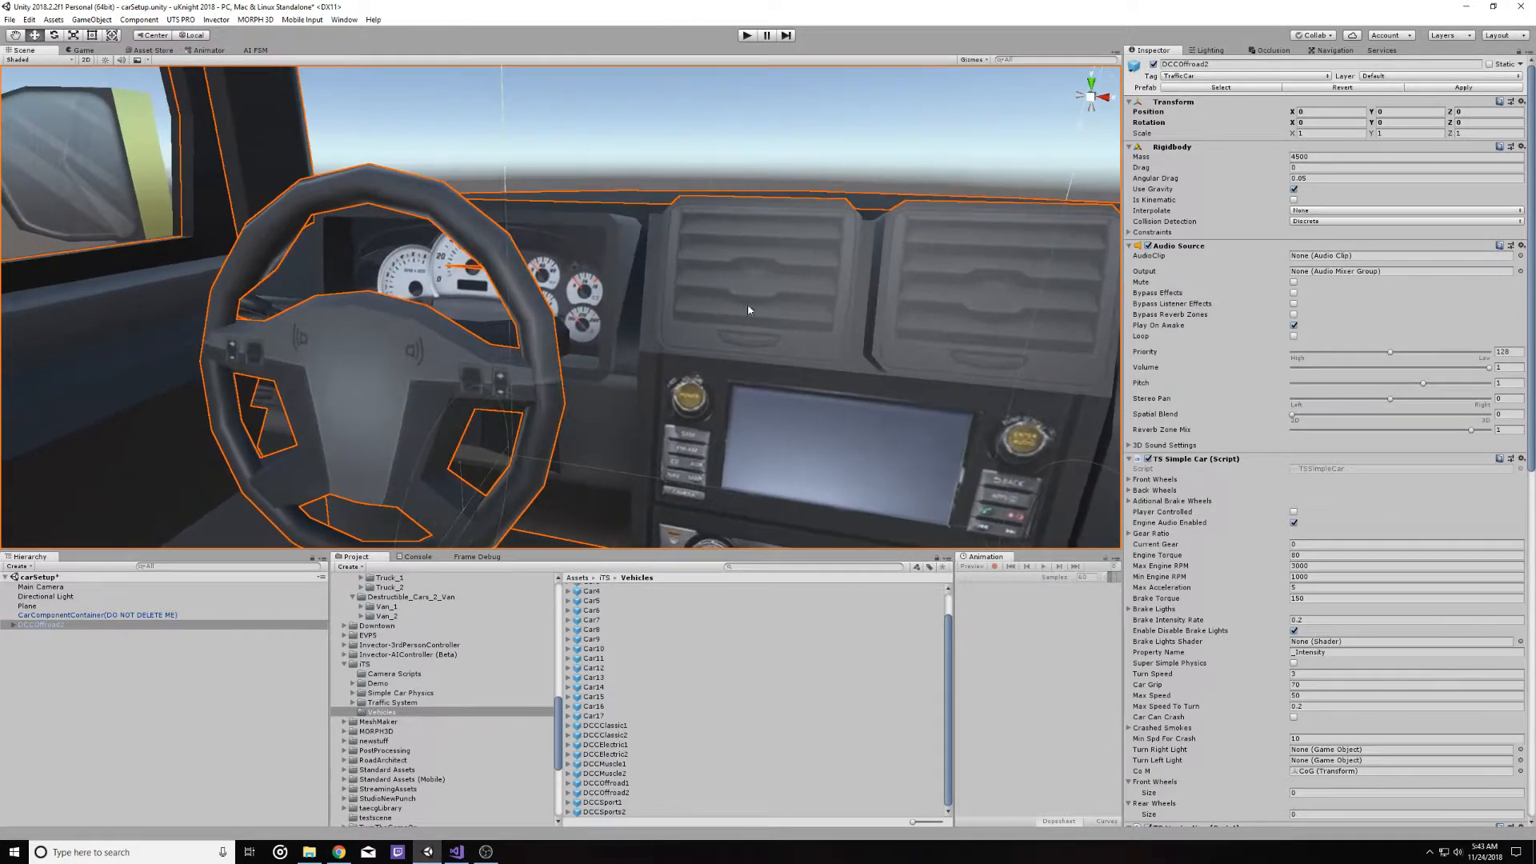
Expand DCCOffroad2 in the hierarchy and examine the components on the vehicle root and on its Example_Assembly child
left_click(14, 627)
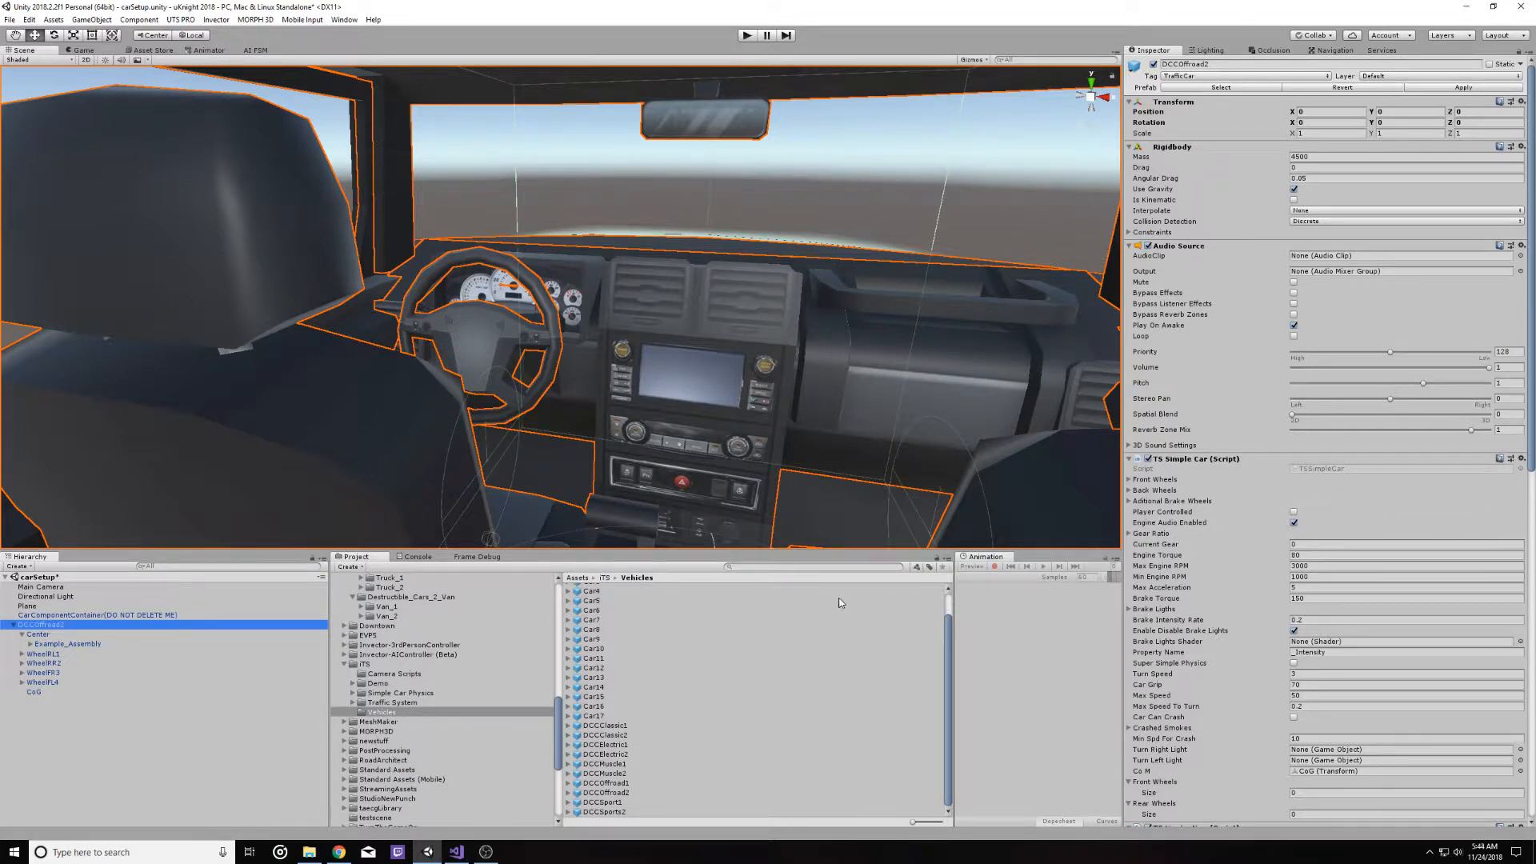
left_click(48, 644)
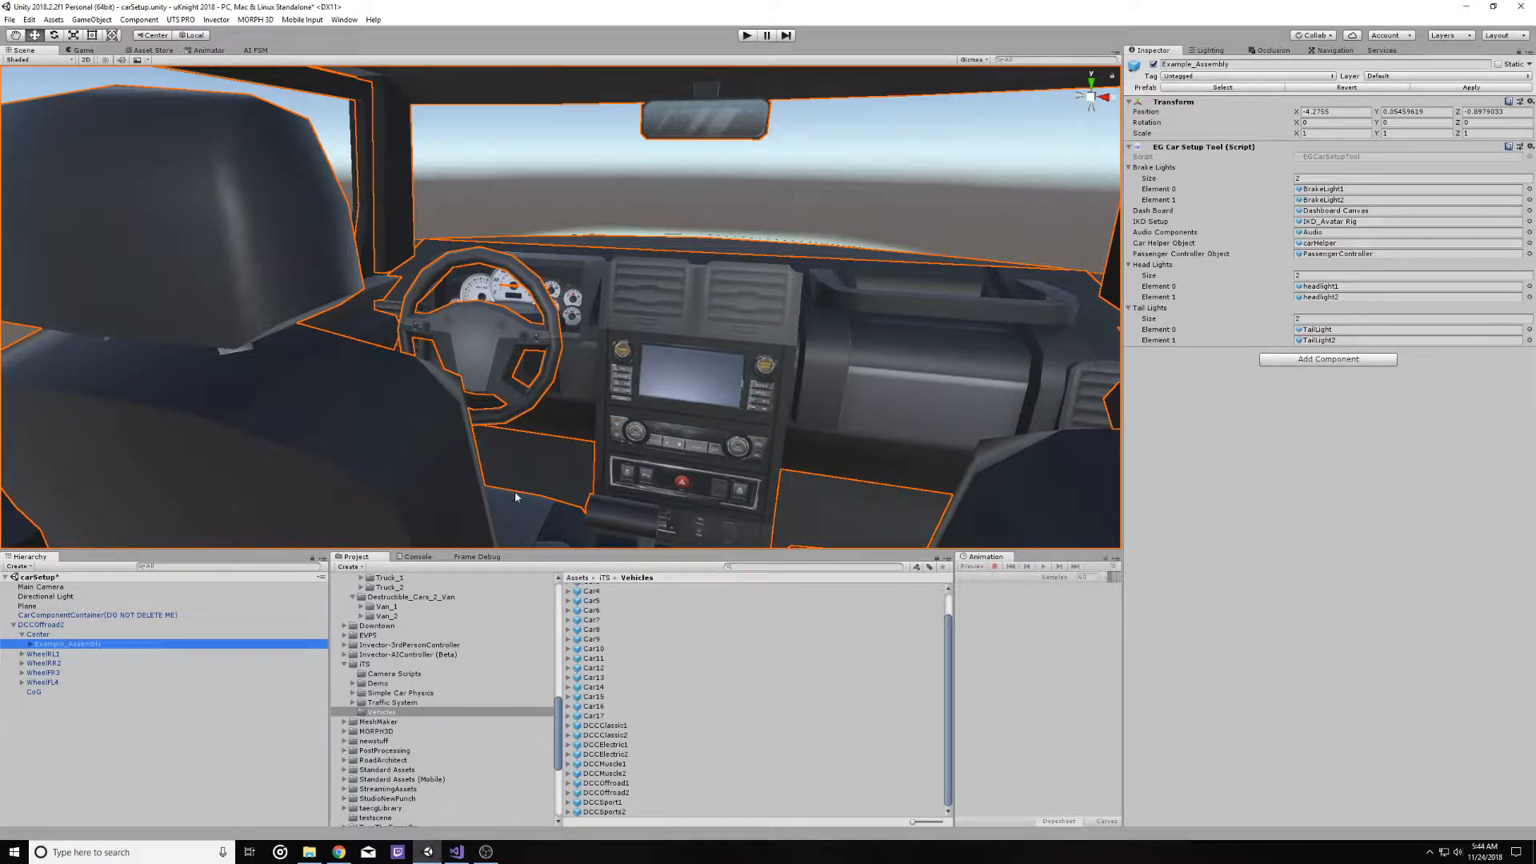
left_click(32, 624)
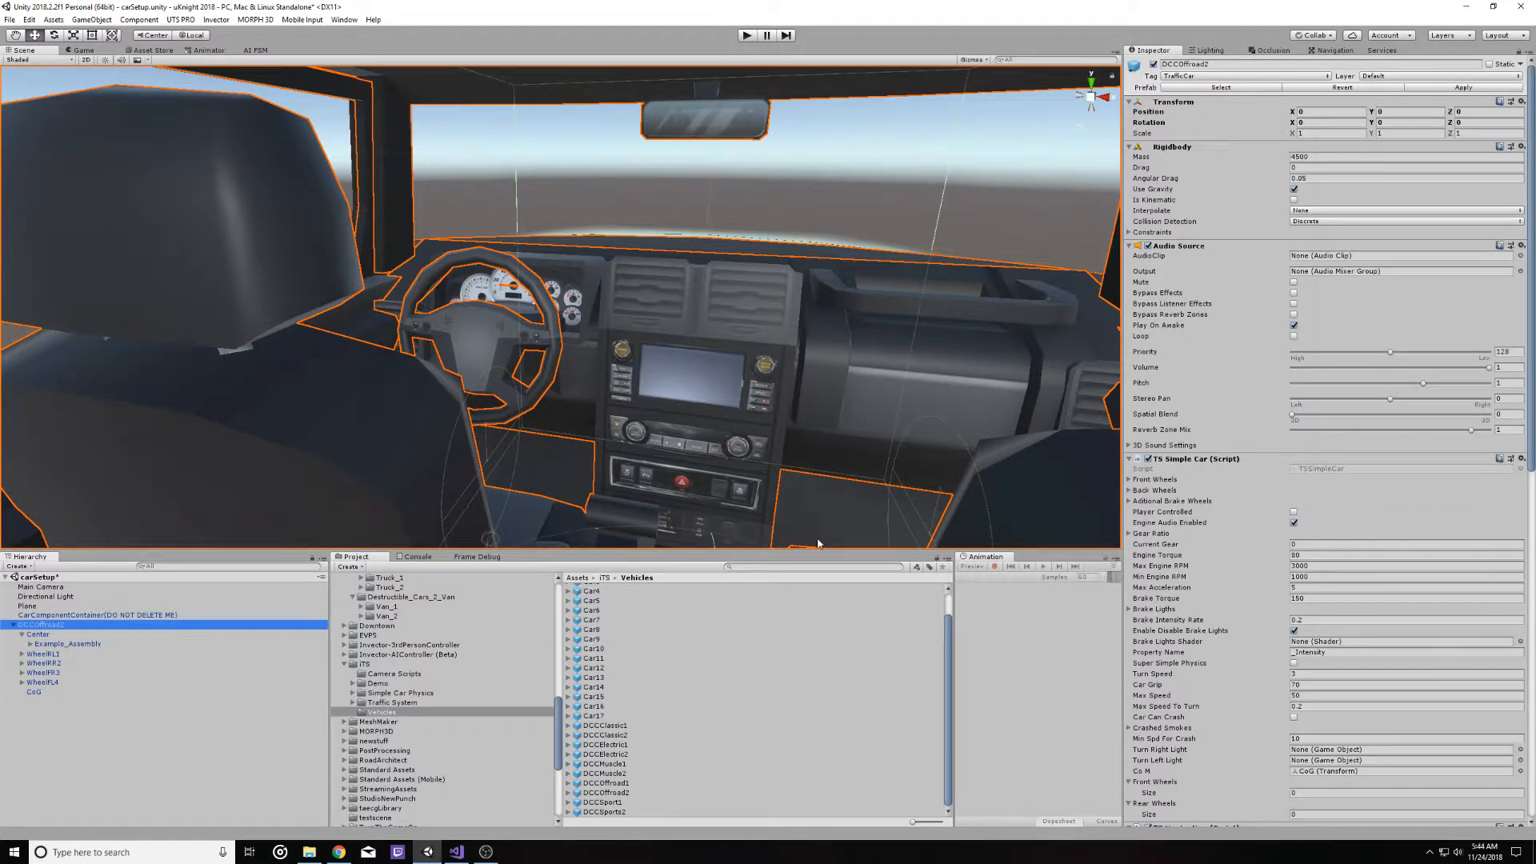
scroll(1237, 482, "down", 15)
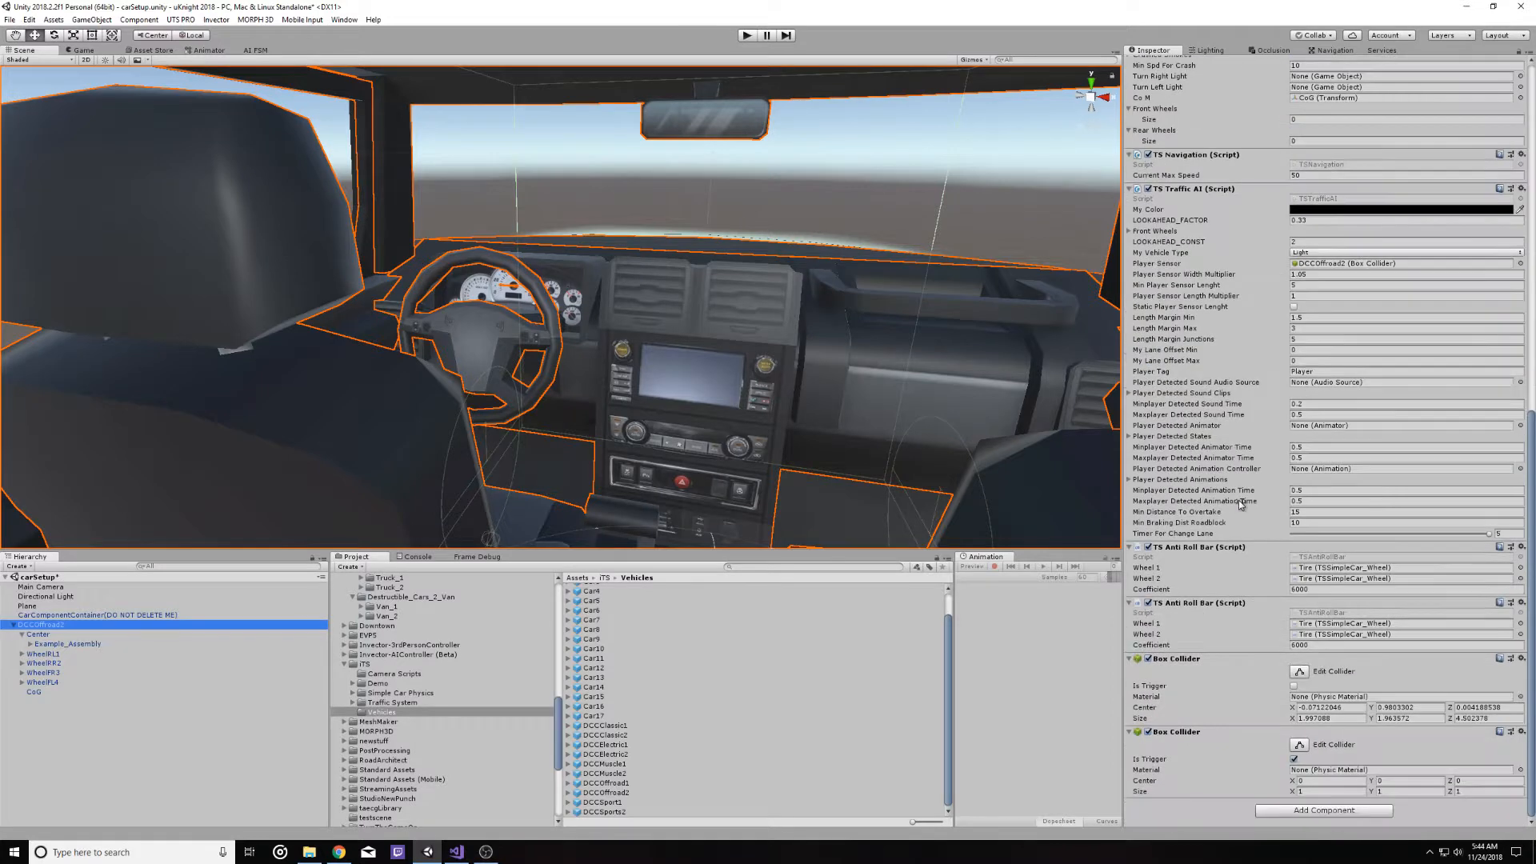
scroll(1240, 502, "up", 15)
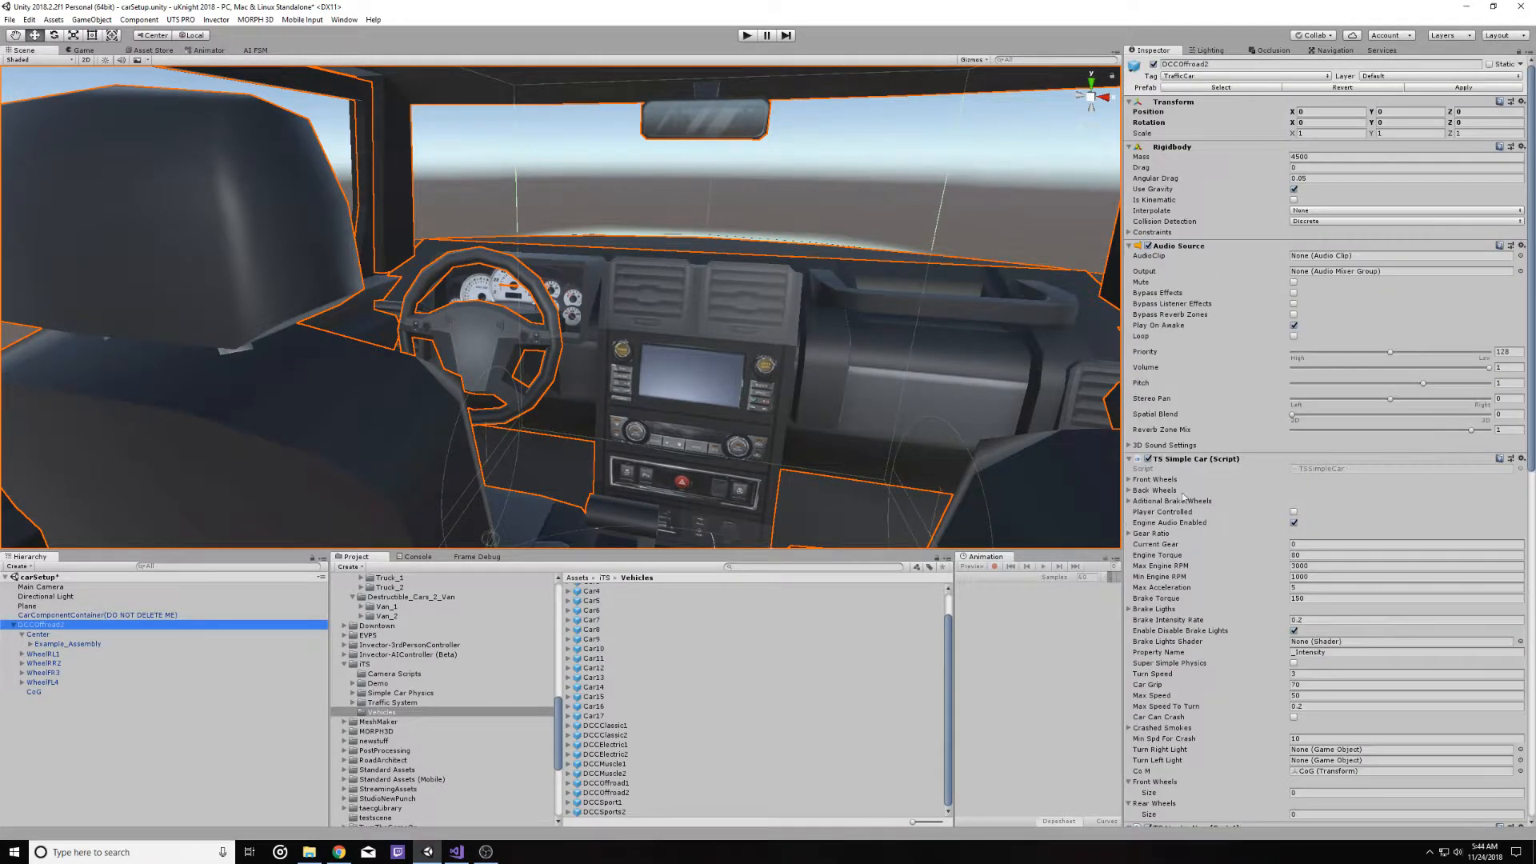
Run Add Dash UI from the EG Car Setup Tool script on Example_Assembly
left_click(68, 645)
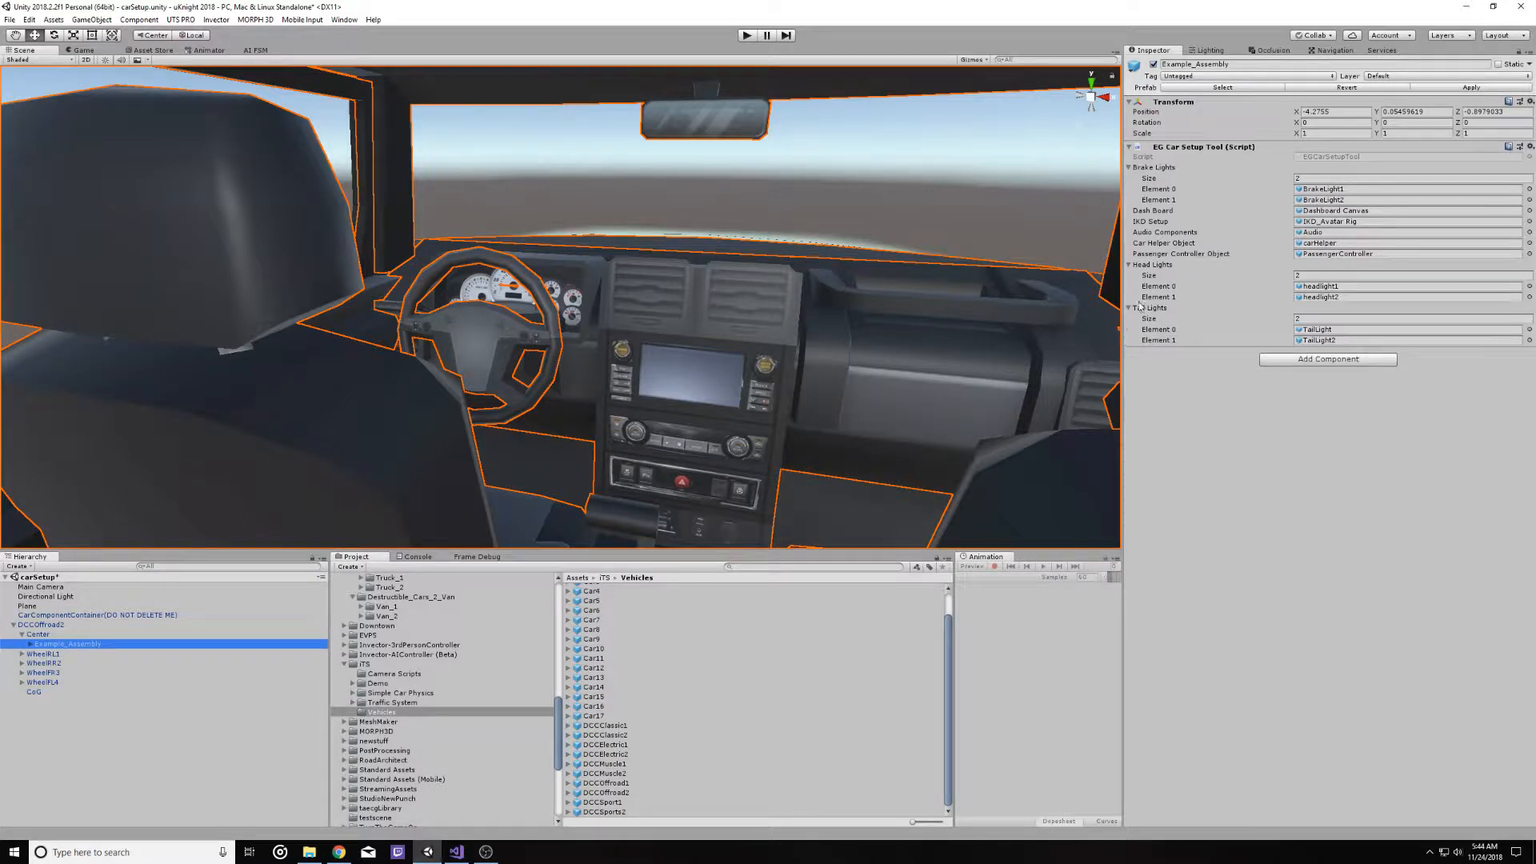
left_click(1530, 147)
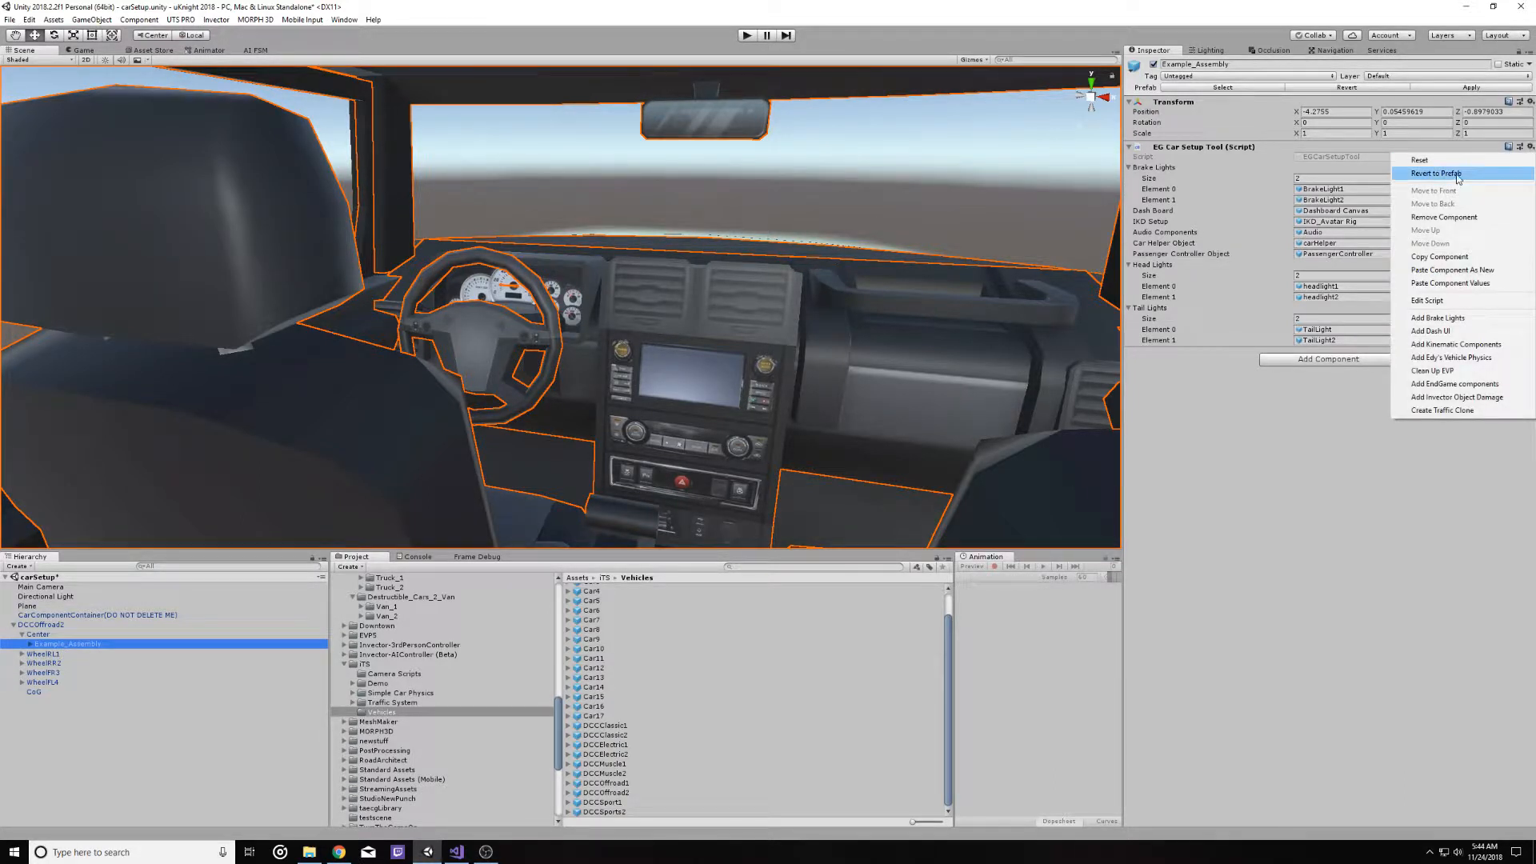
left_click(1440, 333)
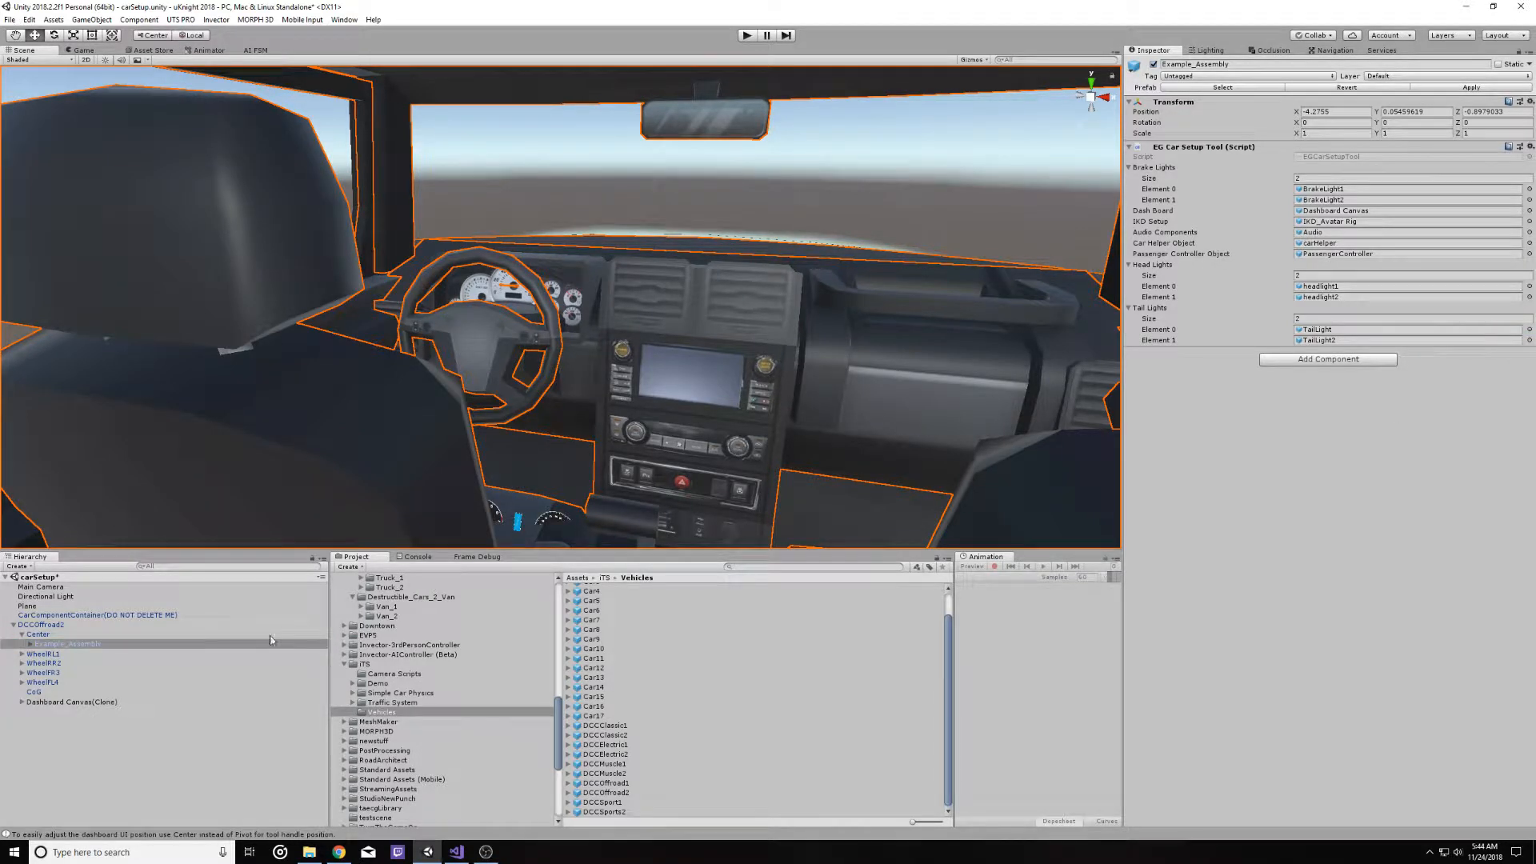
Try to raise Example_Assembly to a Y position of about 0.17 and undo the move
middle_click_drag(422, 492, 391, 509)
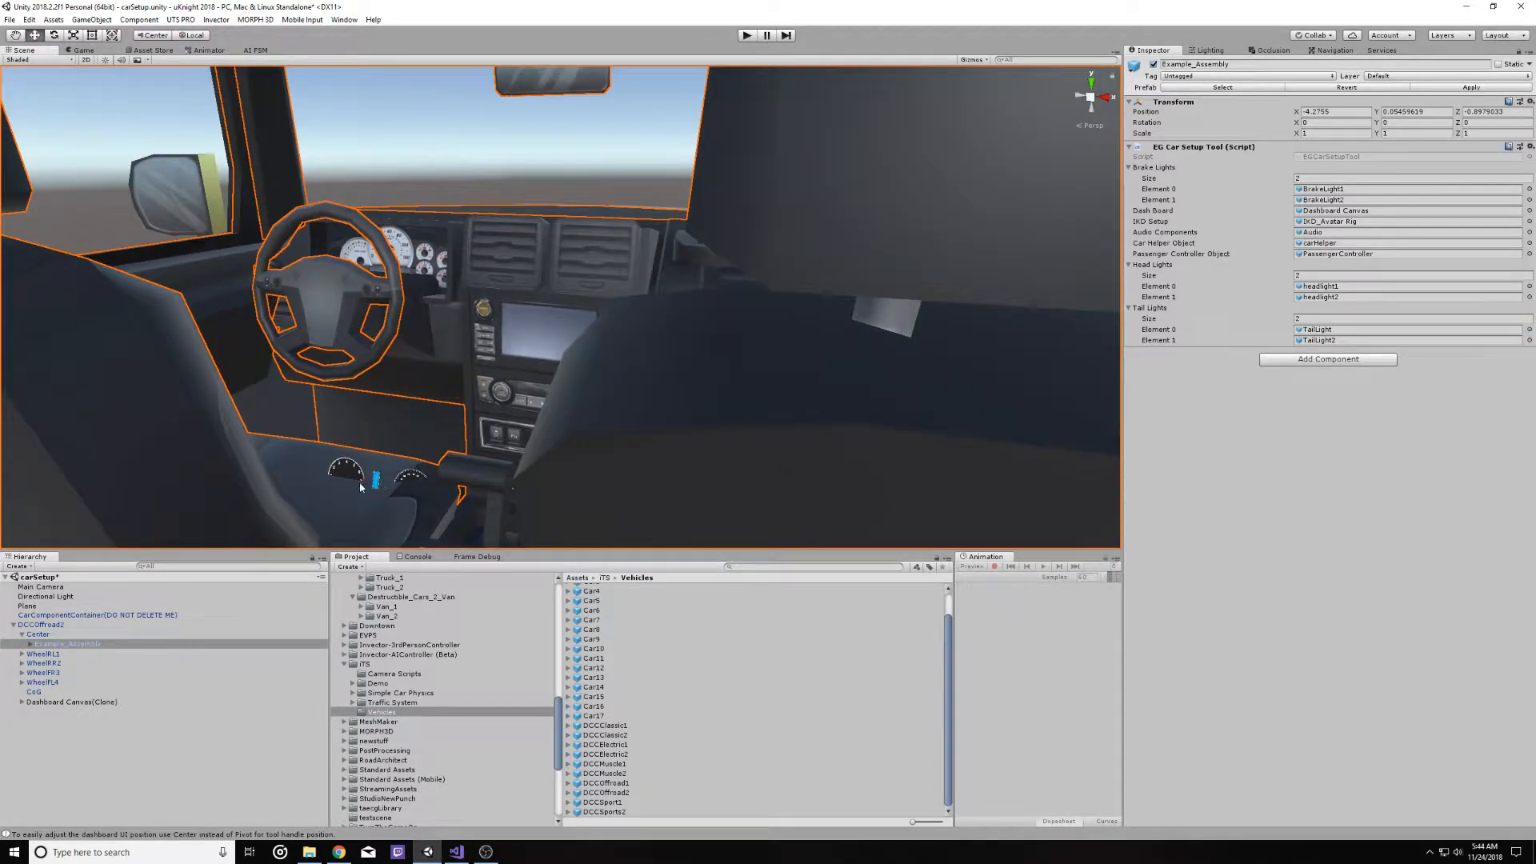
right_click_drag(450, 455, 467, 514)
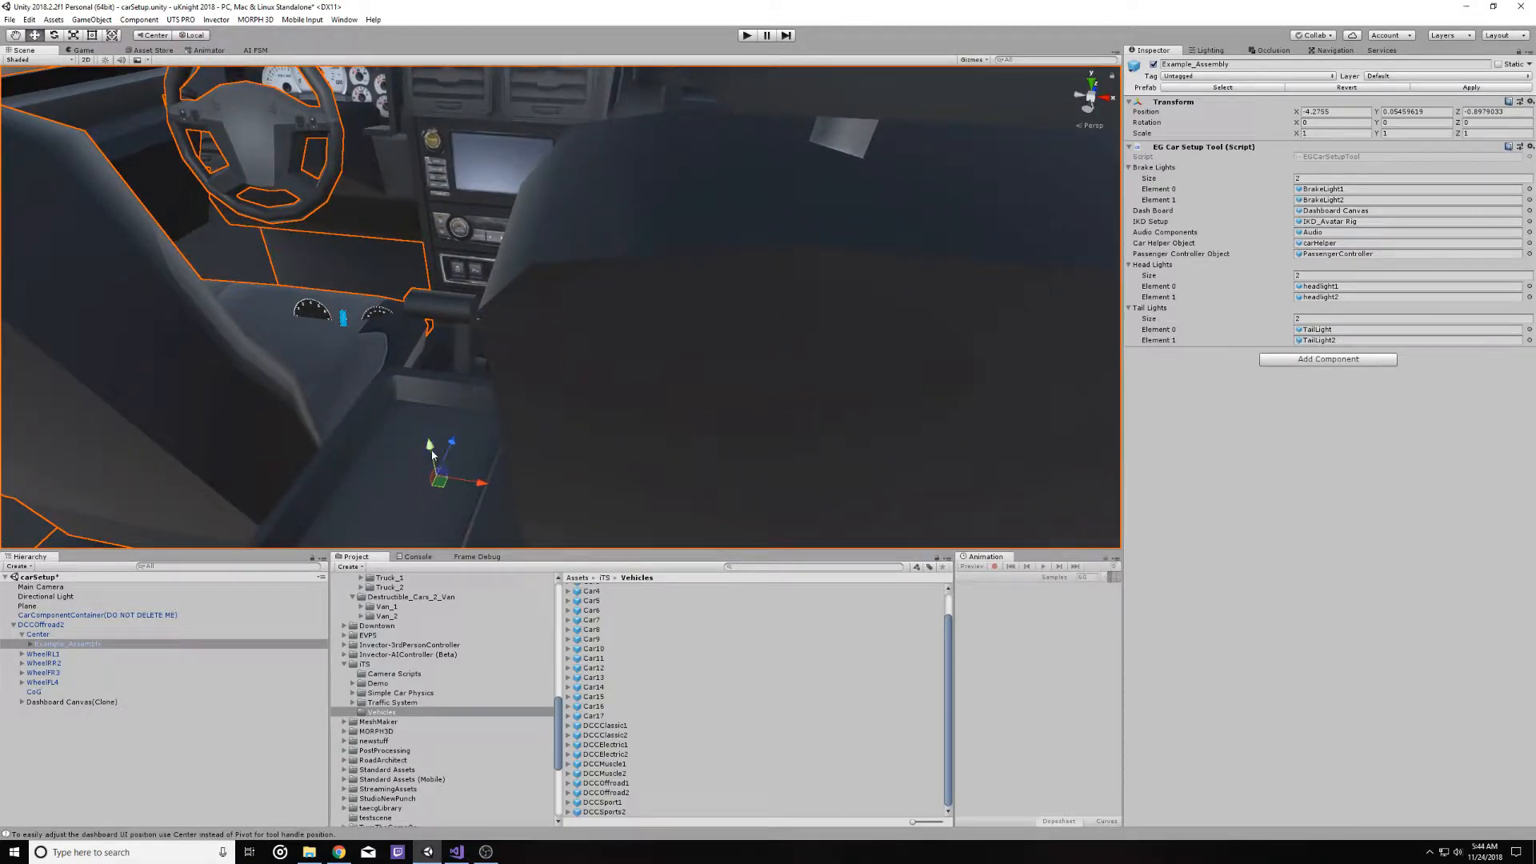
left_click_drag(432, 452, 425, 416)
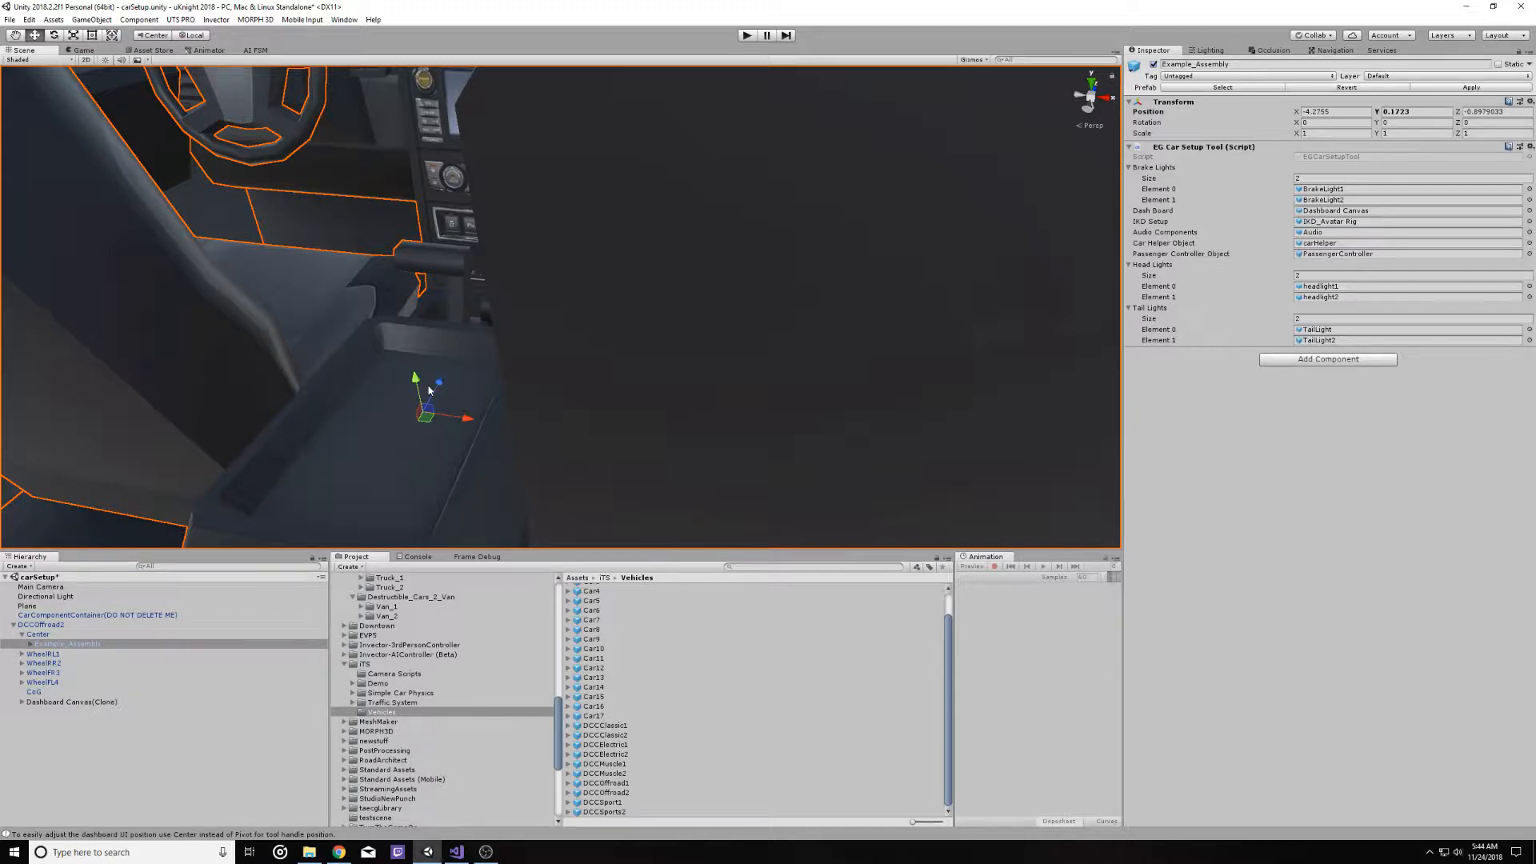
key("ctrl+z")
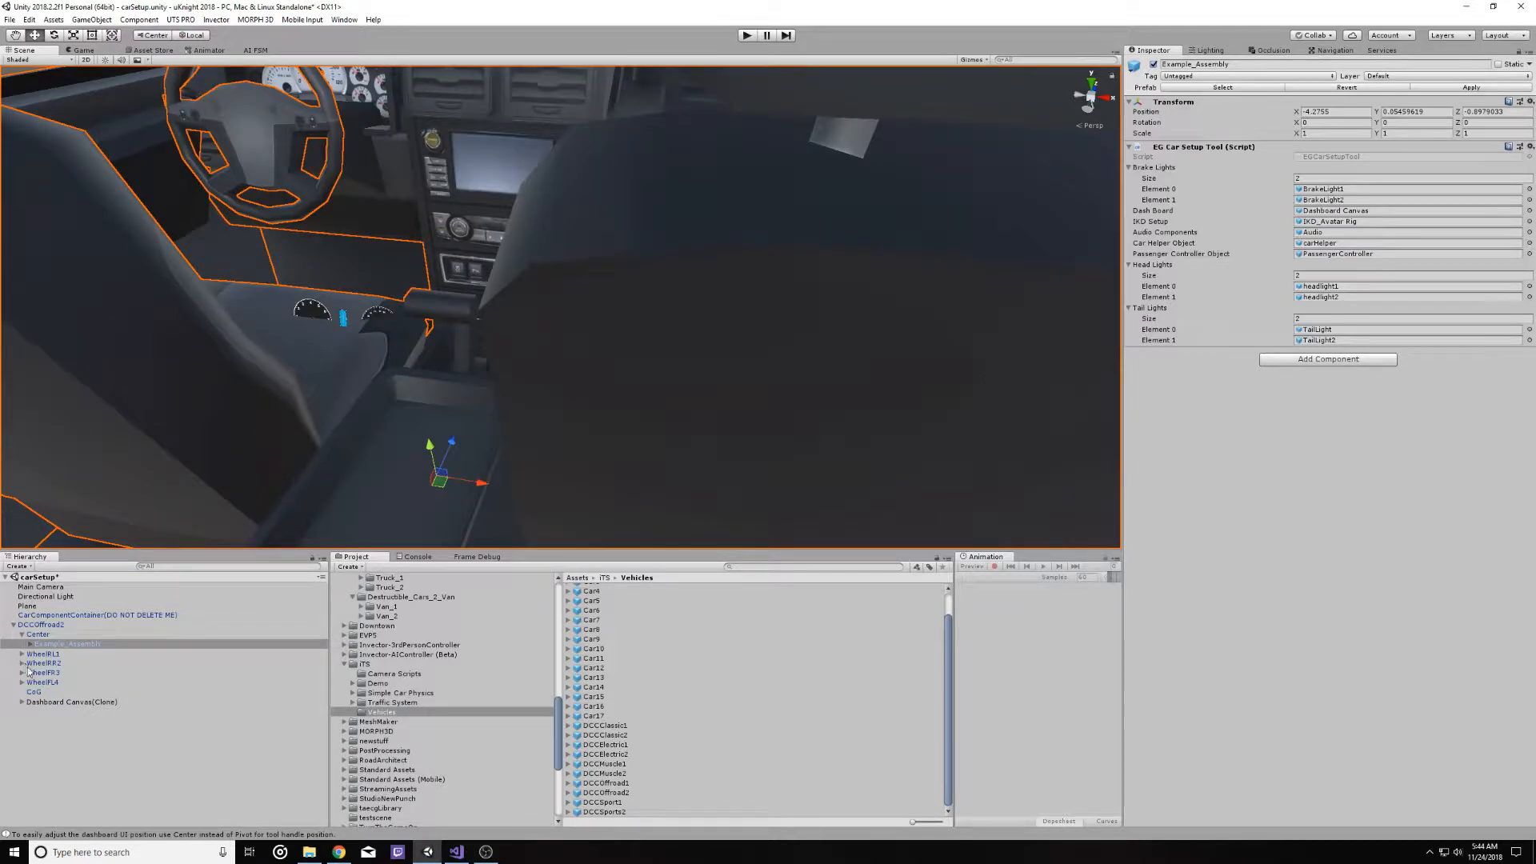
Switch the handle to Pivot and raise Dashboard Canvas(Clone) to a Pos Y of about 0.16
left_click(38, 702)
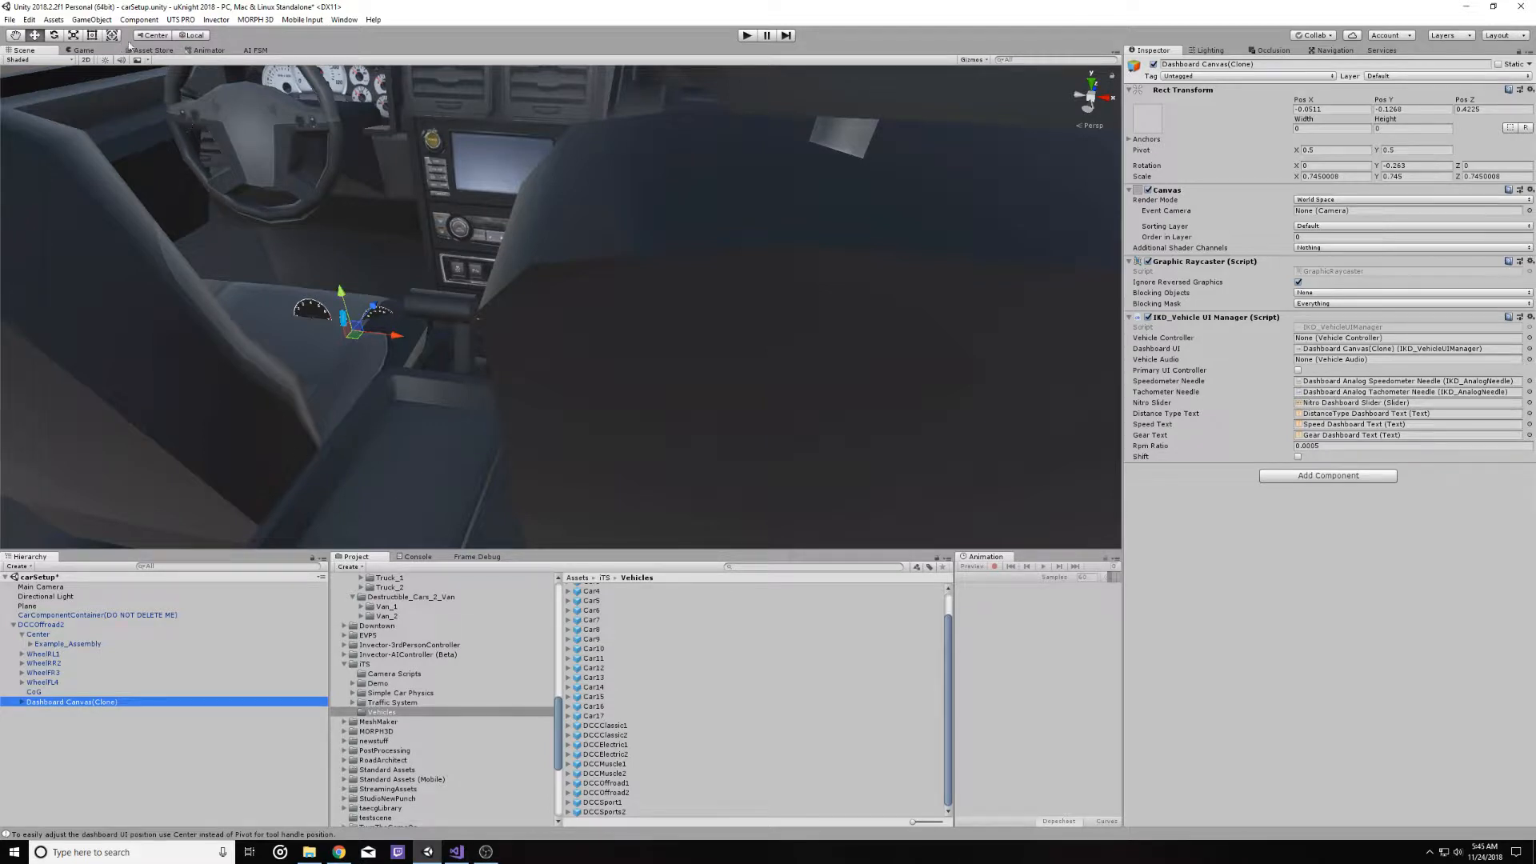
left_click(153, 36)
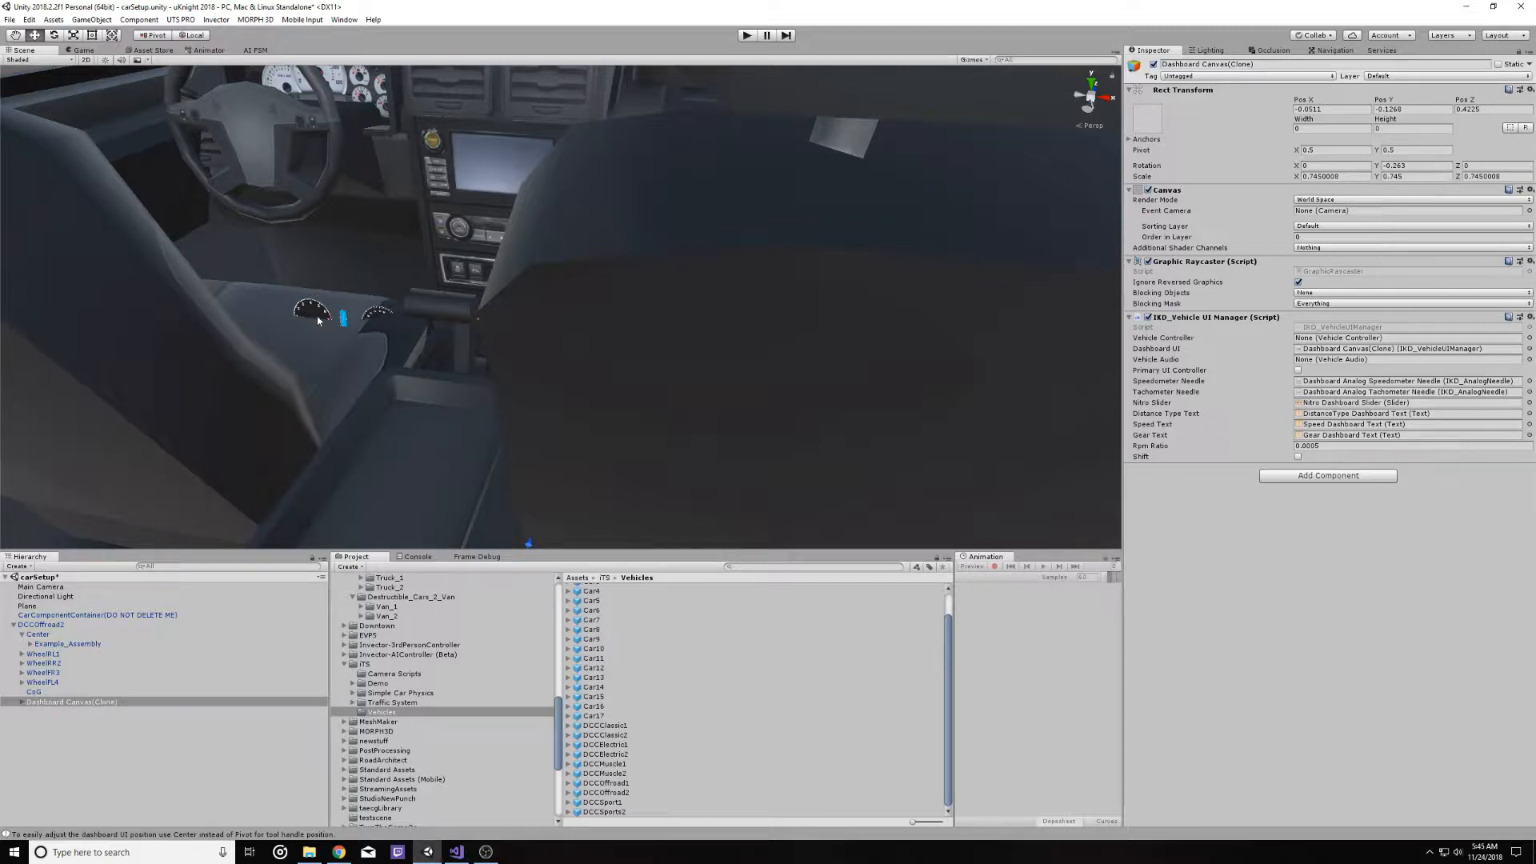
right_click_drag(371, 318, 469, 391)
mouse_move(415, 387)
left_mouse_down()
mouse_move(372, 276)
mouse_move(388, 354)
mouse_move(376, 337)
mouse_move(363, 282)
mouse_move(409, 358)
left_mouse_up()
right_click_drag(339, 332, 295, 224)
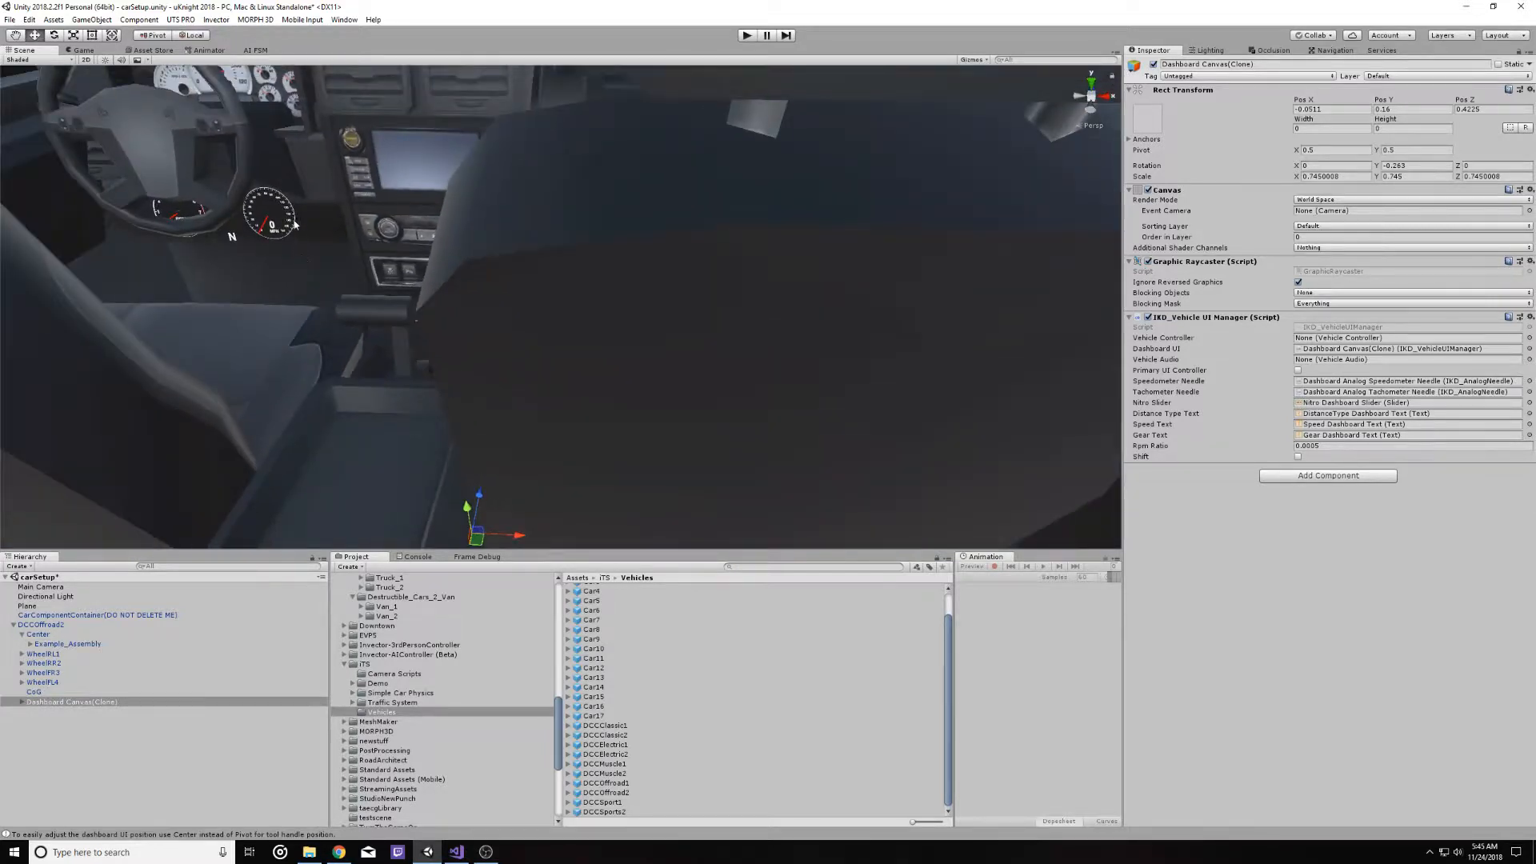
Switch the handle to Center and move the dashboard canvas onto the instrument cluster, at about Pos X -0.052, Y 0.352, Z 0.624
left_click(155, 35)
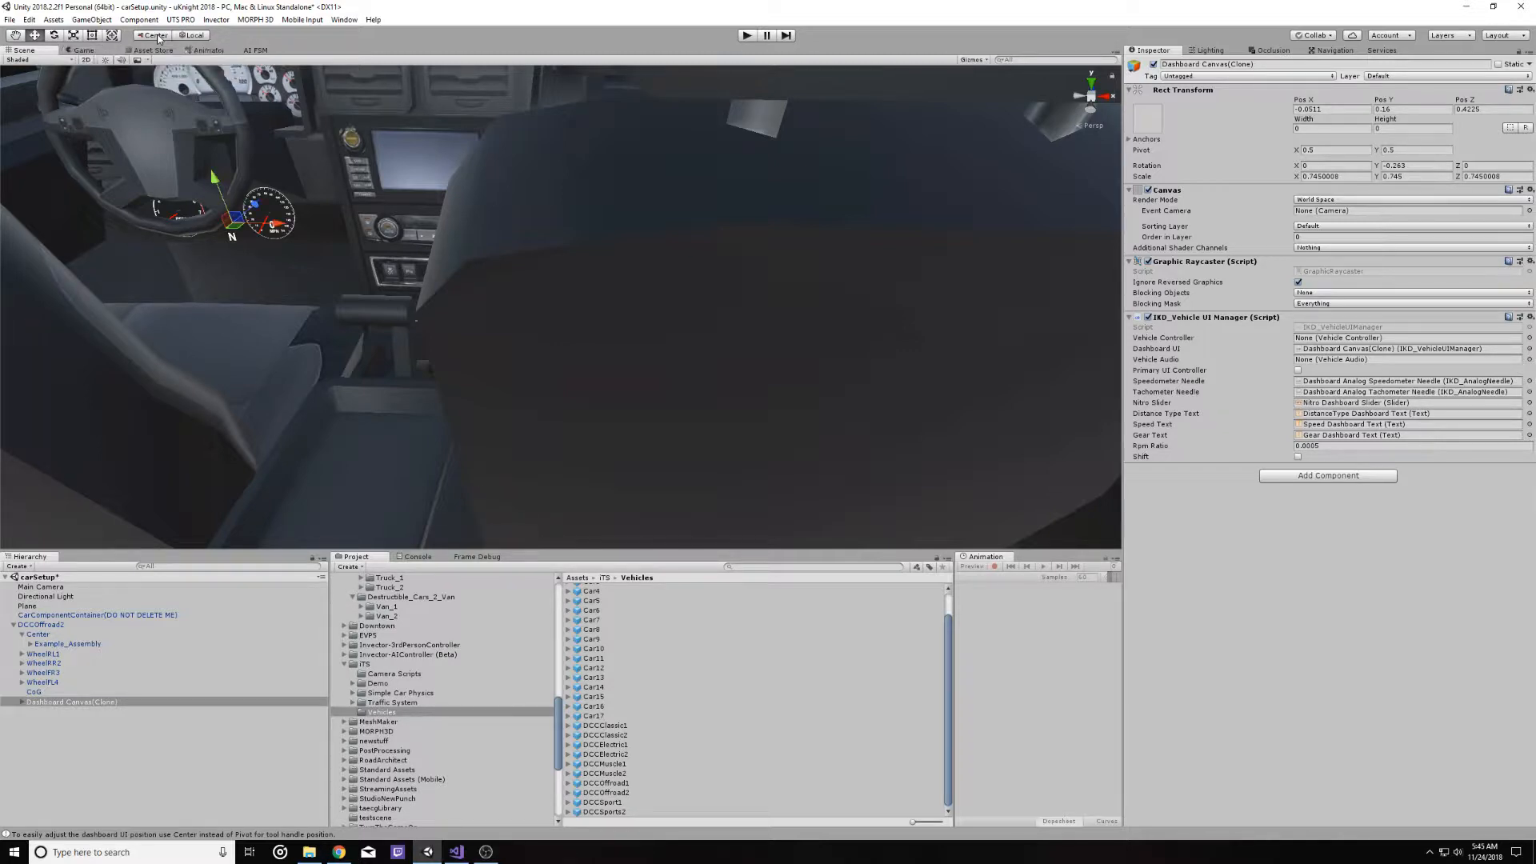
key("f")
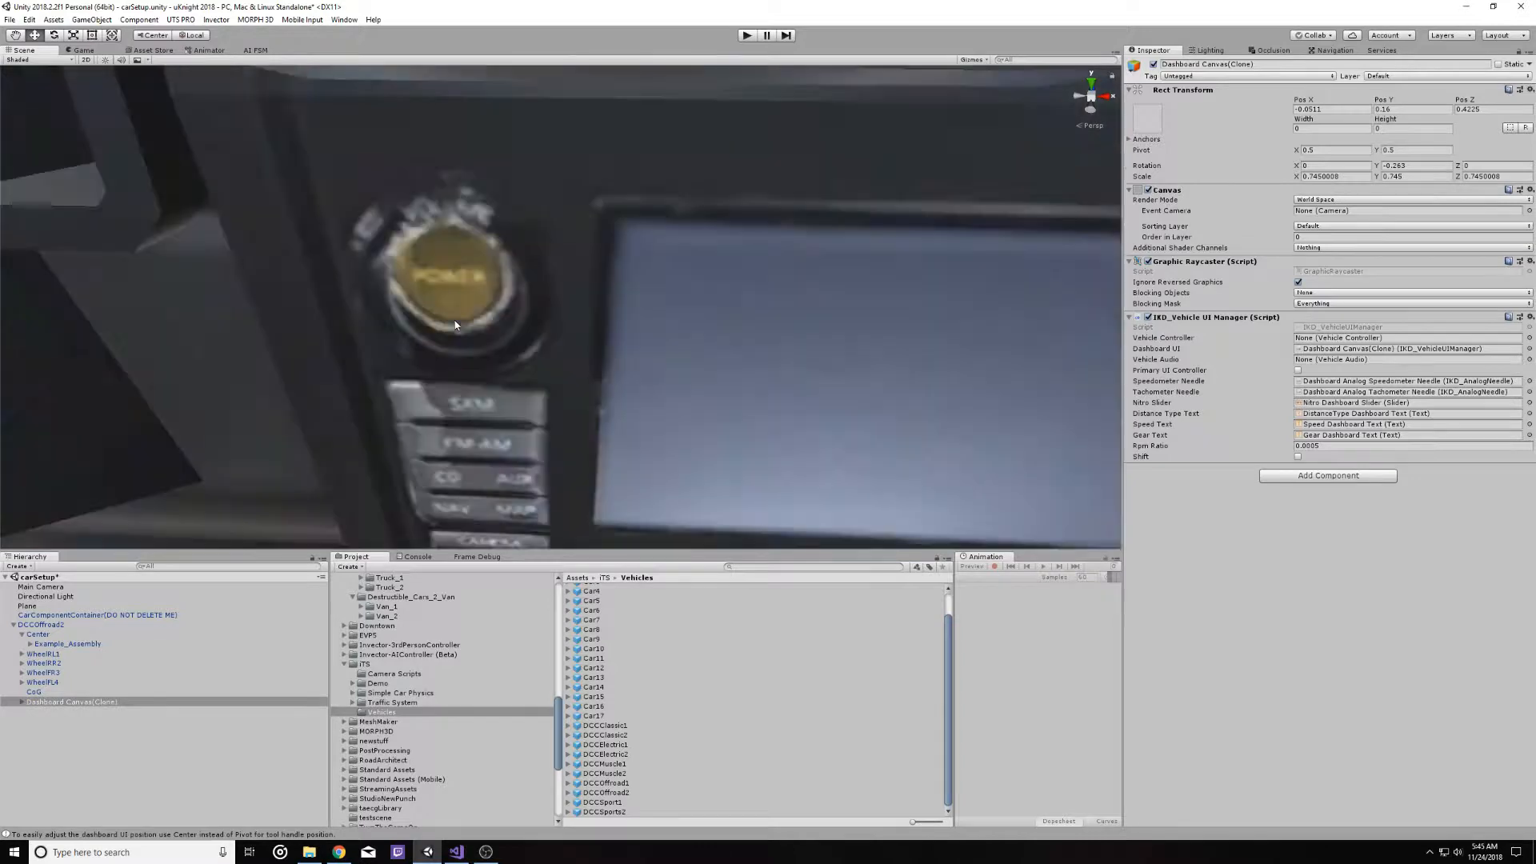
scroll(455, 317, "down", 10)
middle_click_drag(455, 315, 268, 288)
left_click_drag(267, 288, 209, 296, "alt")
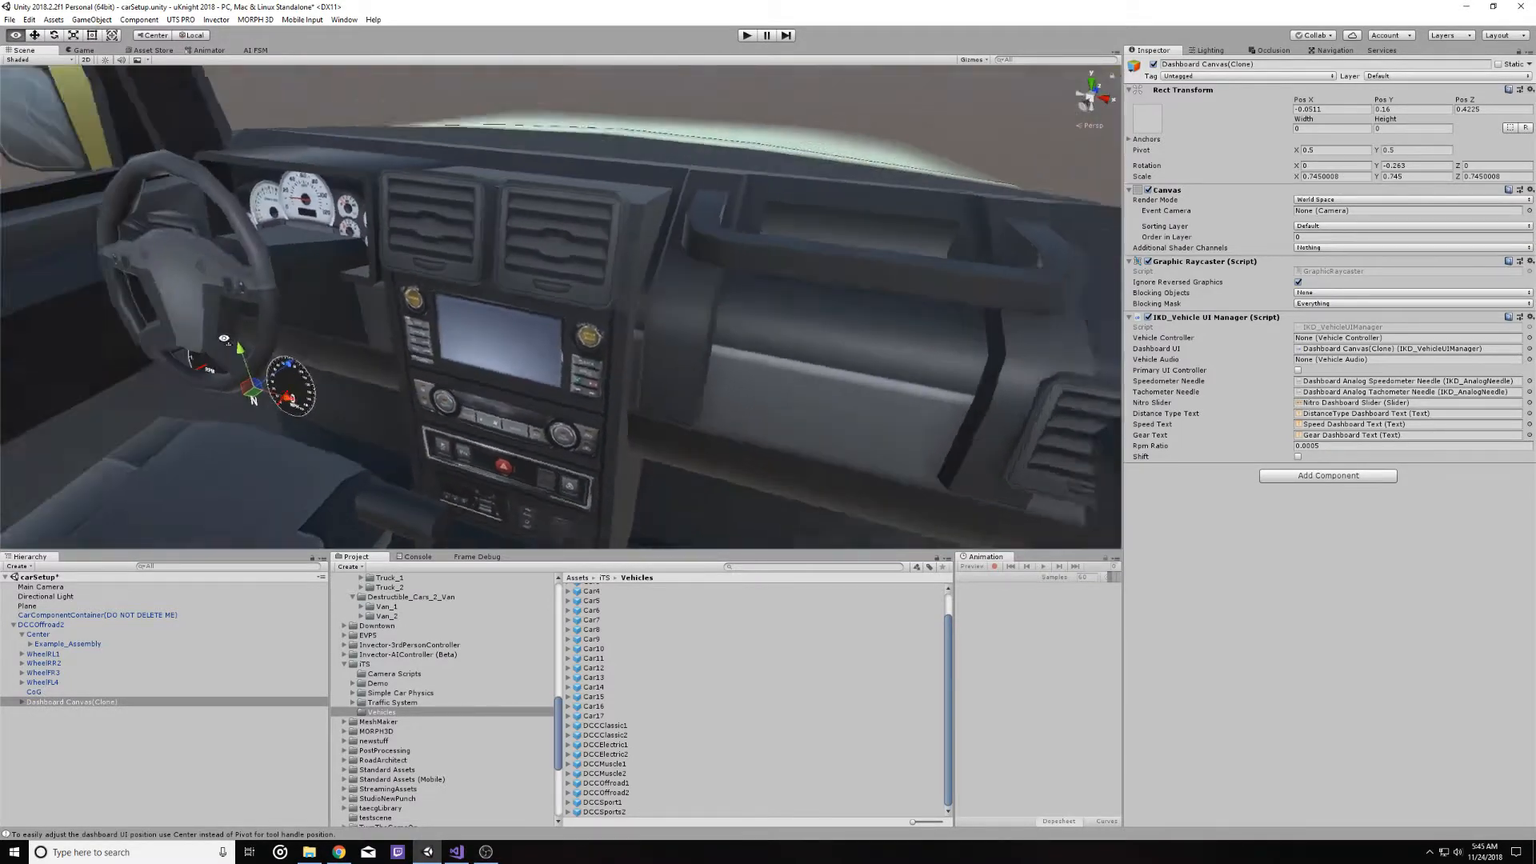
middle_click_drag(210, 296, 240, 277)
left_click_drag(277, 309, 243, 184)
left_click_drag(271, 237, 351, 204)
right_click_drag(349, 224, 387, 230)
middle_click_drag(387, 230, 617, 233)
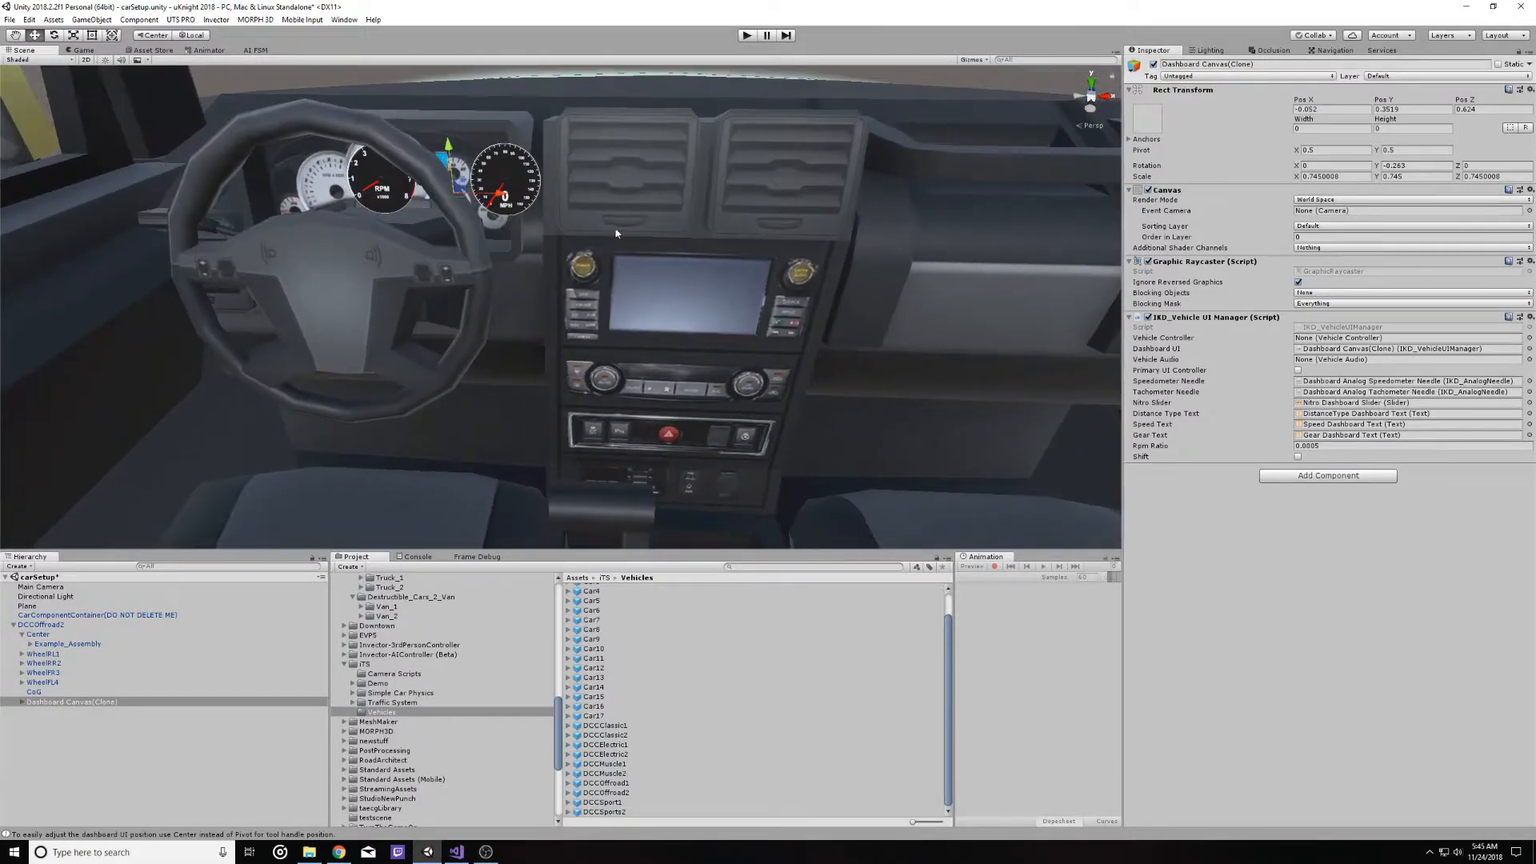
Shift the dashboard canvas sideways and up behind the steering wheel, to about Pos X -0.121 and Pos Y 0.366
scroll(537, 295, "up", 10)
scroll(537, 295, "down", 8)
middle_click_drag(537, 295, 800, 364)
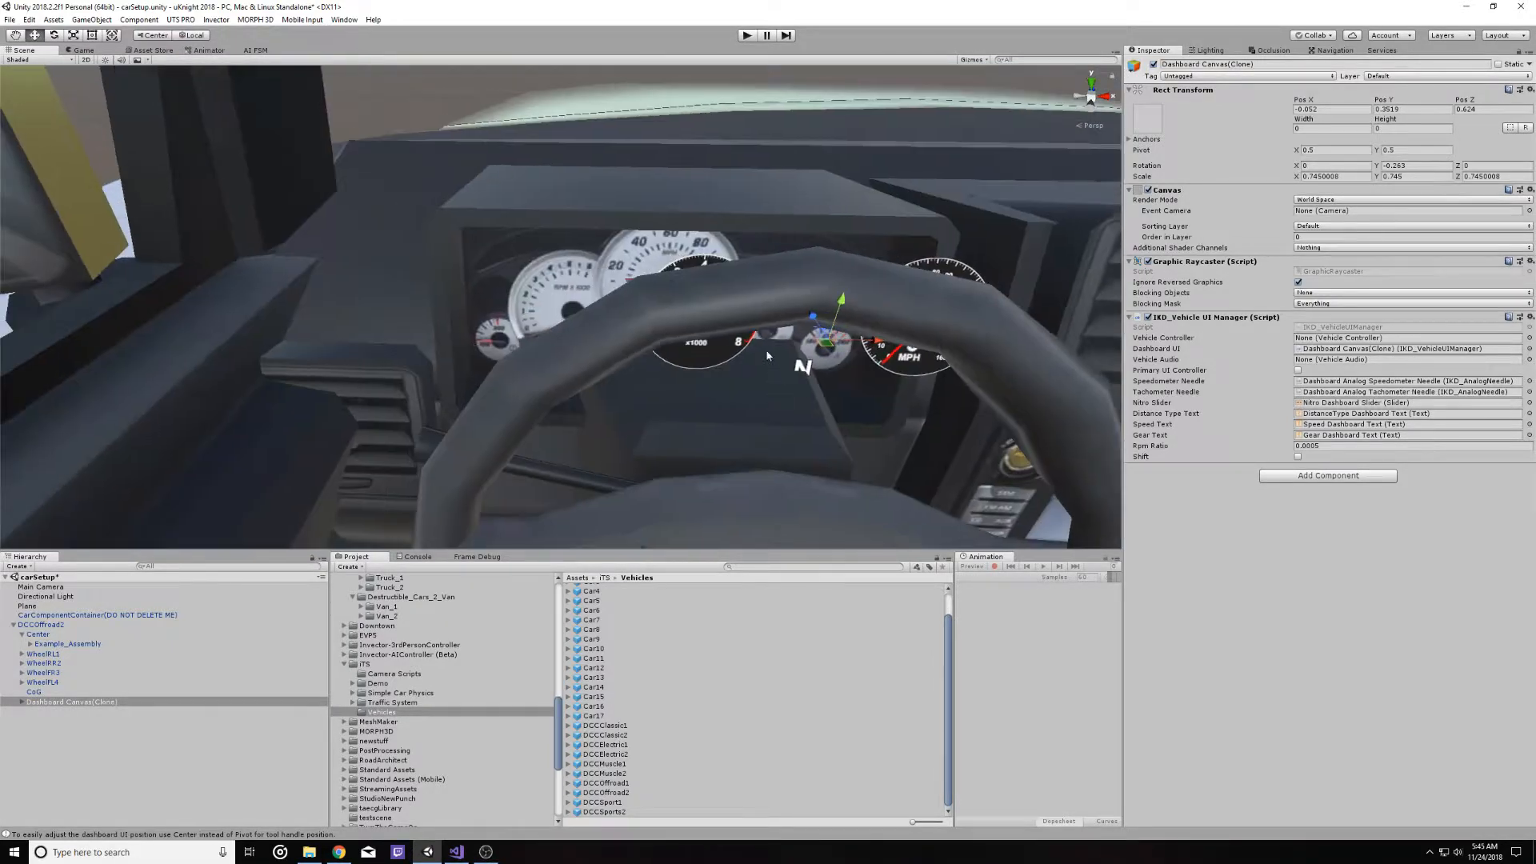
left_click_drag(863, 343, 732, 347)
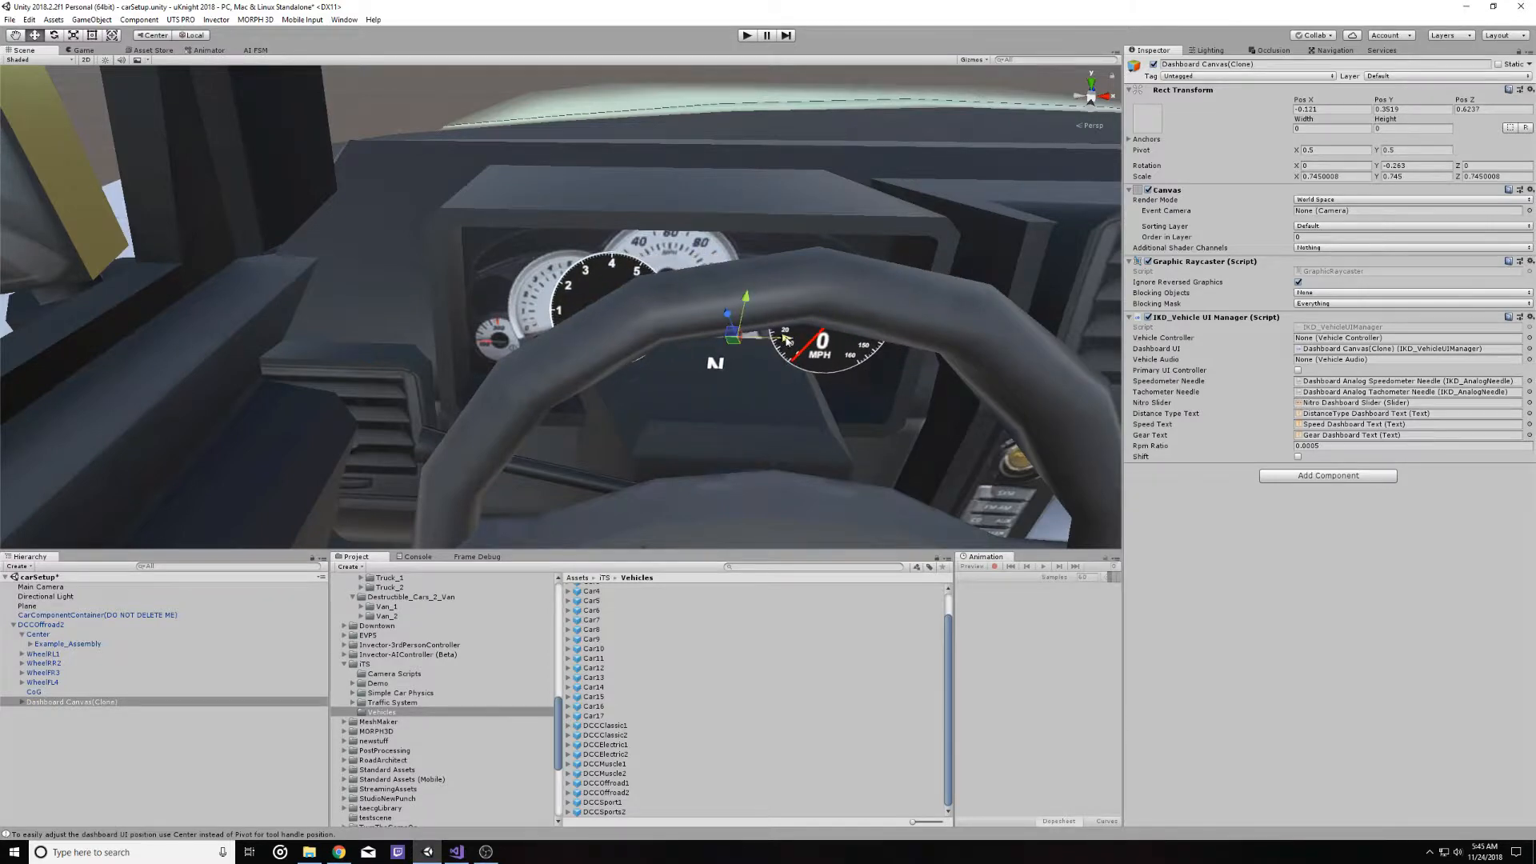
middle_click_drag(731, 347, 687, 268)
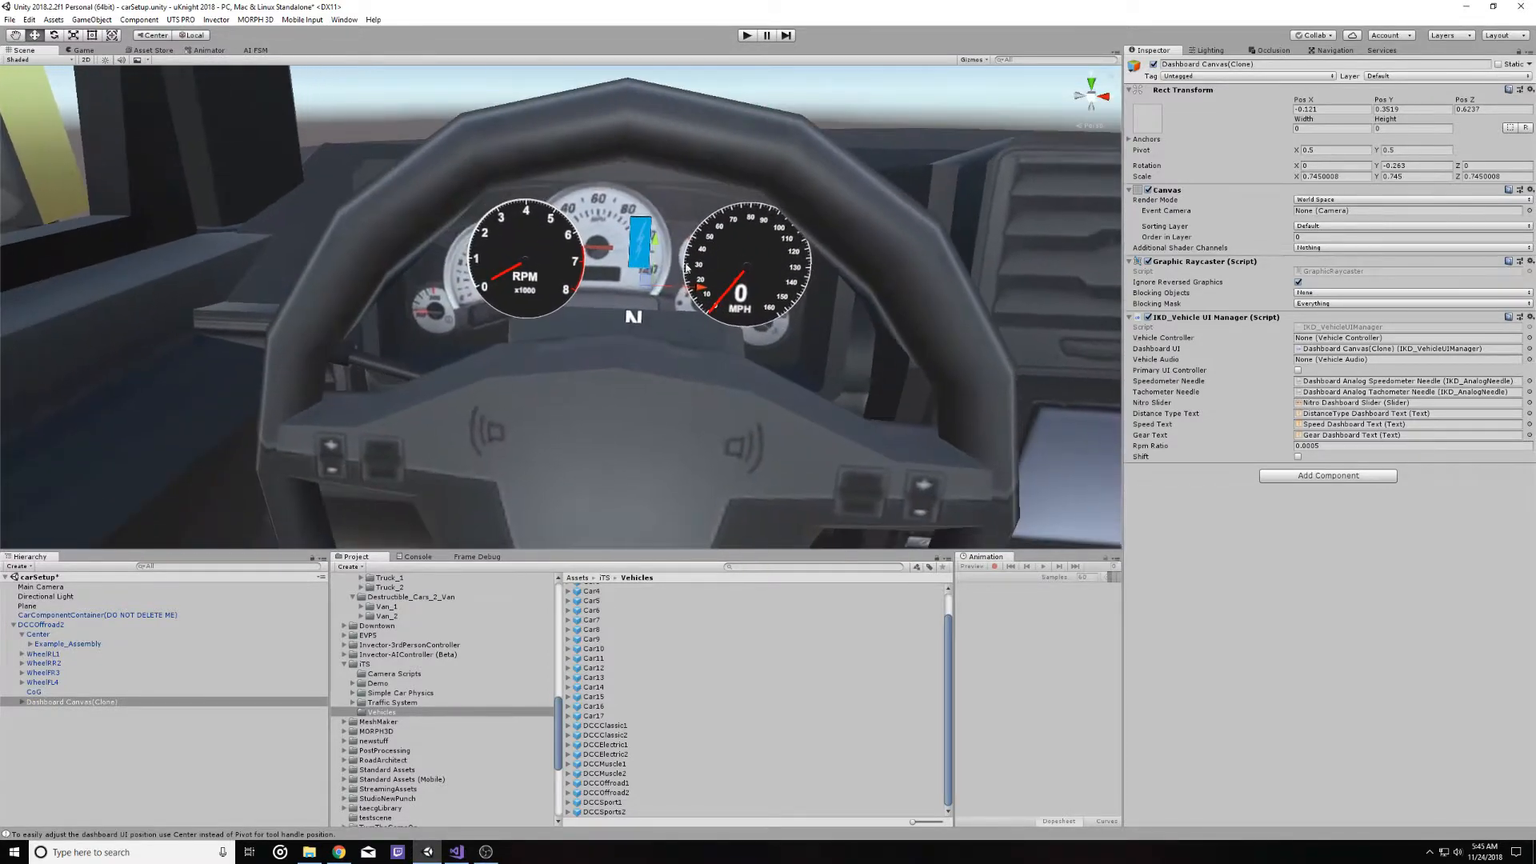
left_click_drag(655, 240, 656, 229)
Fit the dashboard canvas against the car's built-in gauges, at about Pos Y 0.347 and Pos Z 0.69
right_click_drag(656, 228, 648, 290)
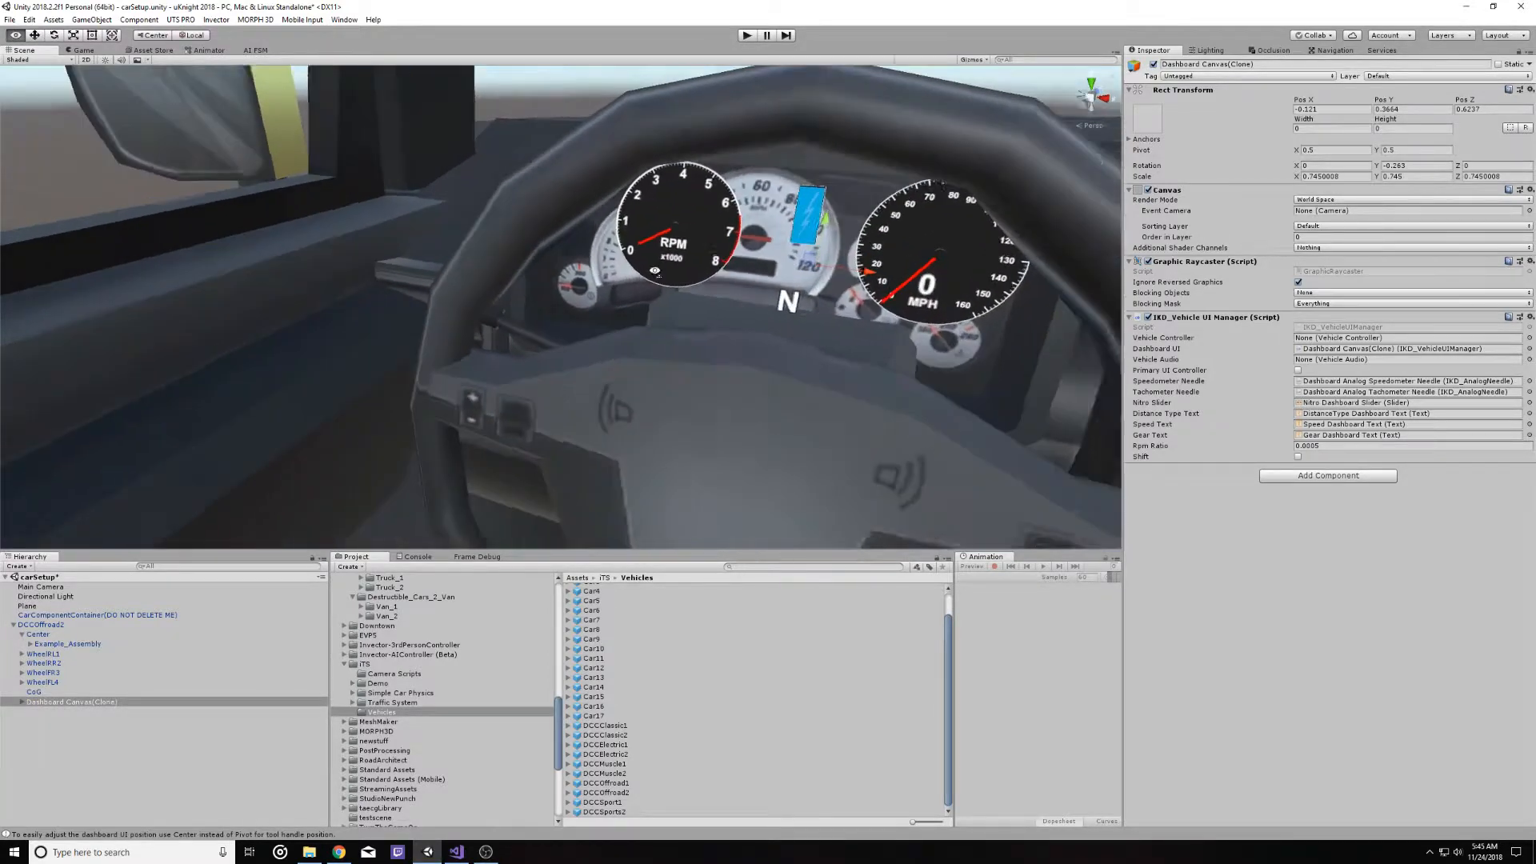
middle_click_drag(648, 289, 645, 346)
right_click_drag(644, 346, 588, 330)
middle_click_drag(588, 329, 531, 289)
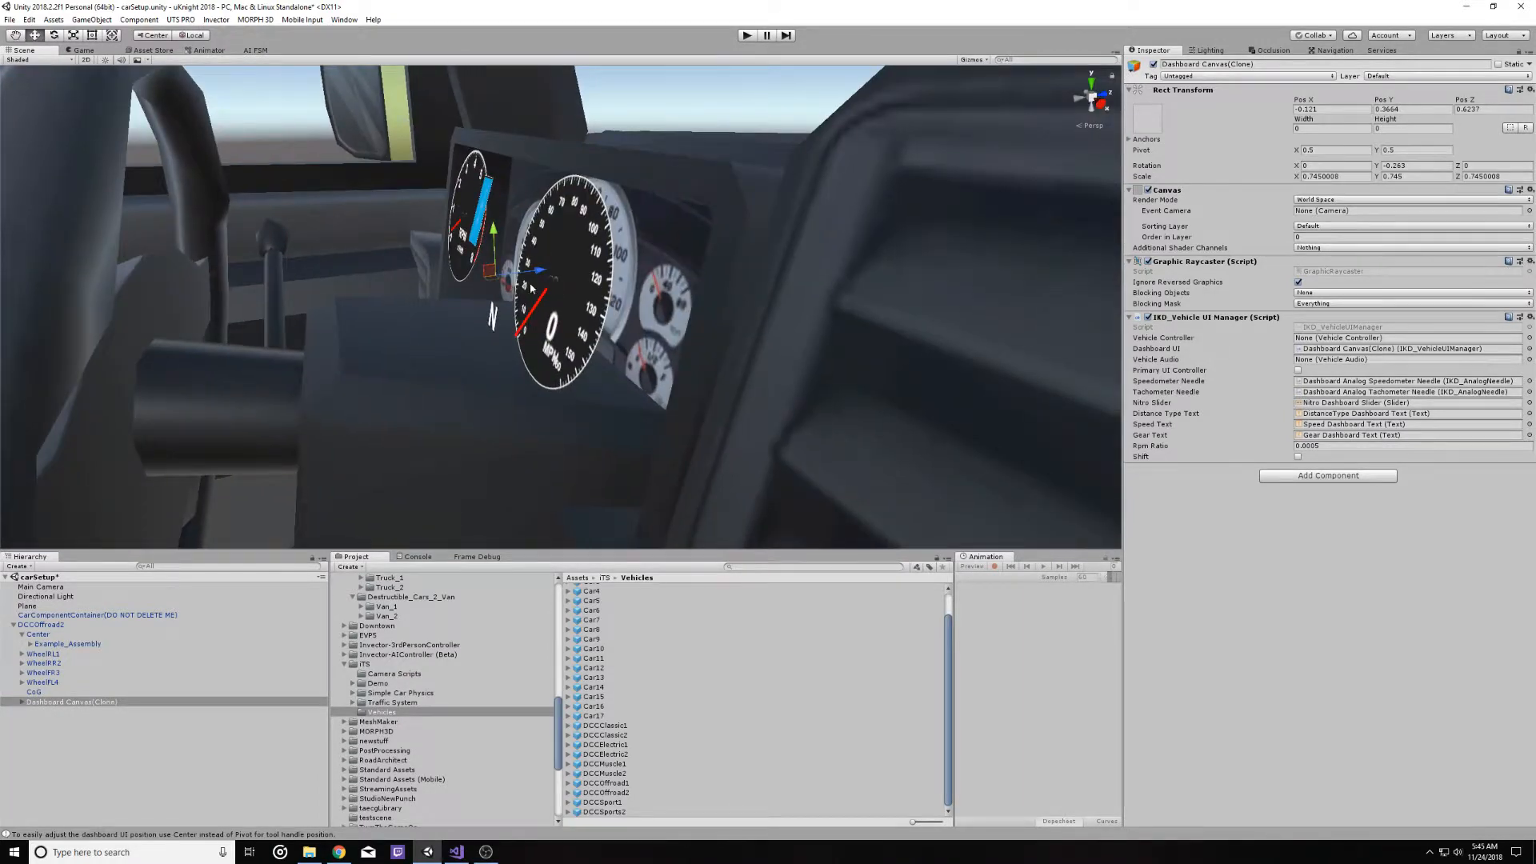
left_click_drag(531, 289, 707, 320)
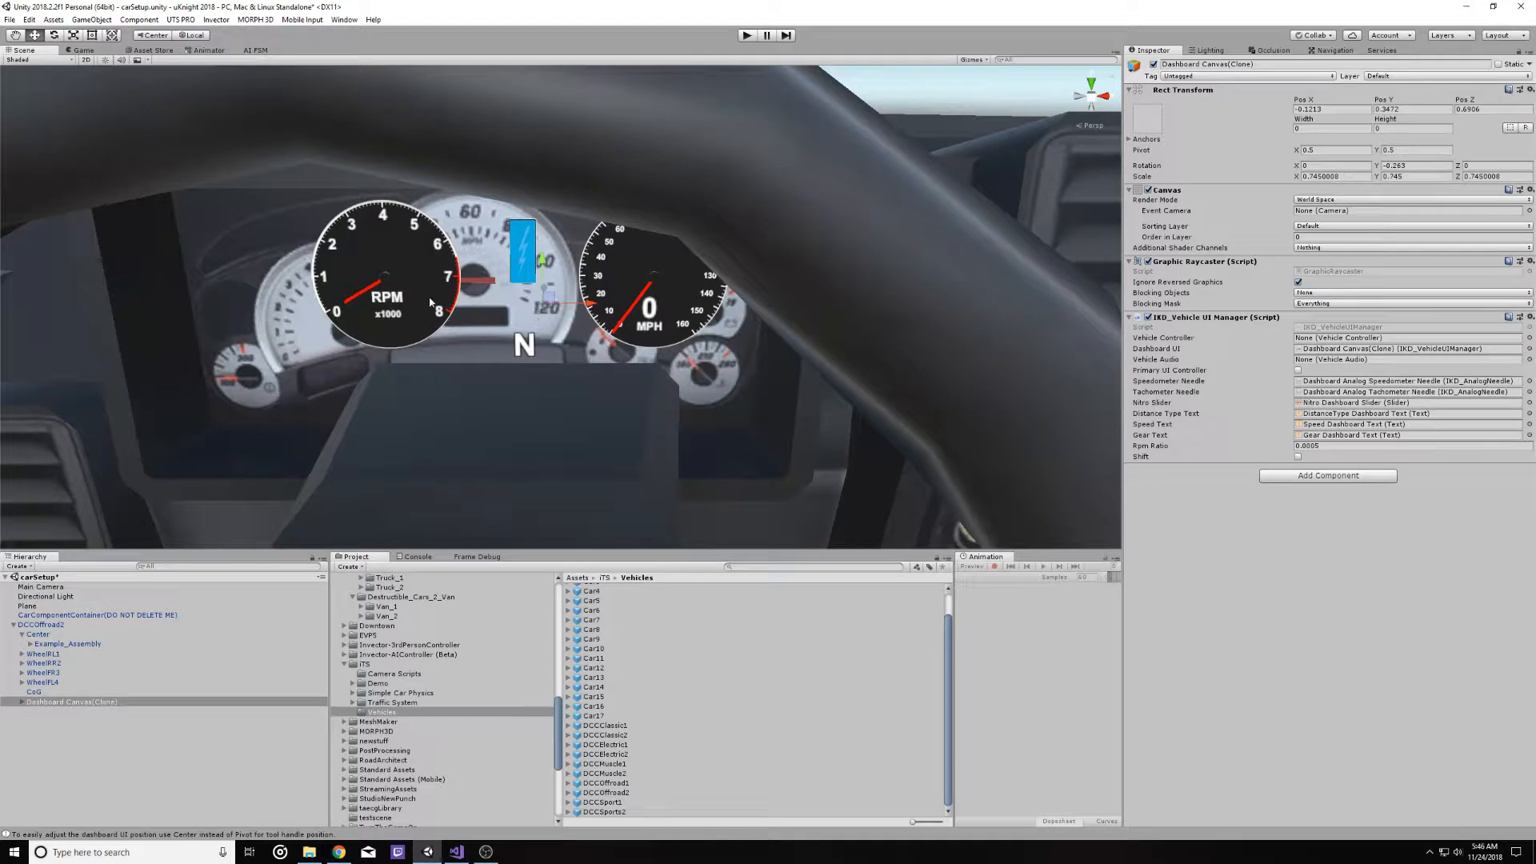
Move the Analog Tachometer of the Dashboard UI HUD onto the car's left dial, at about Pos X -0.645 and Pos Y 1.273
left_click(21, 703)
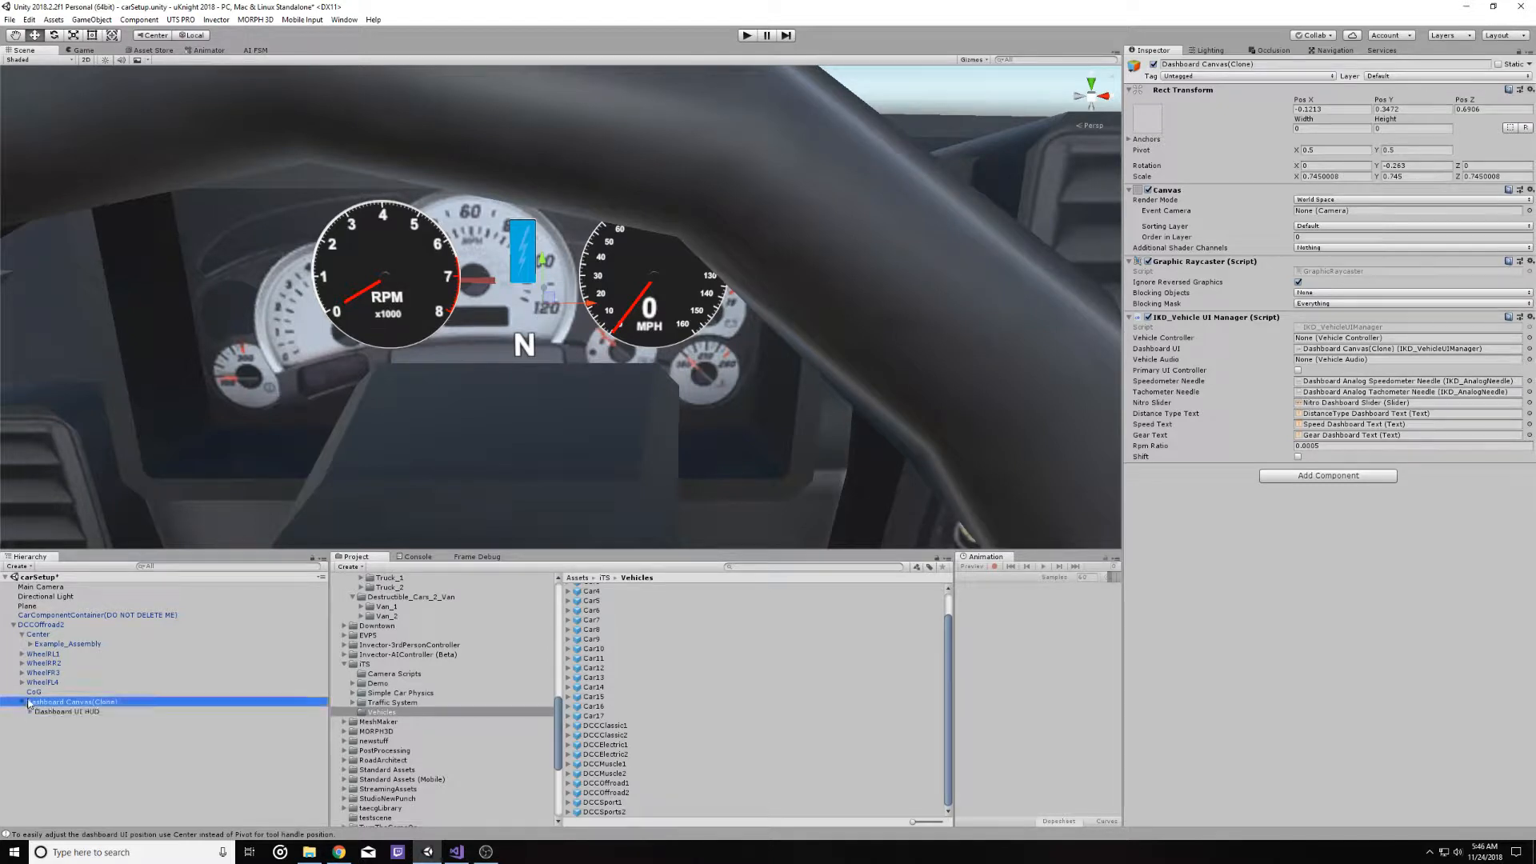
left_click(36, 712)
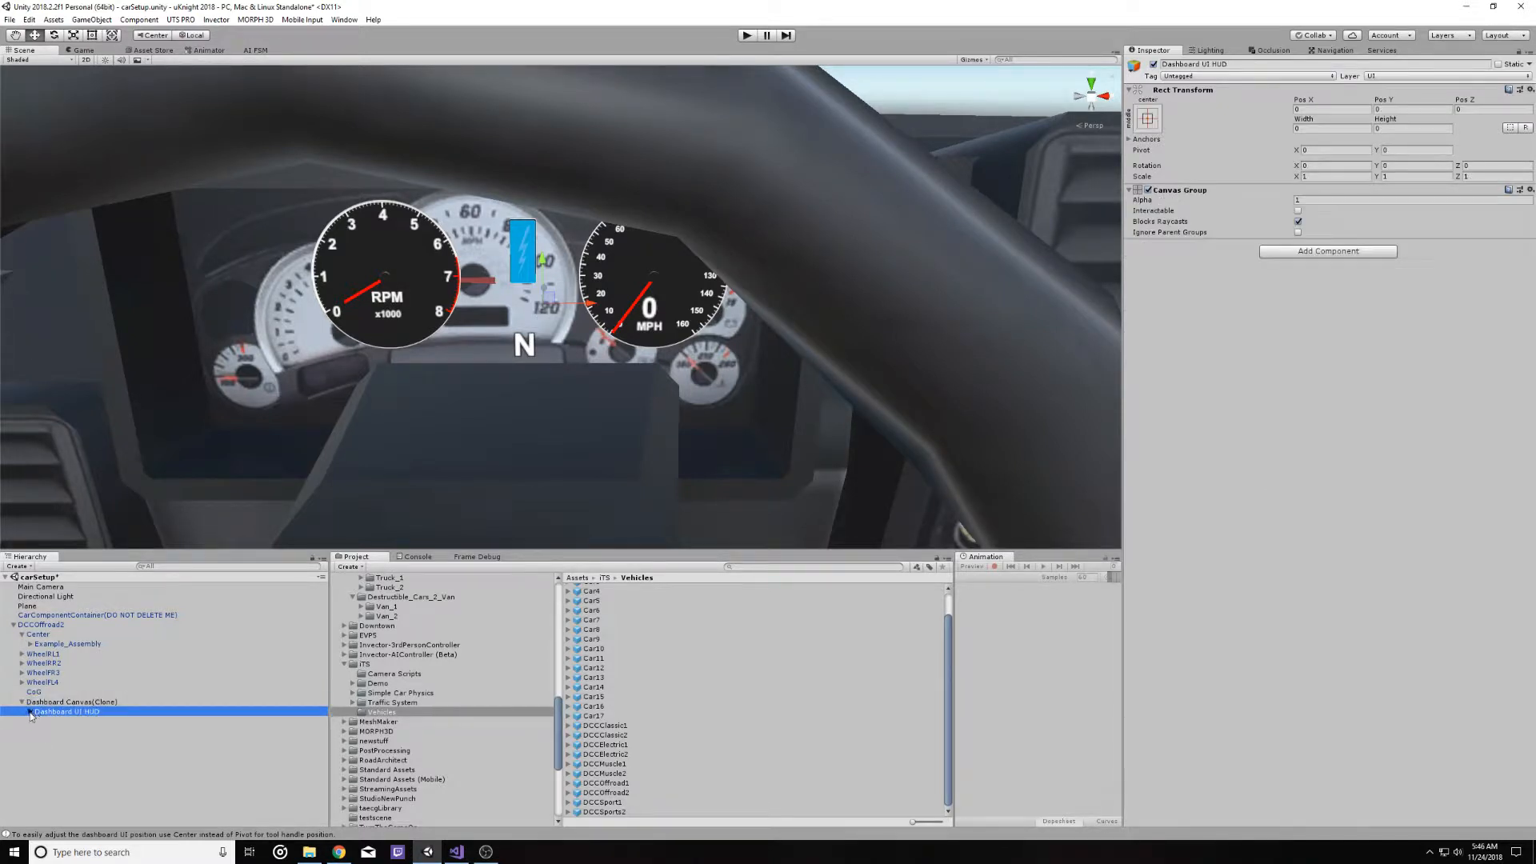
left_click(30, 711)
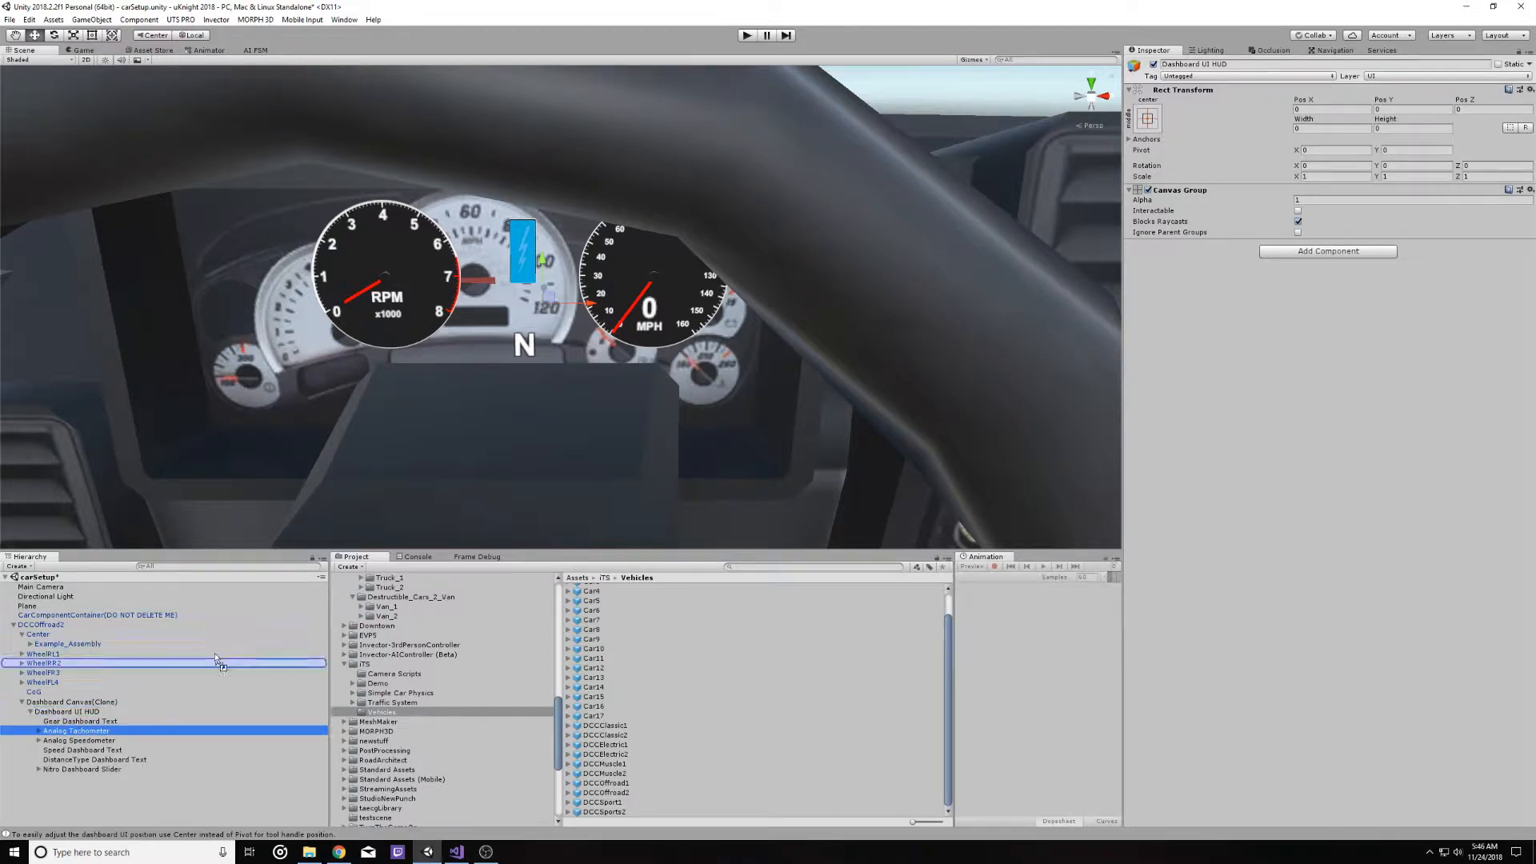
left_click_drag(156, 542, 154, 557)
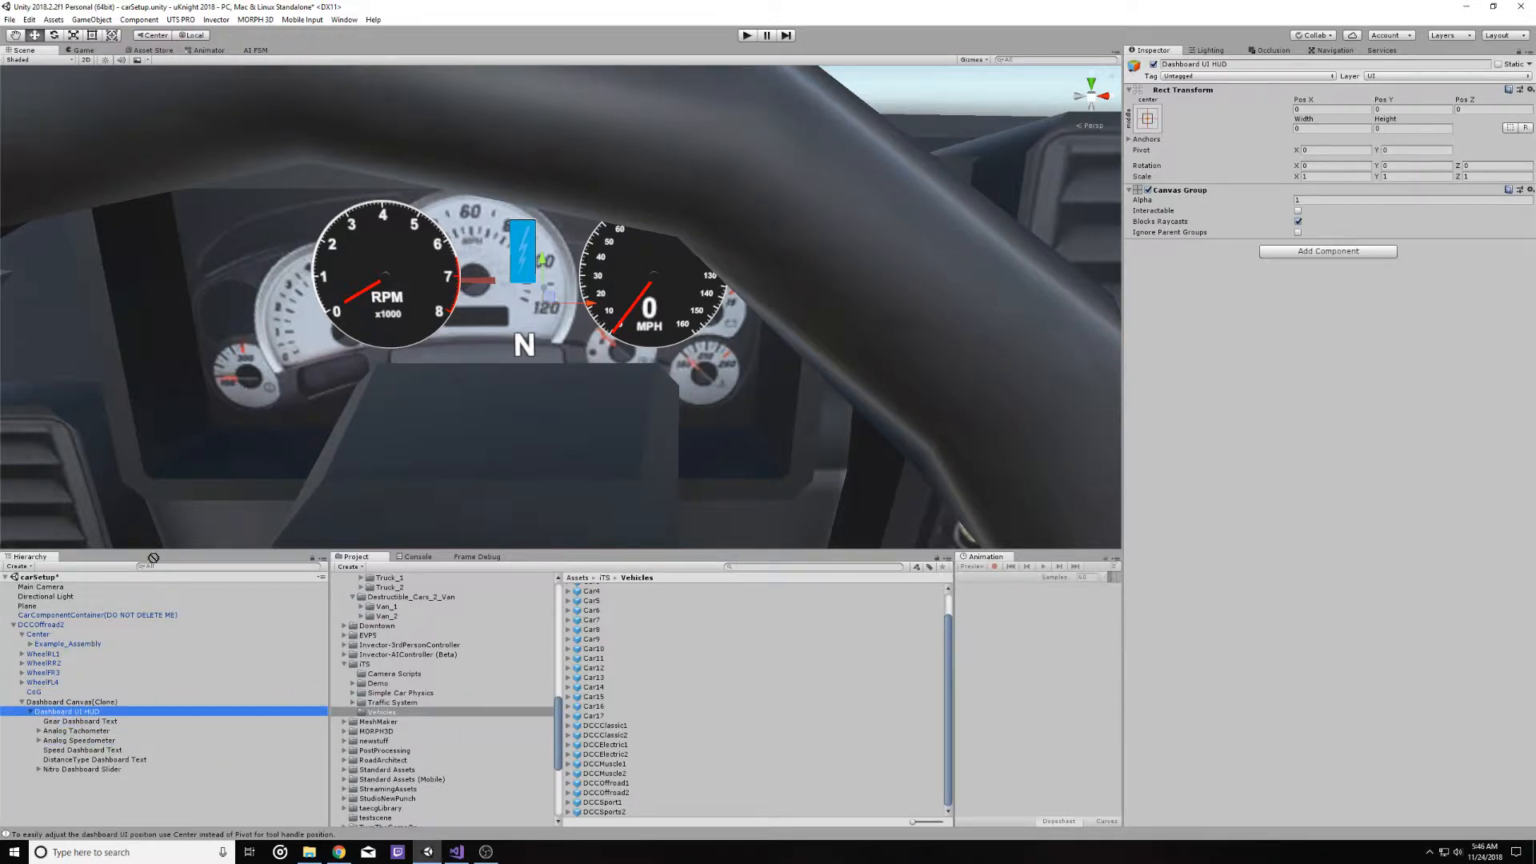
left_click(68, 732)
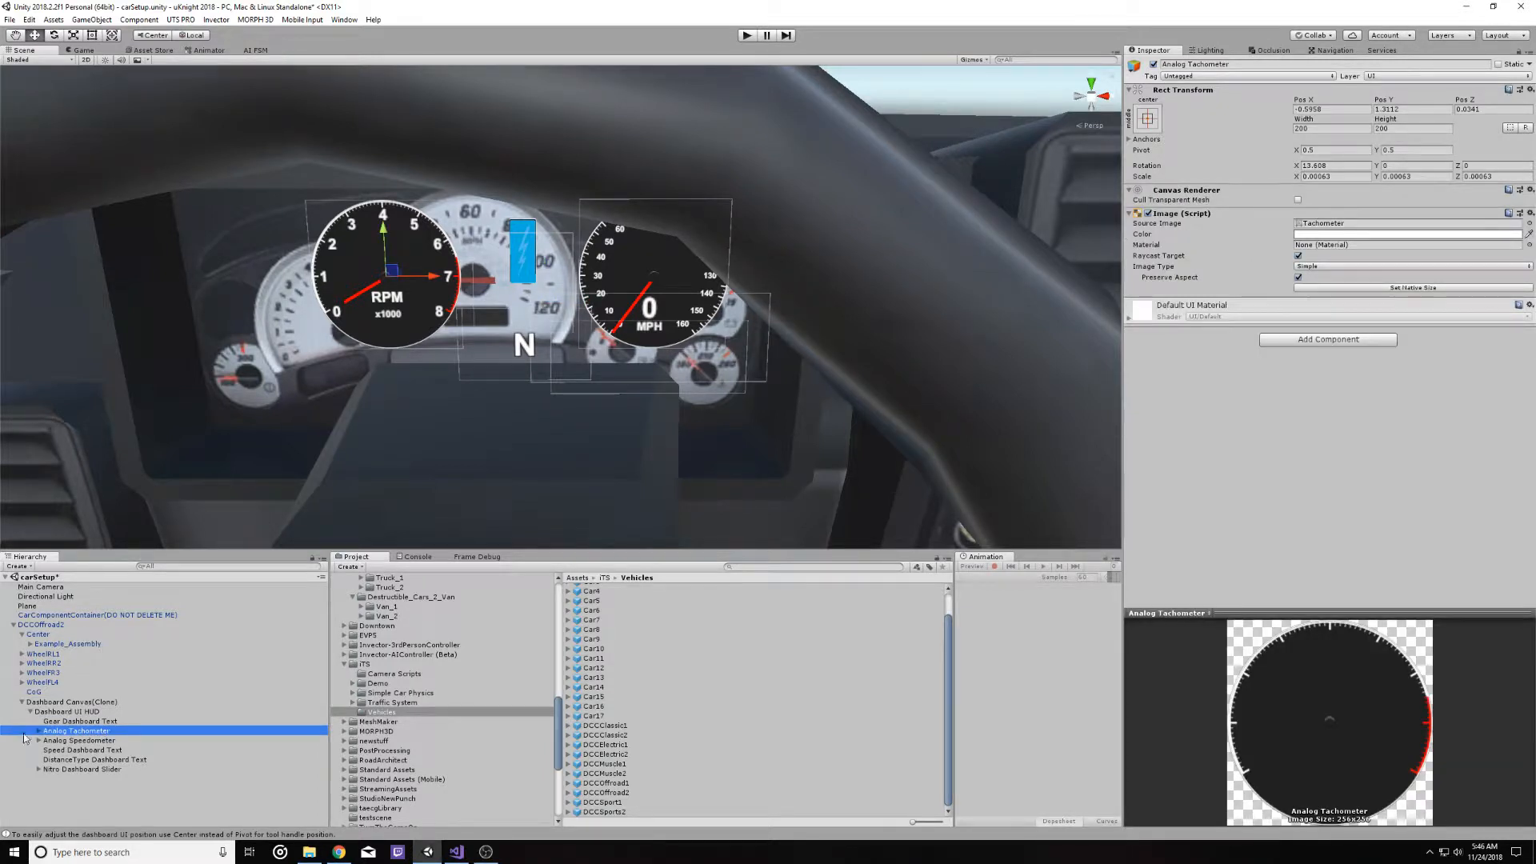
left_click(38, 730)
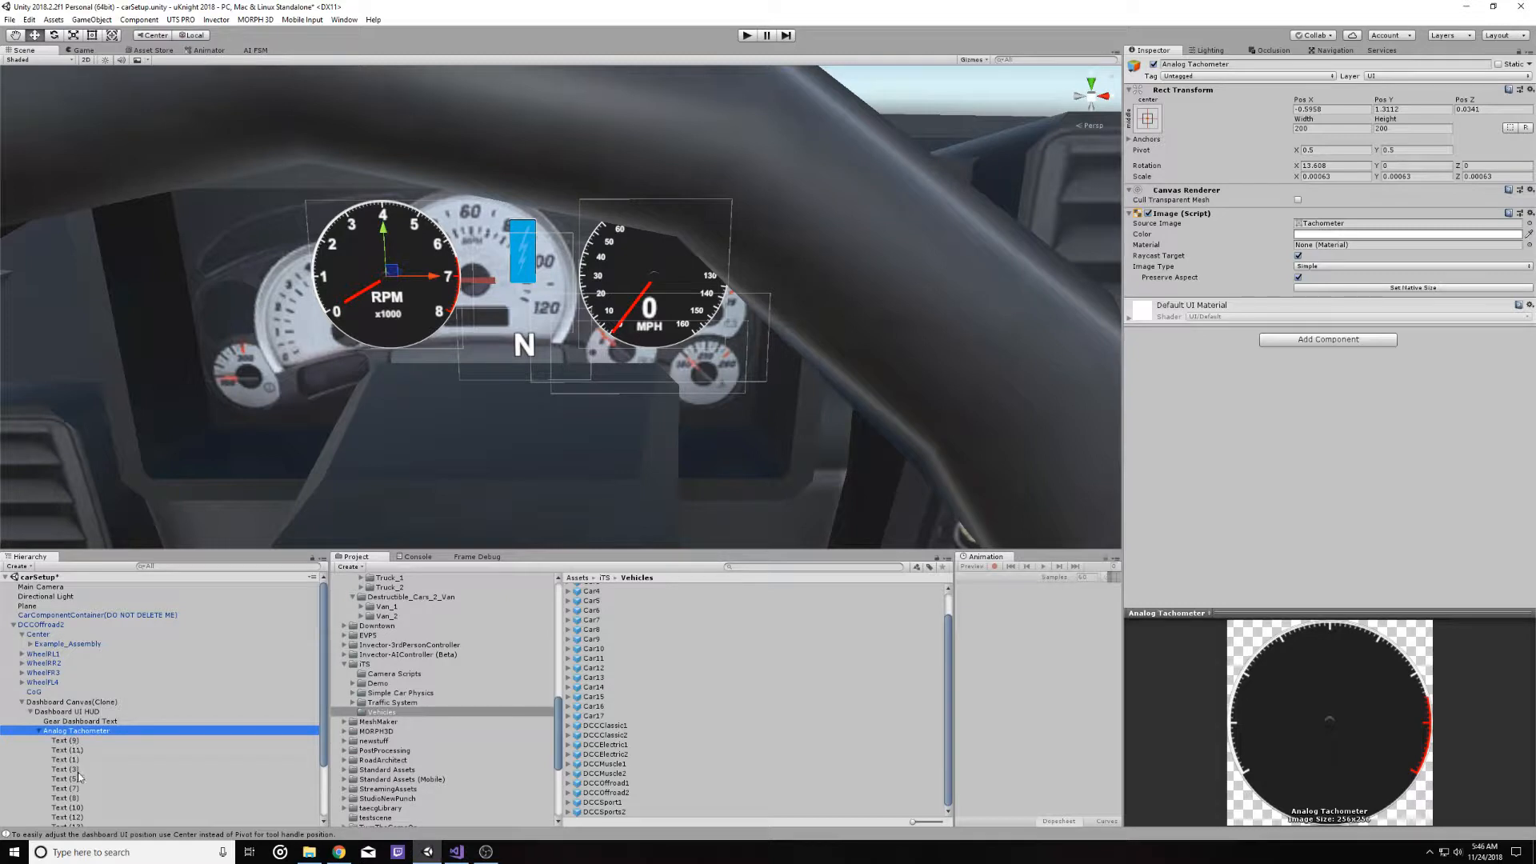
scroll(70, 749, "down", 2)
left_click(39, 696)
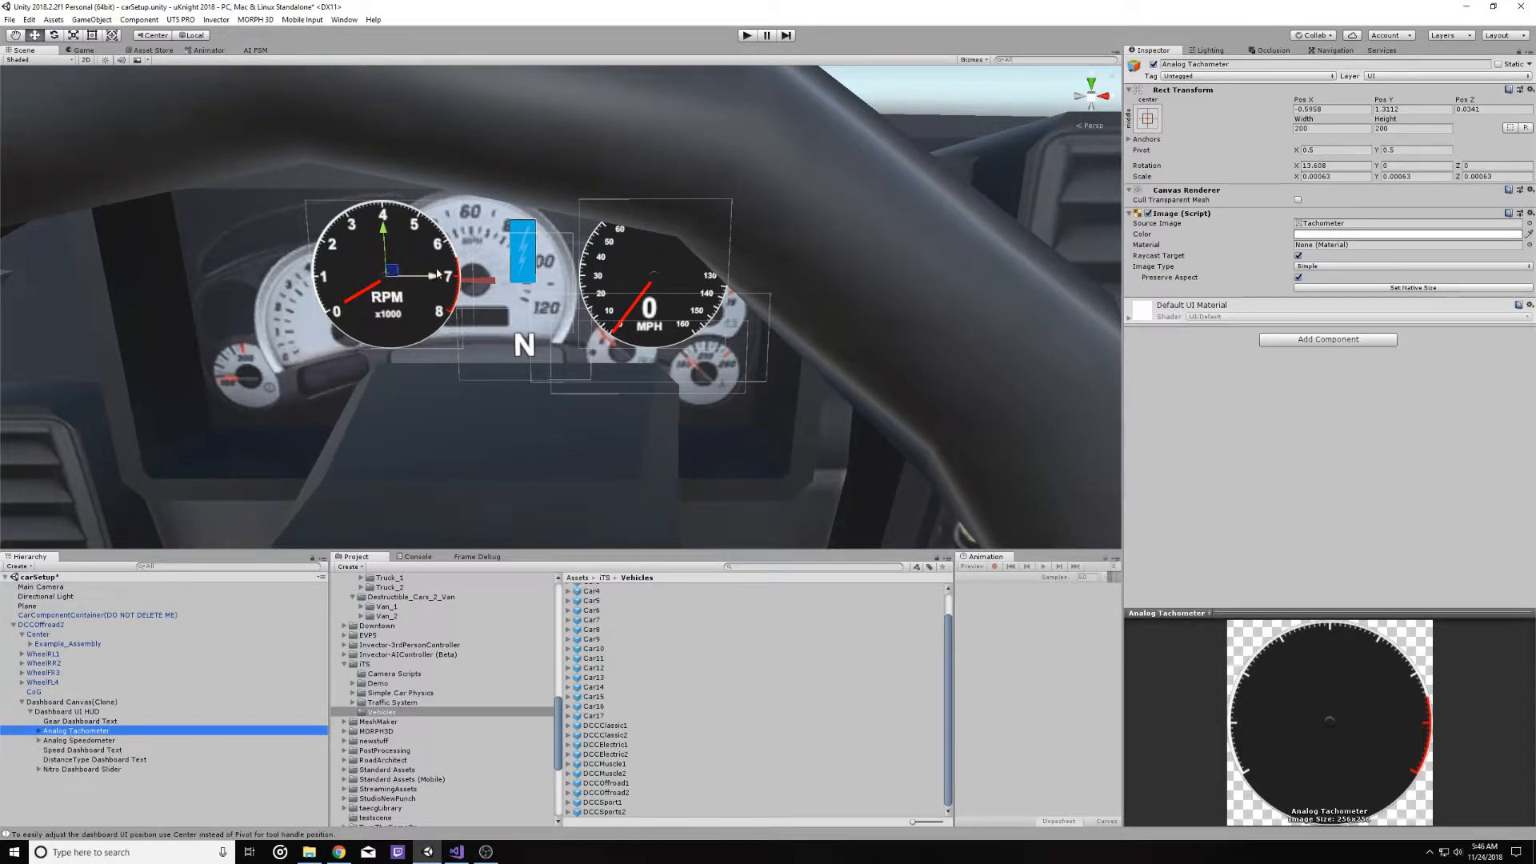
left_click_drag(437, 273, 378, 274)
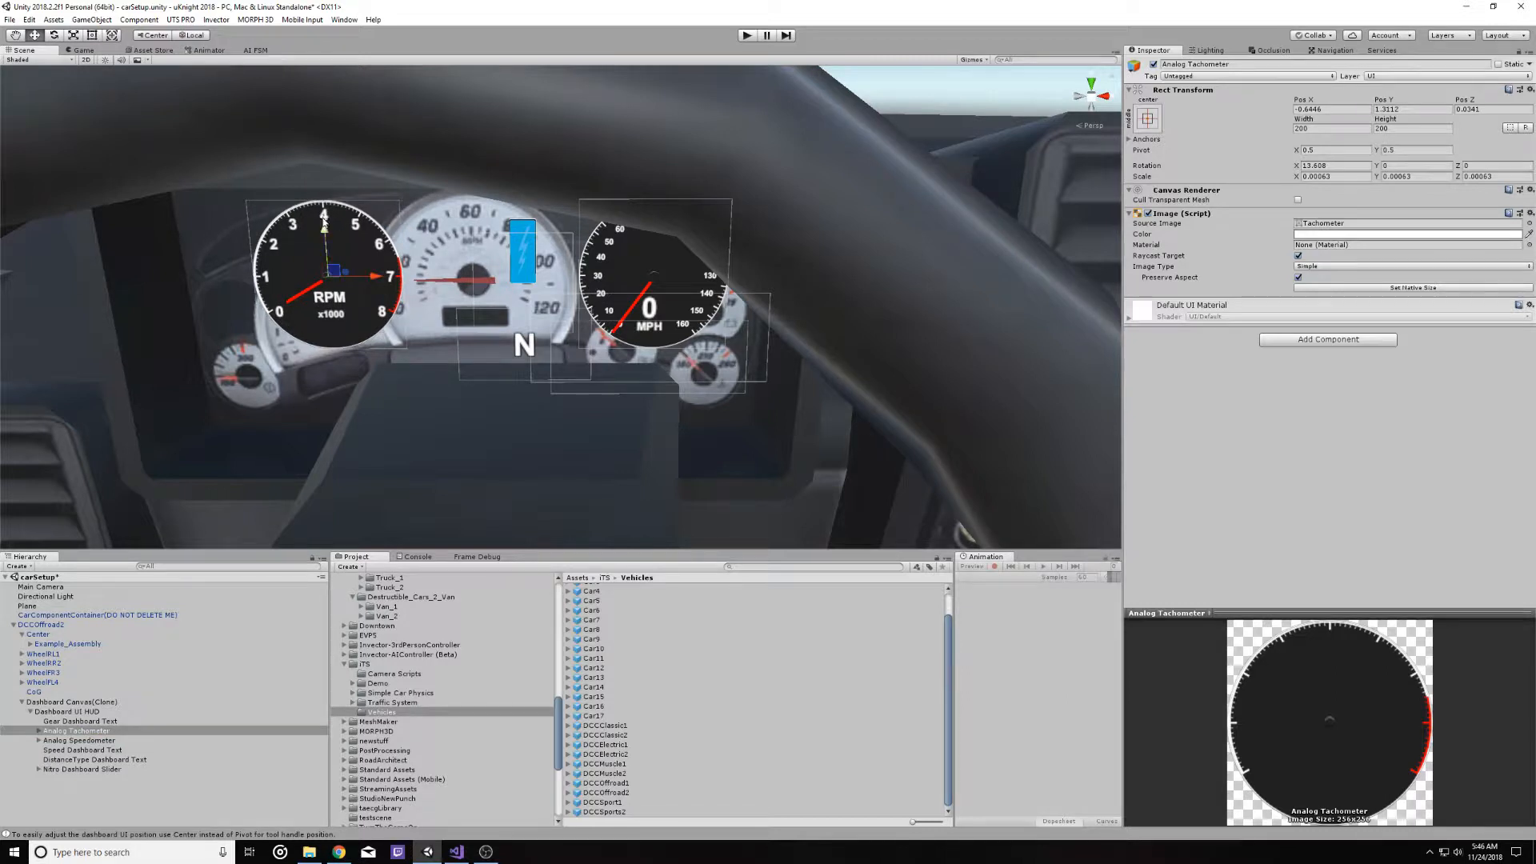
left_click_drag(324, 224, 320, 263)
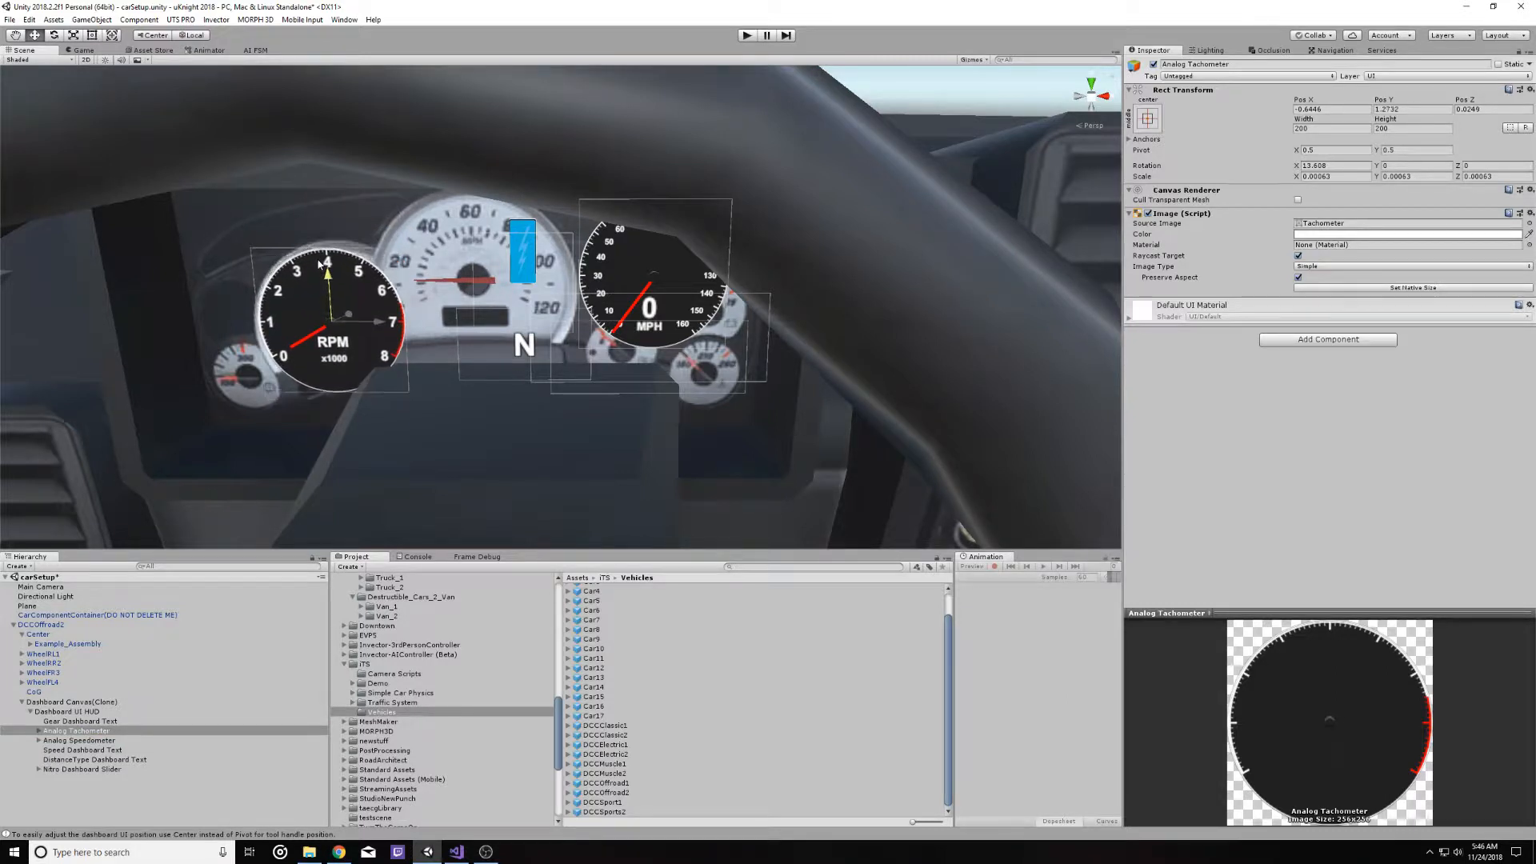
left_click_drag(383, 320, 382, 320)
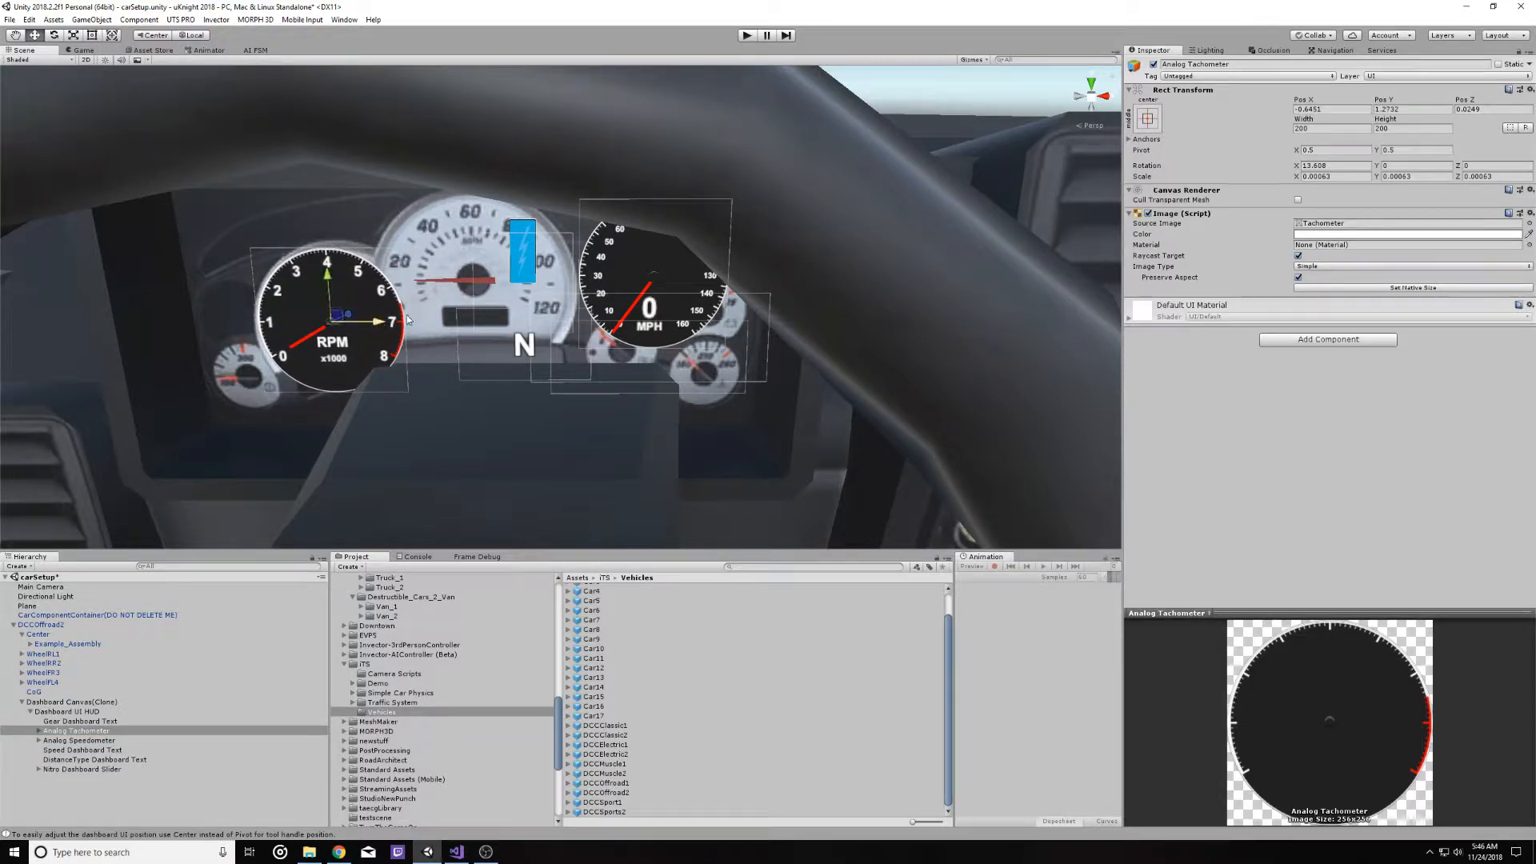
Move the Analog Speedometer onto the car's central dial, at about Pos X -0.524
left_click(76, 740)
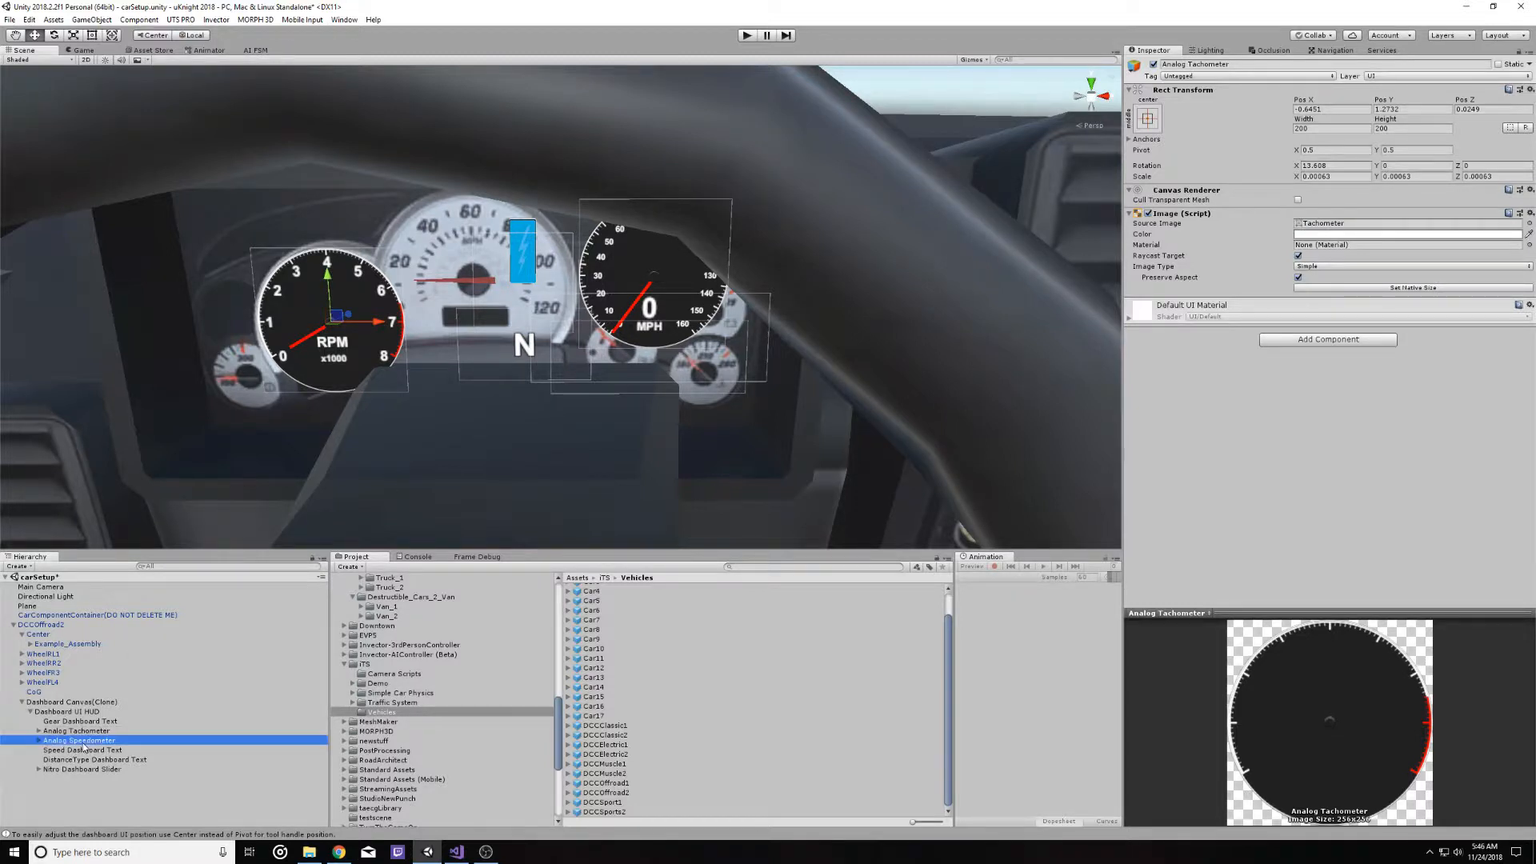
left_click_drag(706, 278, 528, 297)
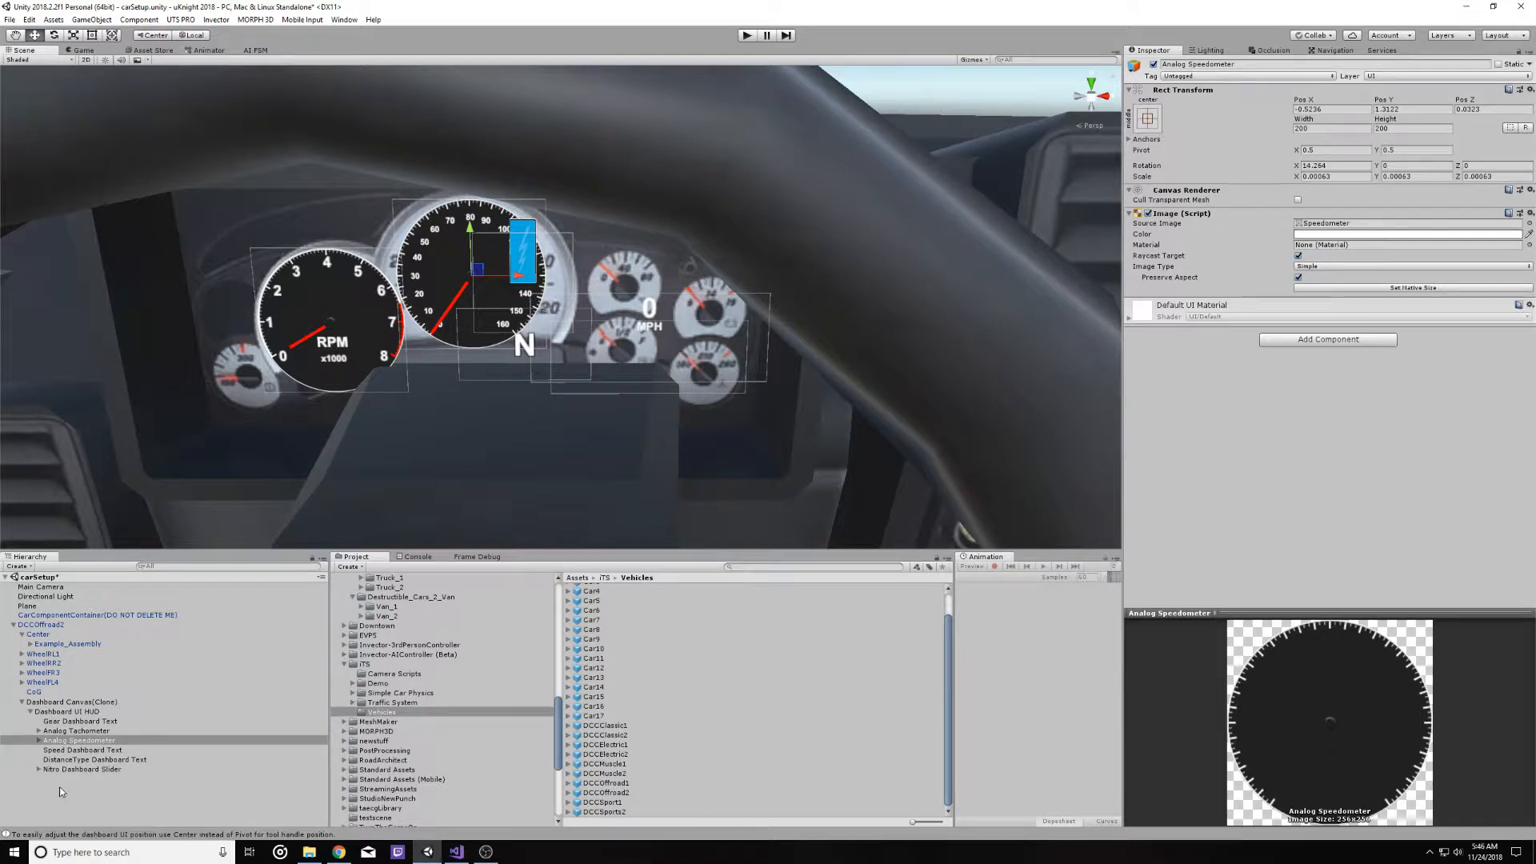
Place the Nitro Dashboard Slider beside the speedometer at about Pos X -0.437 and the Gear Dashboard Text below it at about -0.435, 1.272
left_click(72, 769)
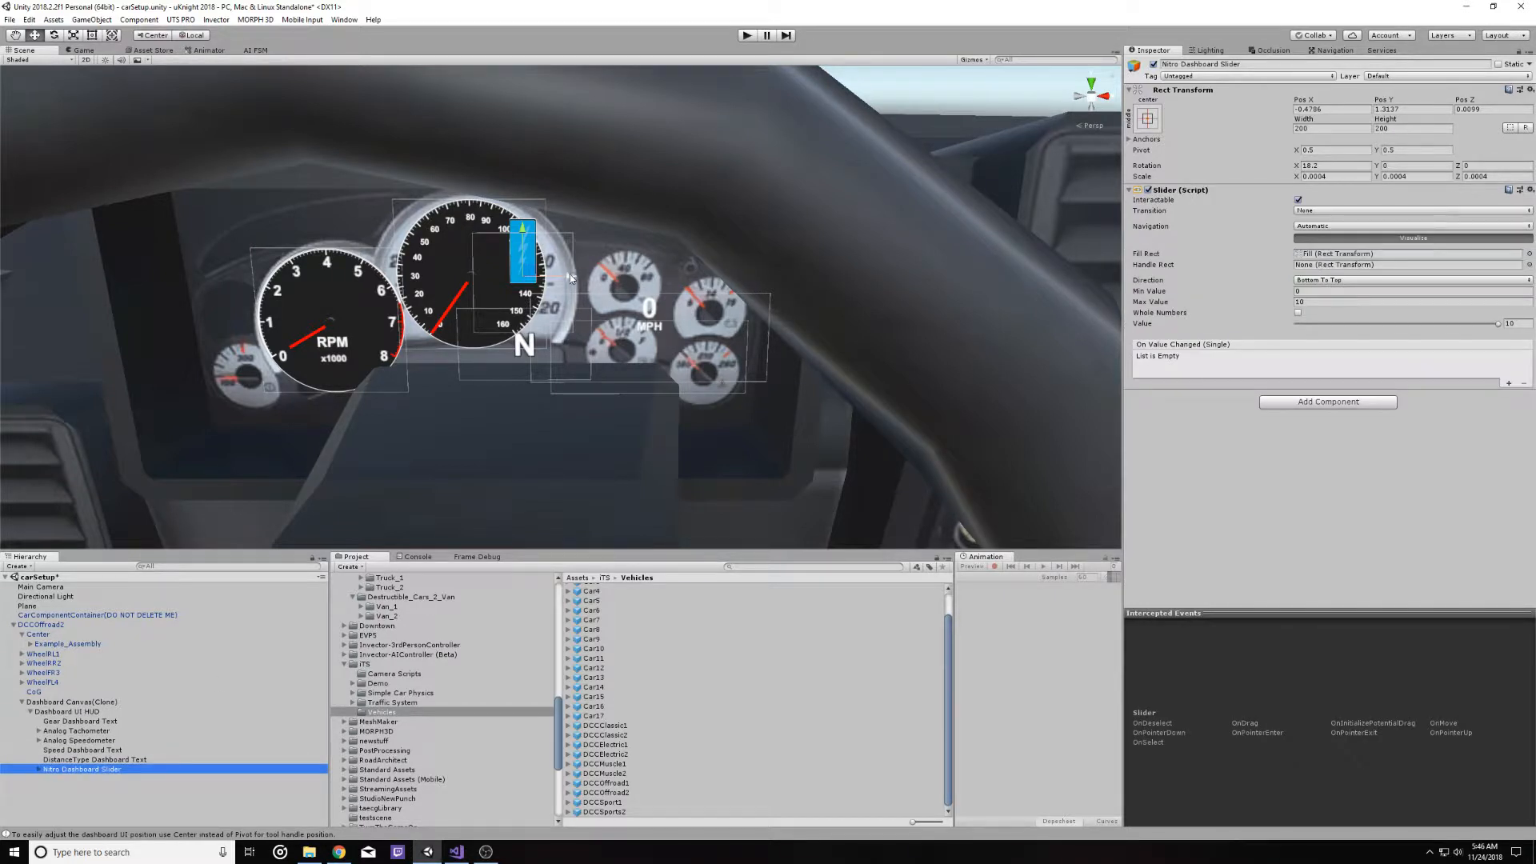
left_click_drag(571, 276, 623, 284)
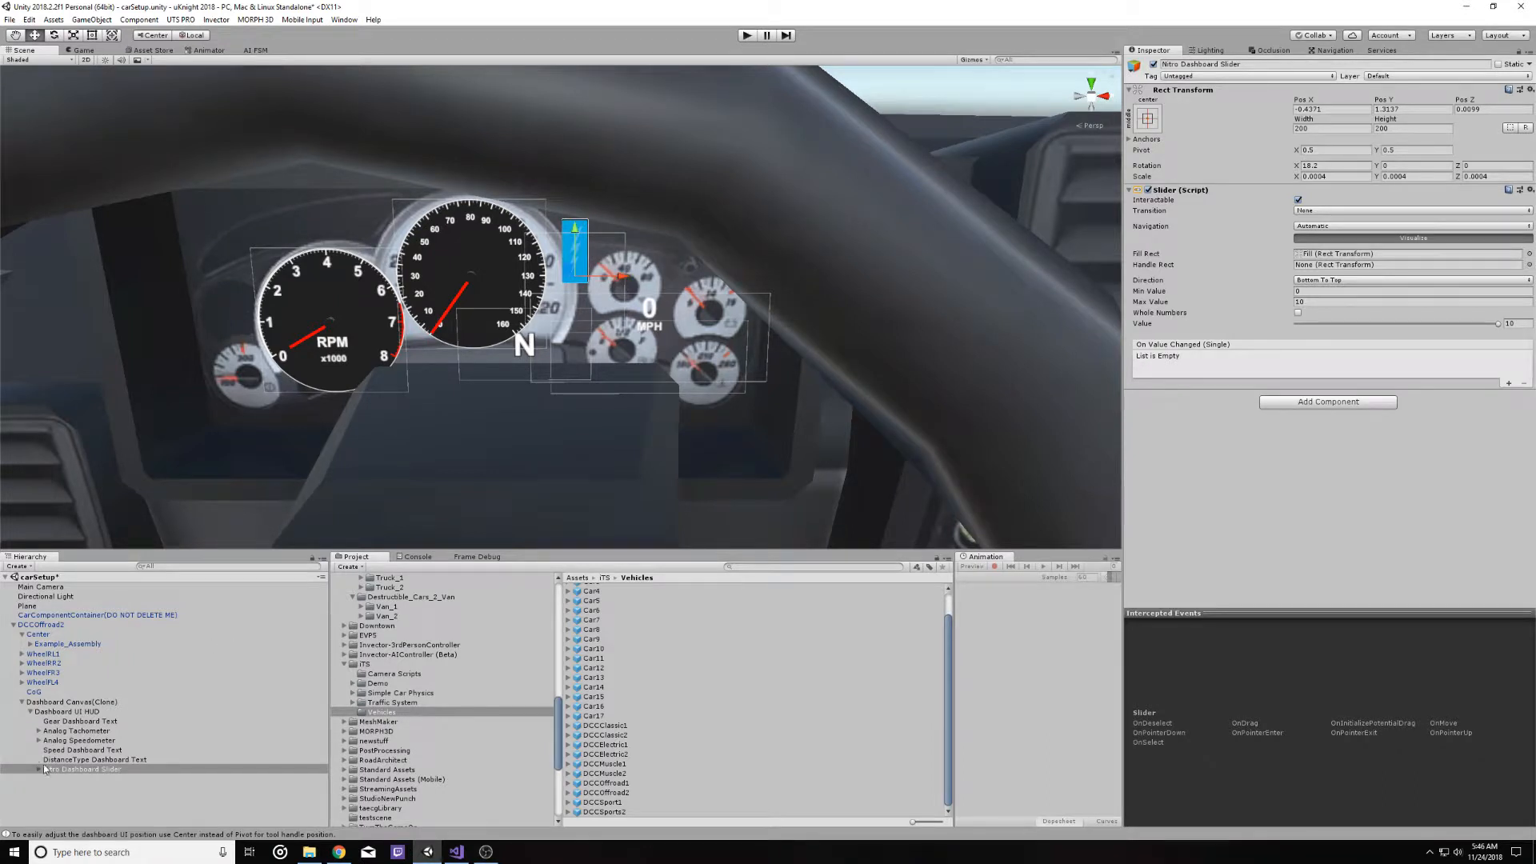
left_click(77, 722)
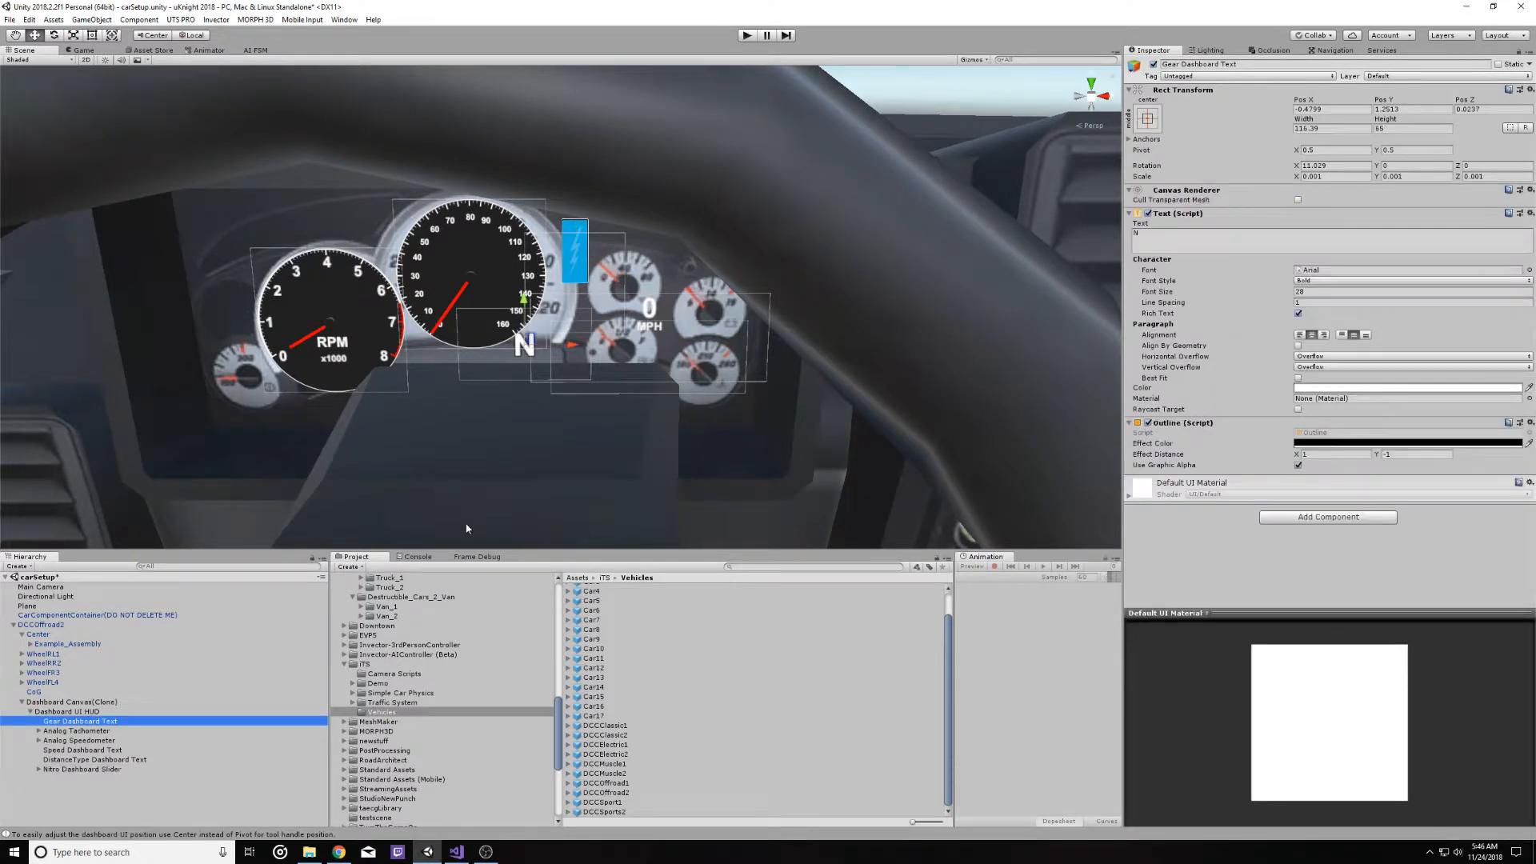
left_click_drag(574, 344, 627, 324)
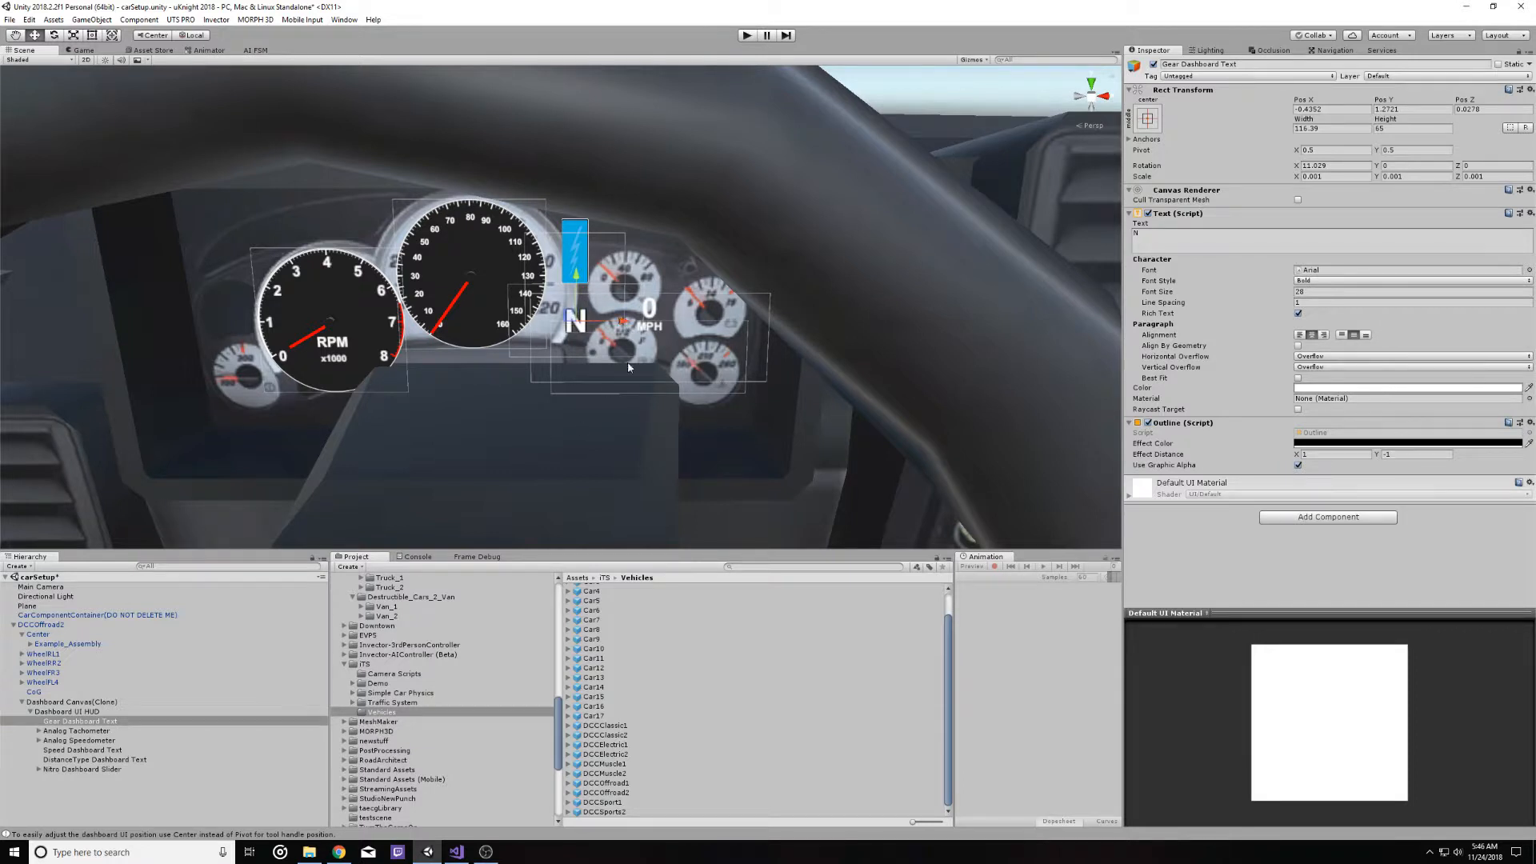
Place the Speed Dashboard Text and the DistanceType Dashboard Text inside the speedometer face, at about Pos X -0.536 and -0.526
left_click(104, 747)
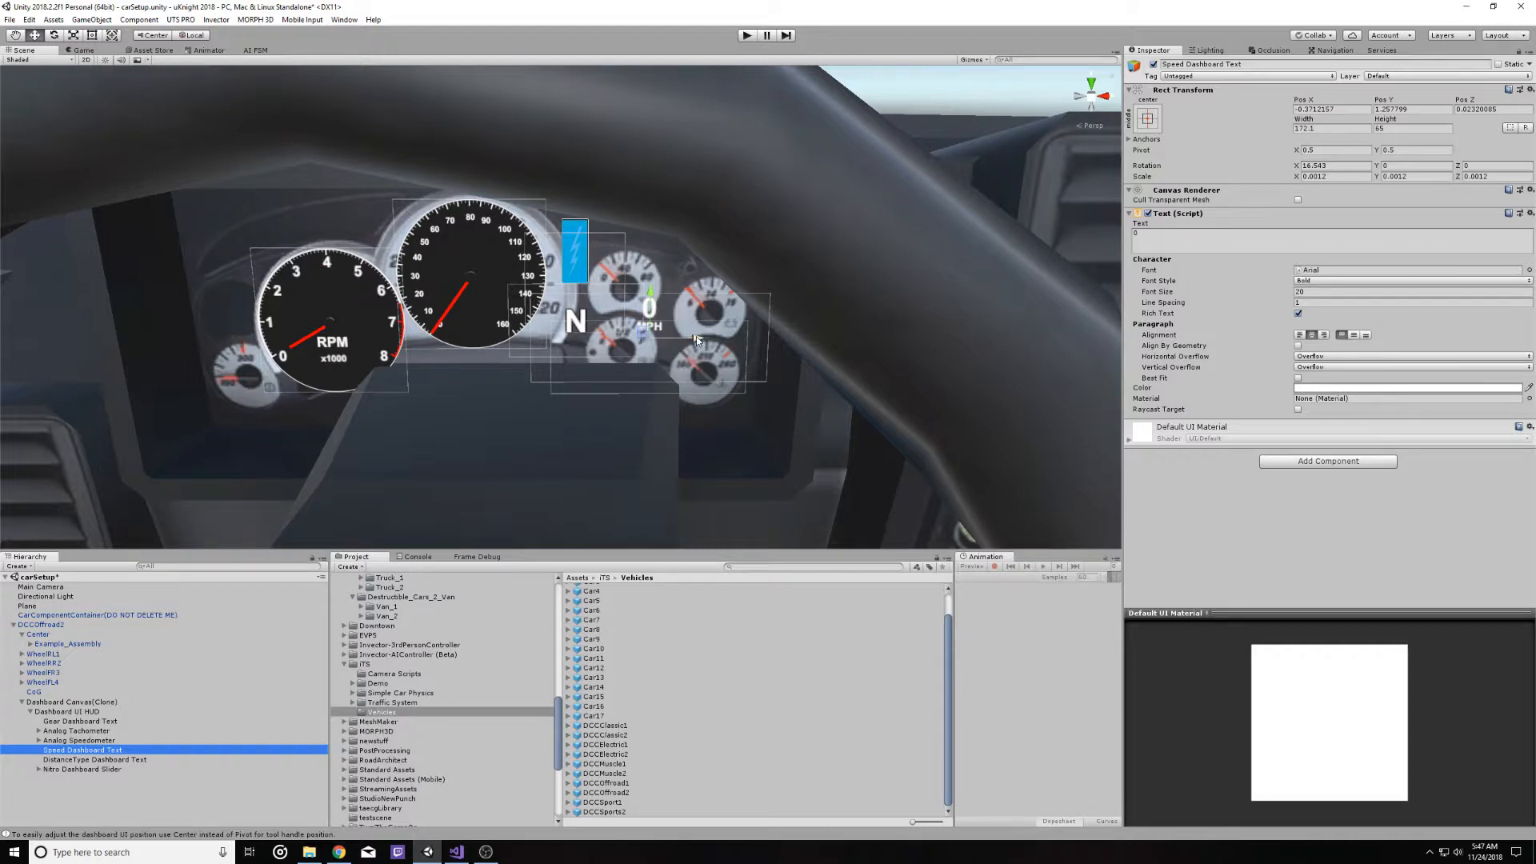
left_click_drag(696, 336, 523, 376)
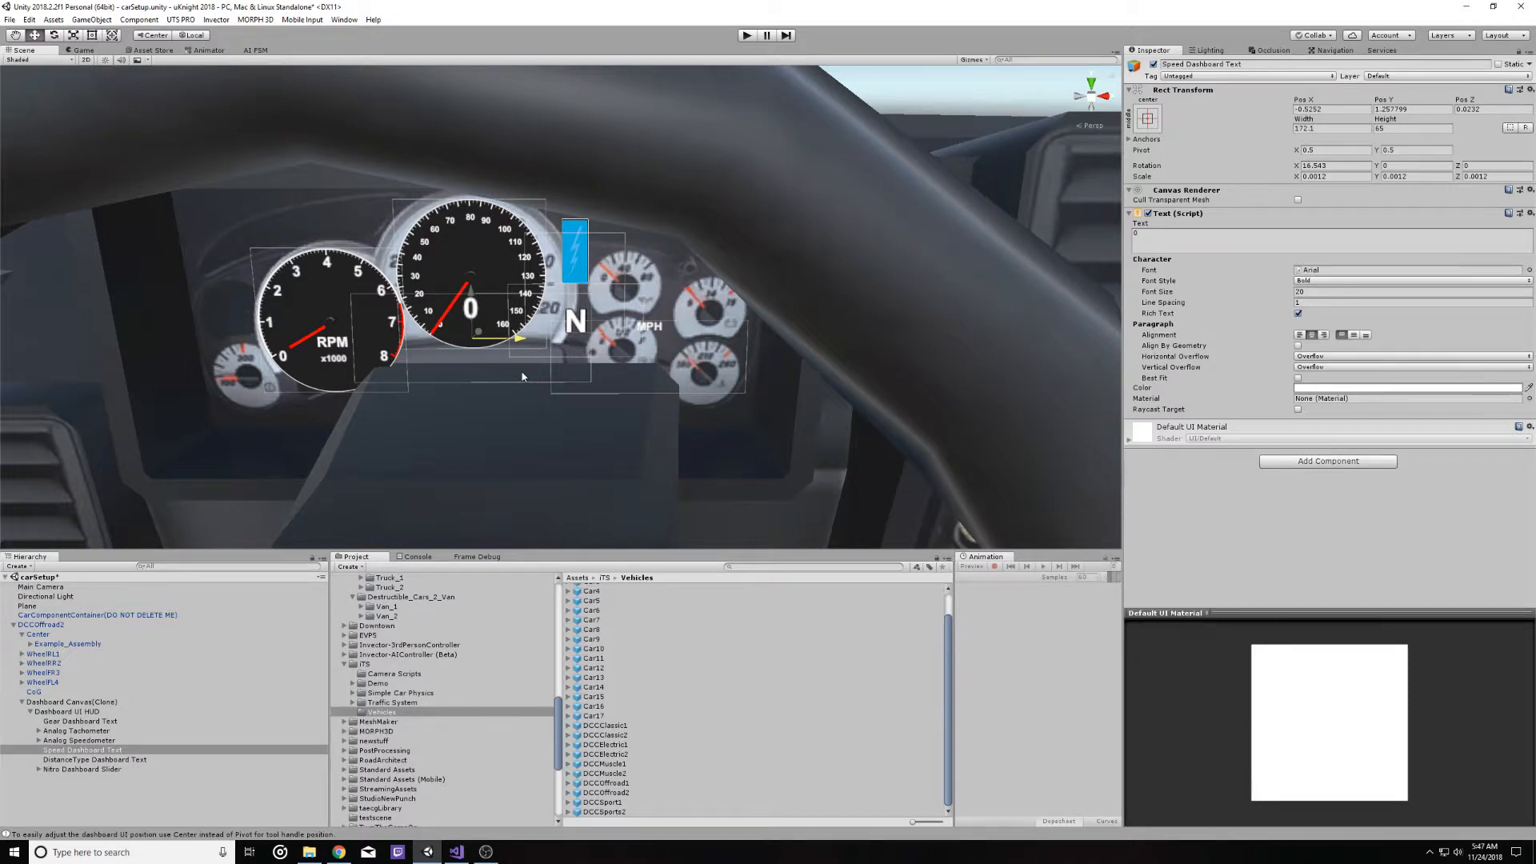
left_click_drag(522, 376, 510, 376)
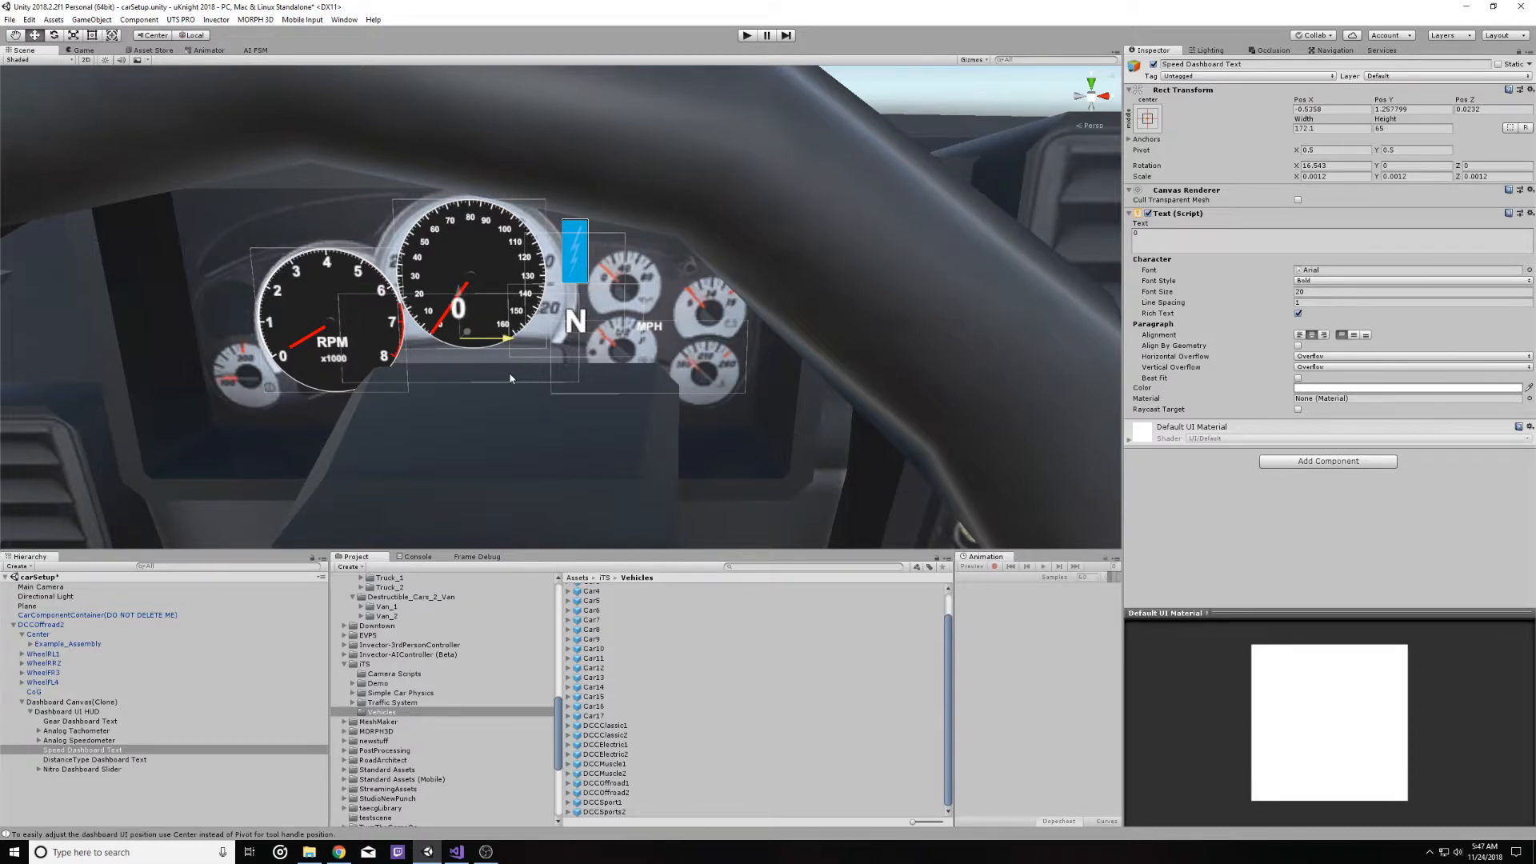
left_click(96, 760)
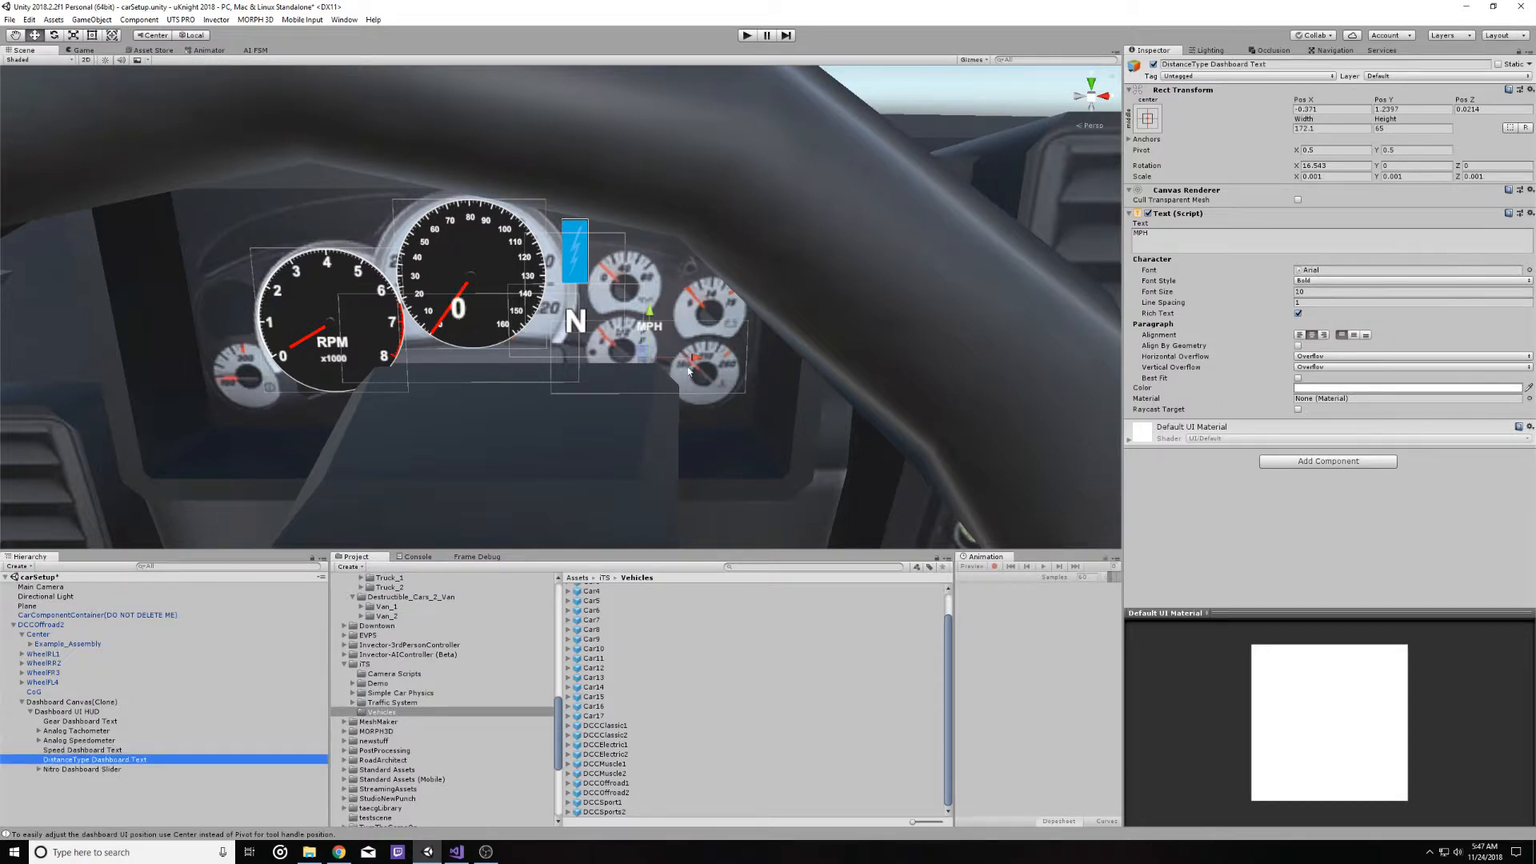
left_click_drag(700, 364, 516, 364)
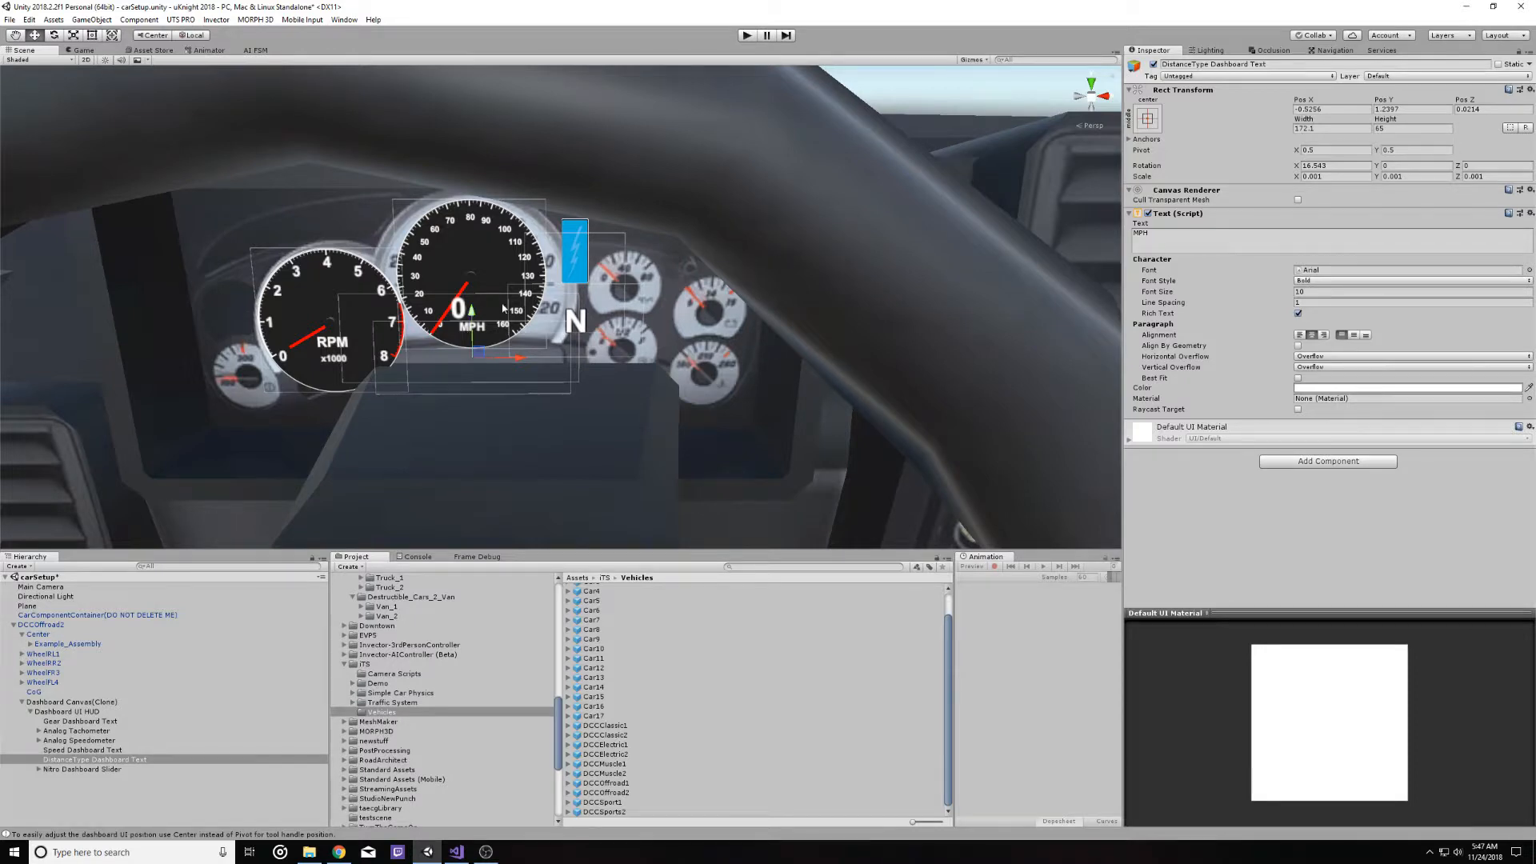
Add the kinematic components to the car with the EG Car Setup Tool of Example_Assembly
scroll(505, 307, "down", 6)
scroll(539, 272, "up", 10)
right_click_drag(581, 309, 387, 288)
scroll(522, 232, "down", 8)
middle_click_drag(387, 288, 308, 229)
scroll(315, 285, "up", 3)
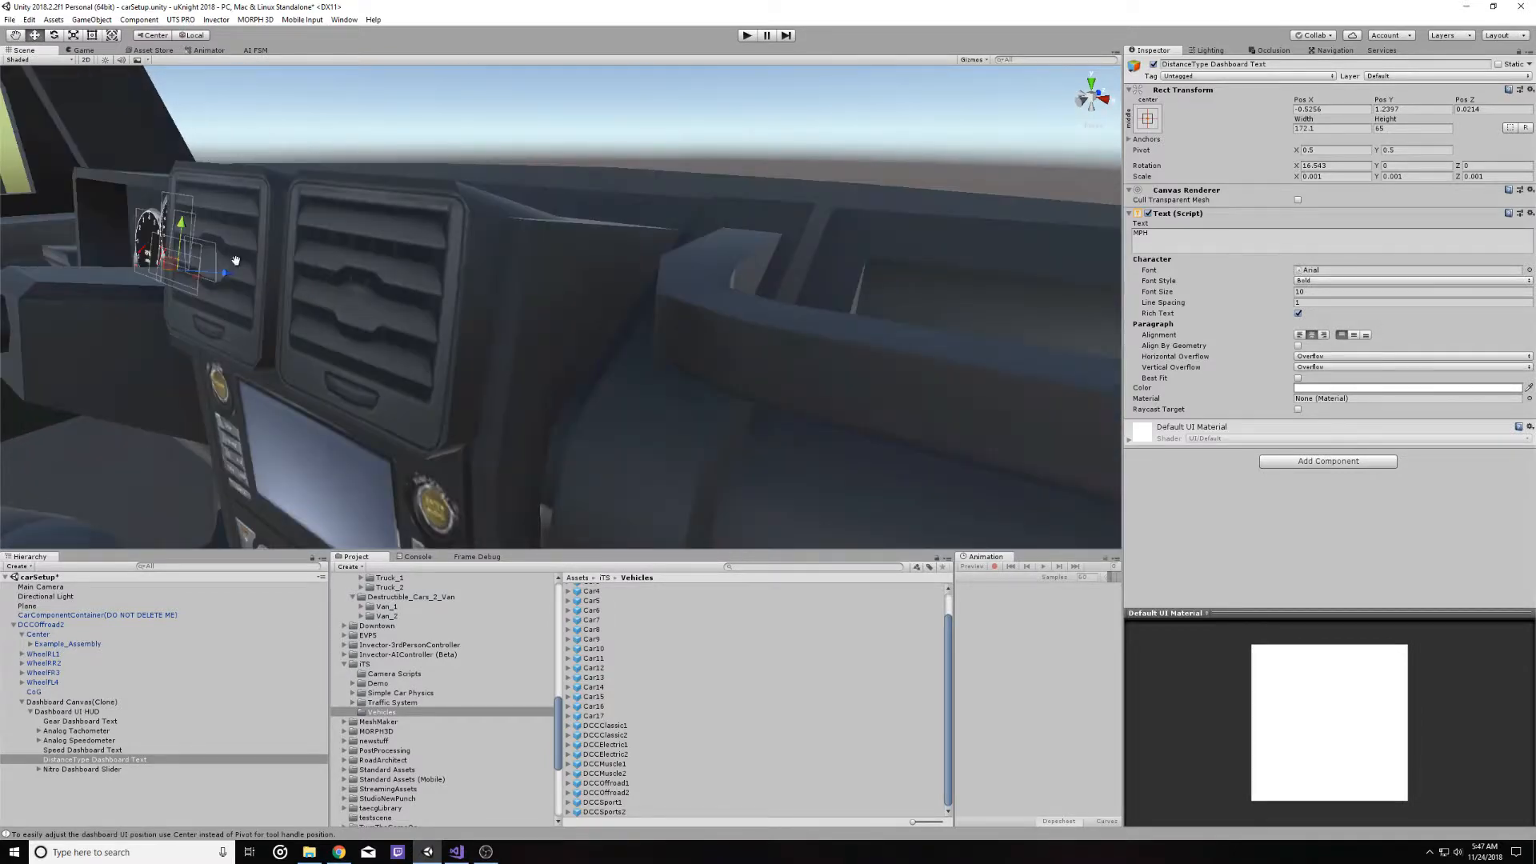
scroll(236, 261, "down", 5)
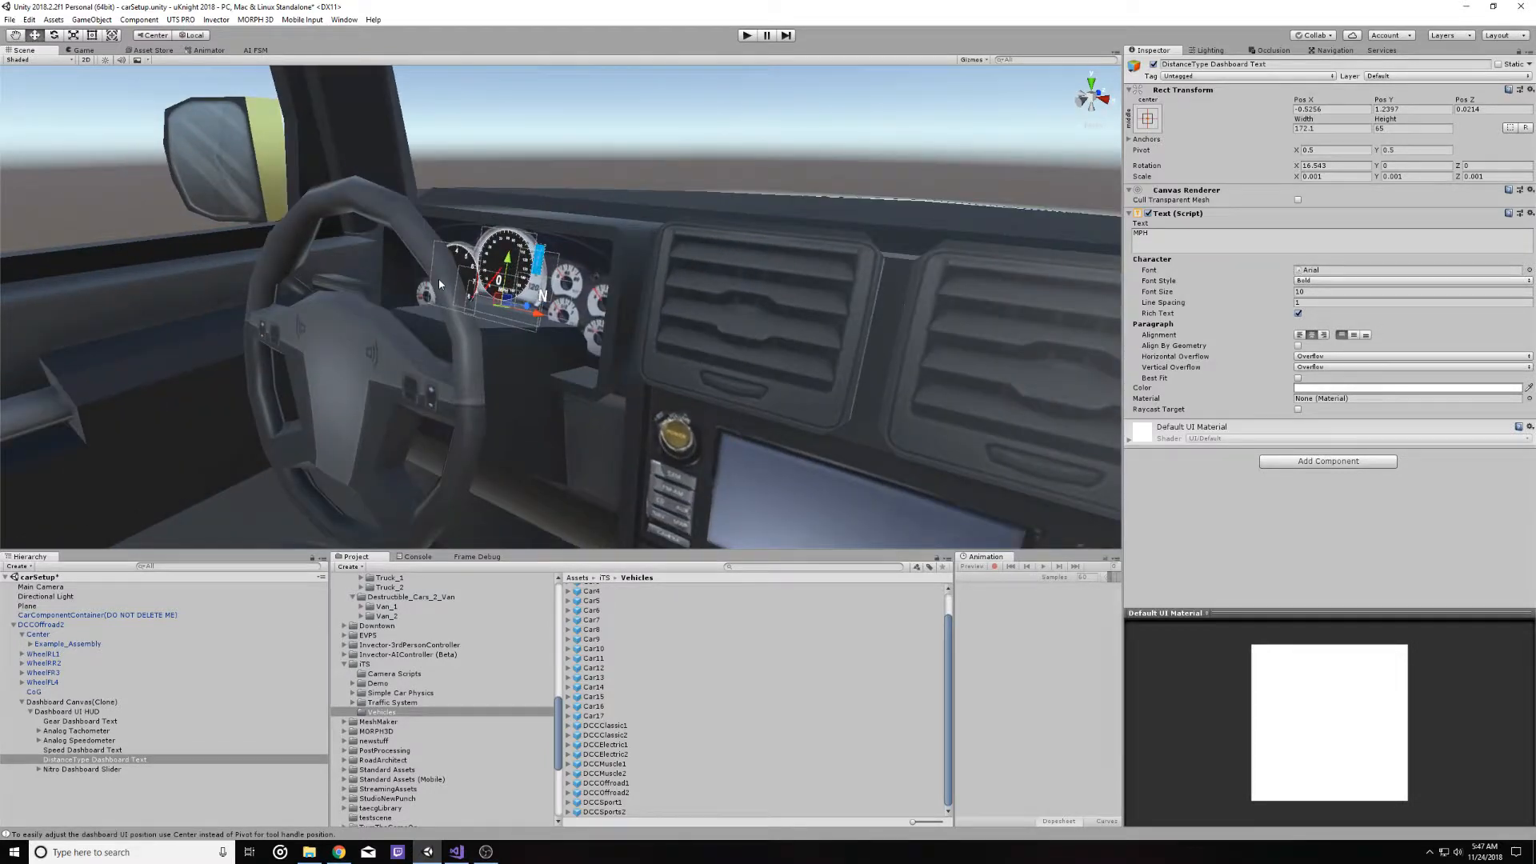
left_click(22, 702)
left_click(56, 645)
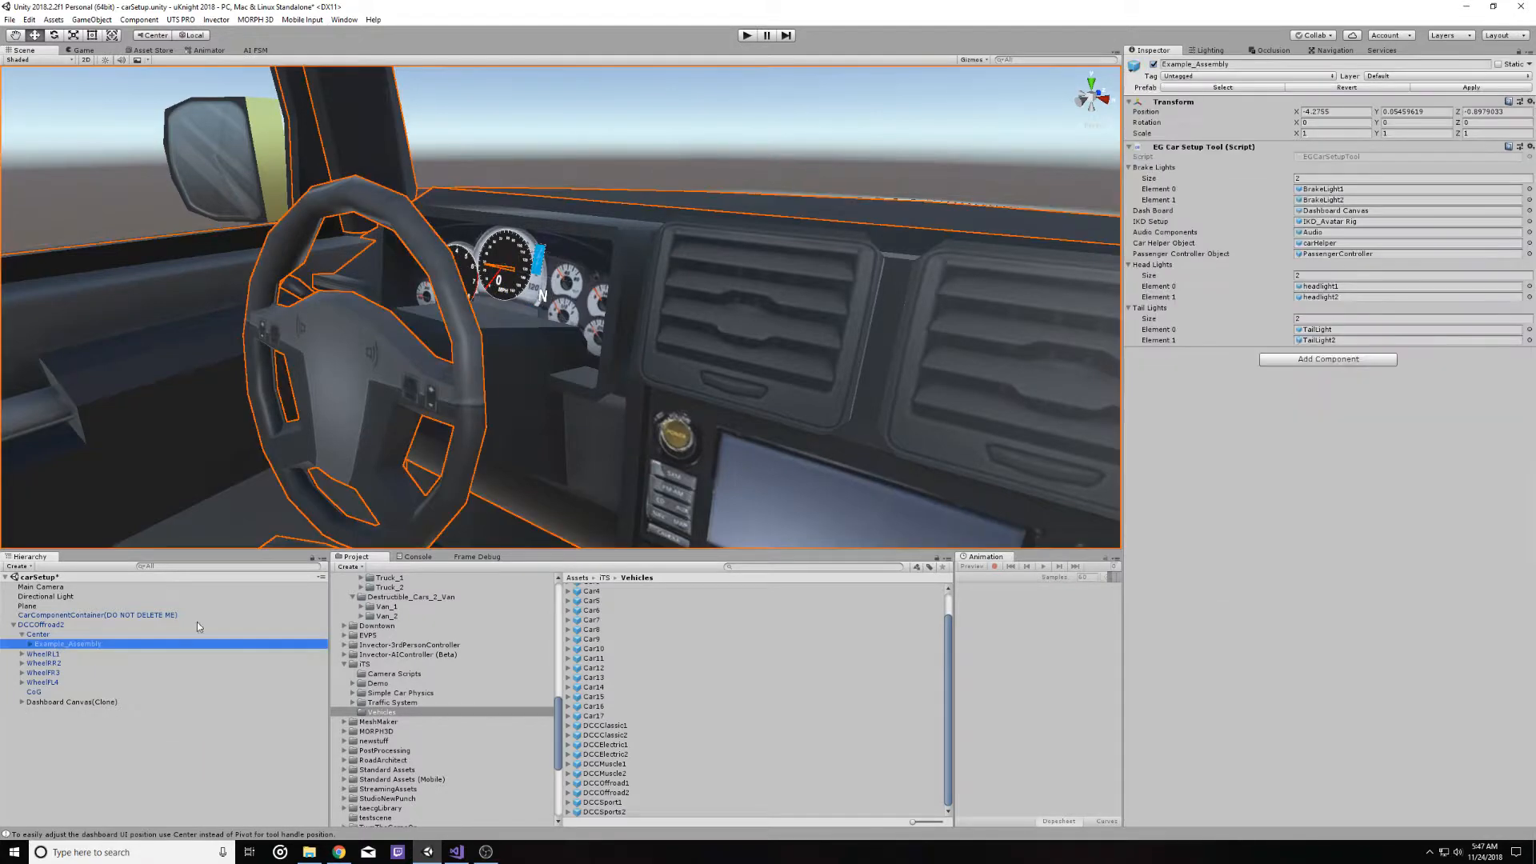
left_click(1530, 148)
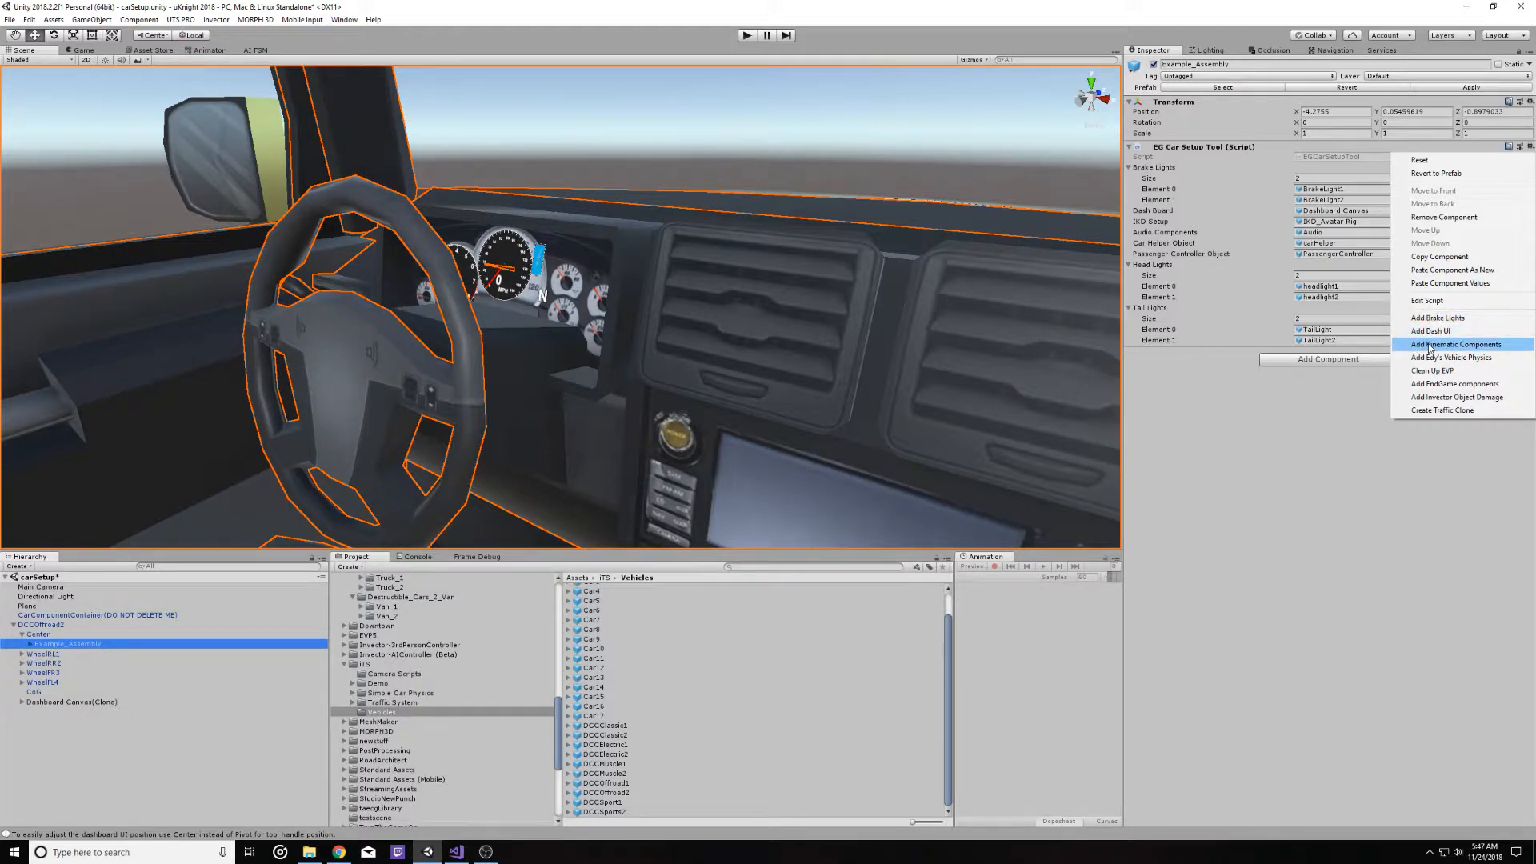
left_click(1430, 346)
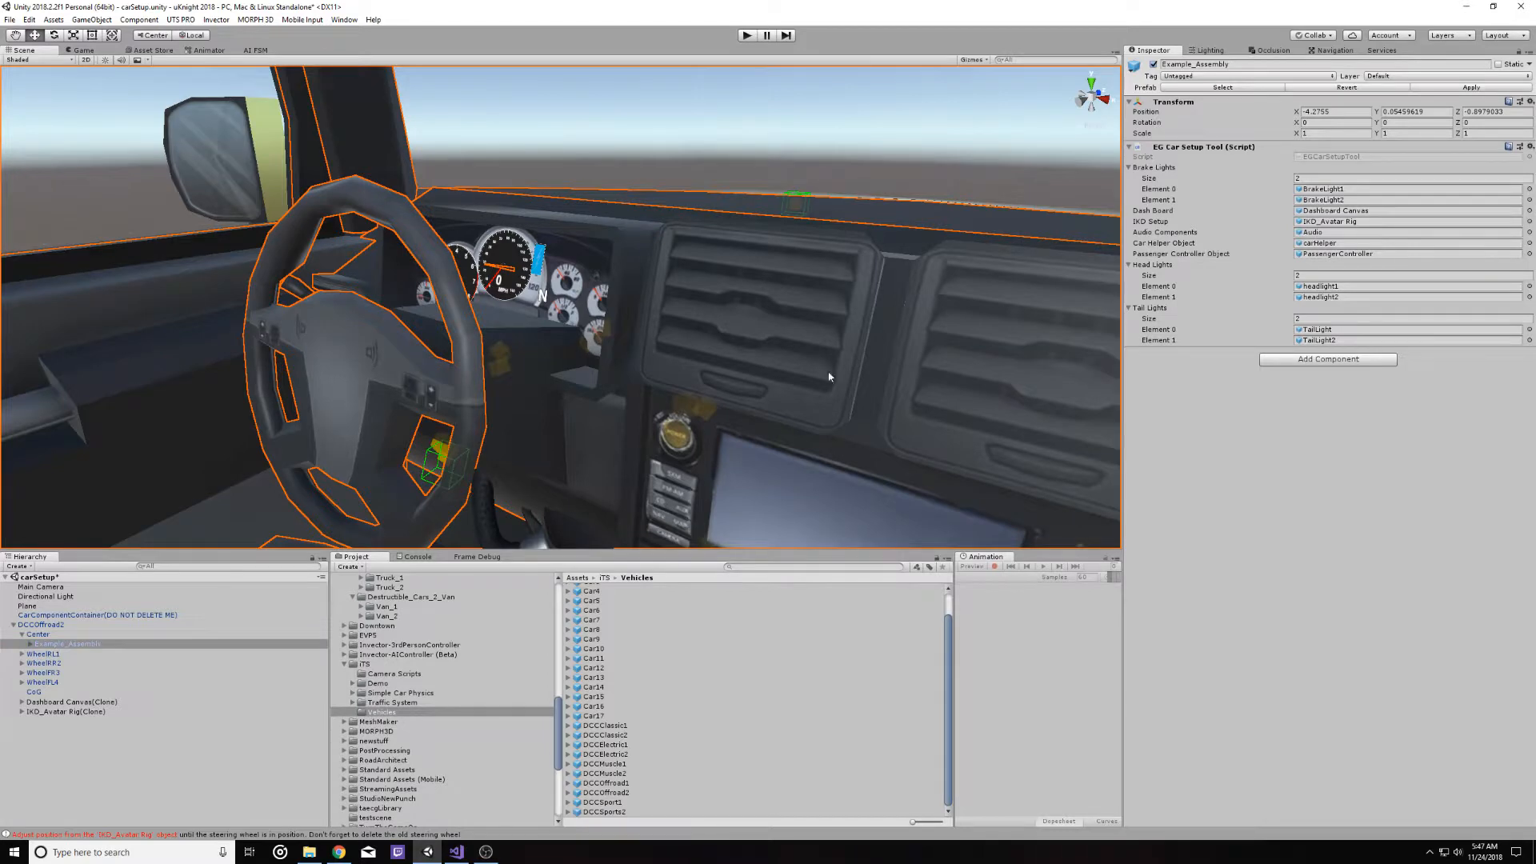
Locate IKD_Avatar Rig(Clone) and examine where its steering wheel and IK targets sit inside the cabin
middle_click_drag(787, 311, 888, 419)
right_click_drag(756, 432, 1037, 439)
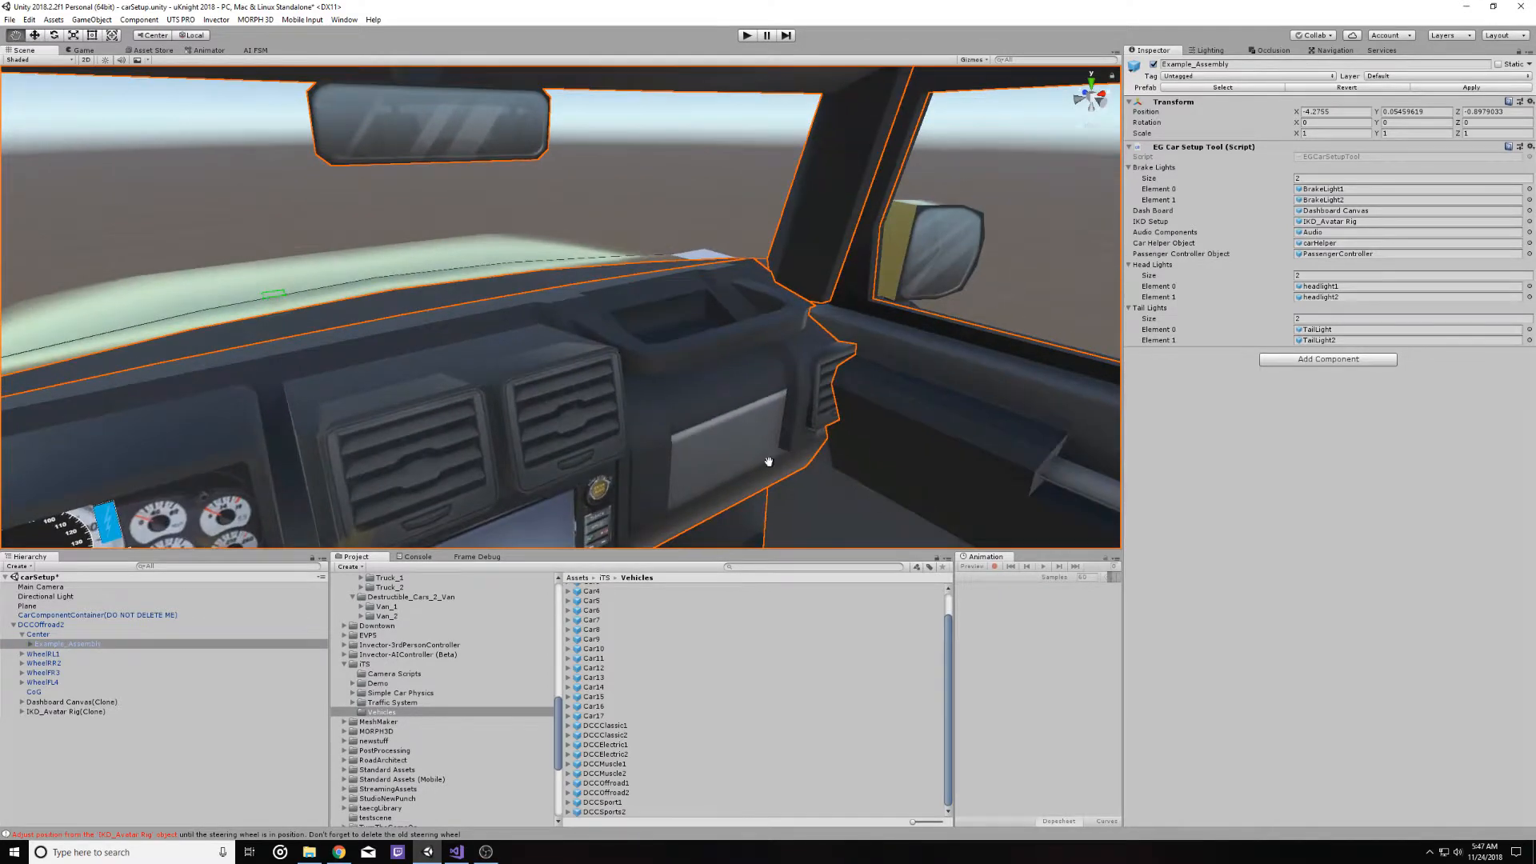
middle_click_drag(768, 459, 1050, 206)
scroll(856, 359, "down", 4)
middle_click_drag(855, 362, 858, 298)
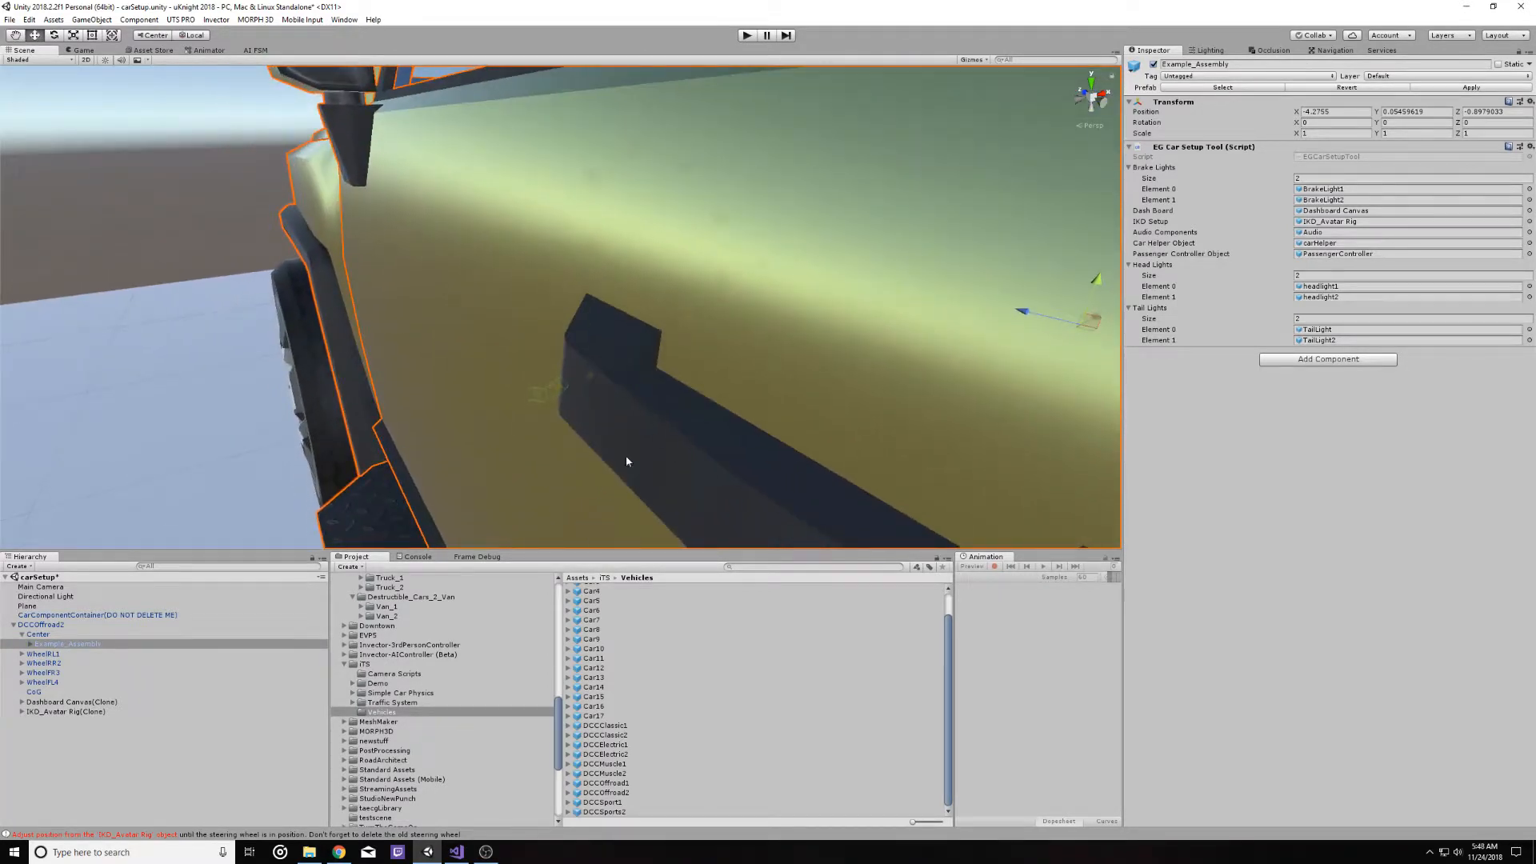
left_click(59, 712)
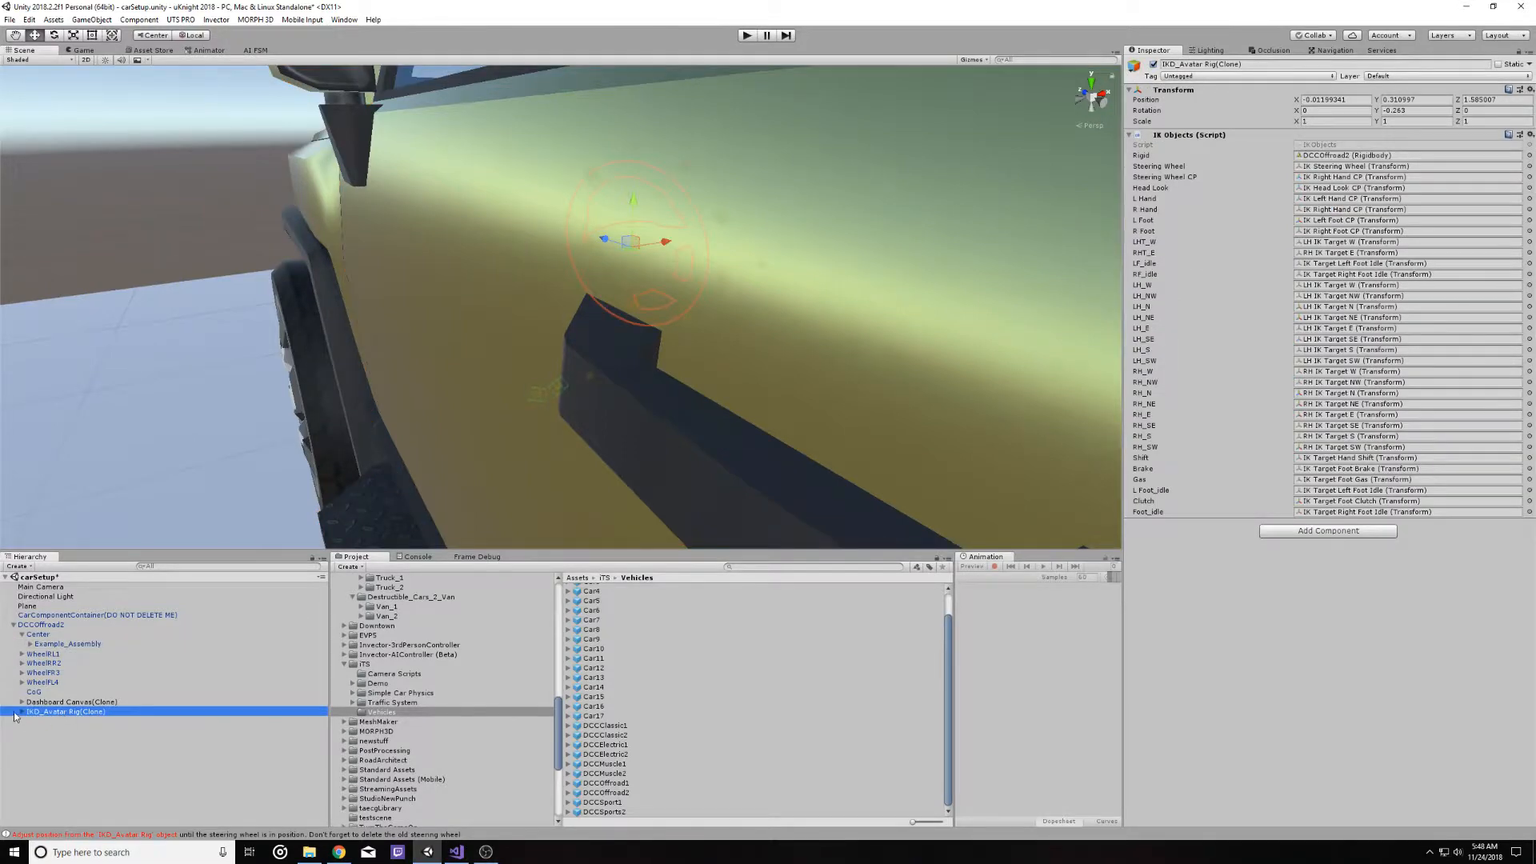
key("f")
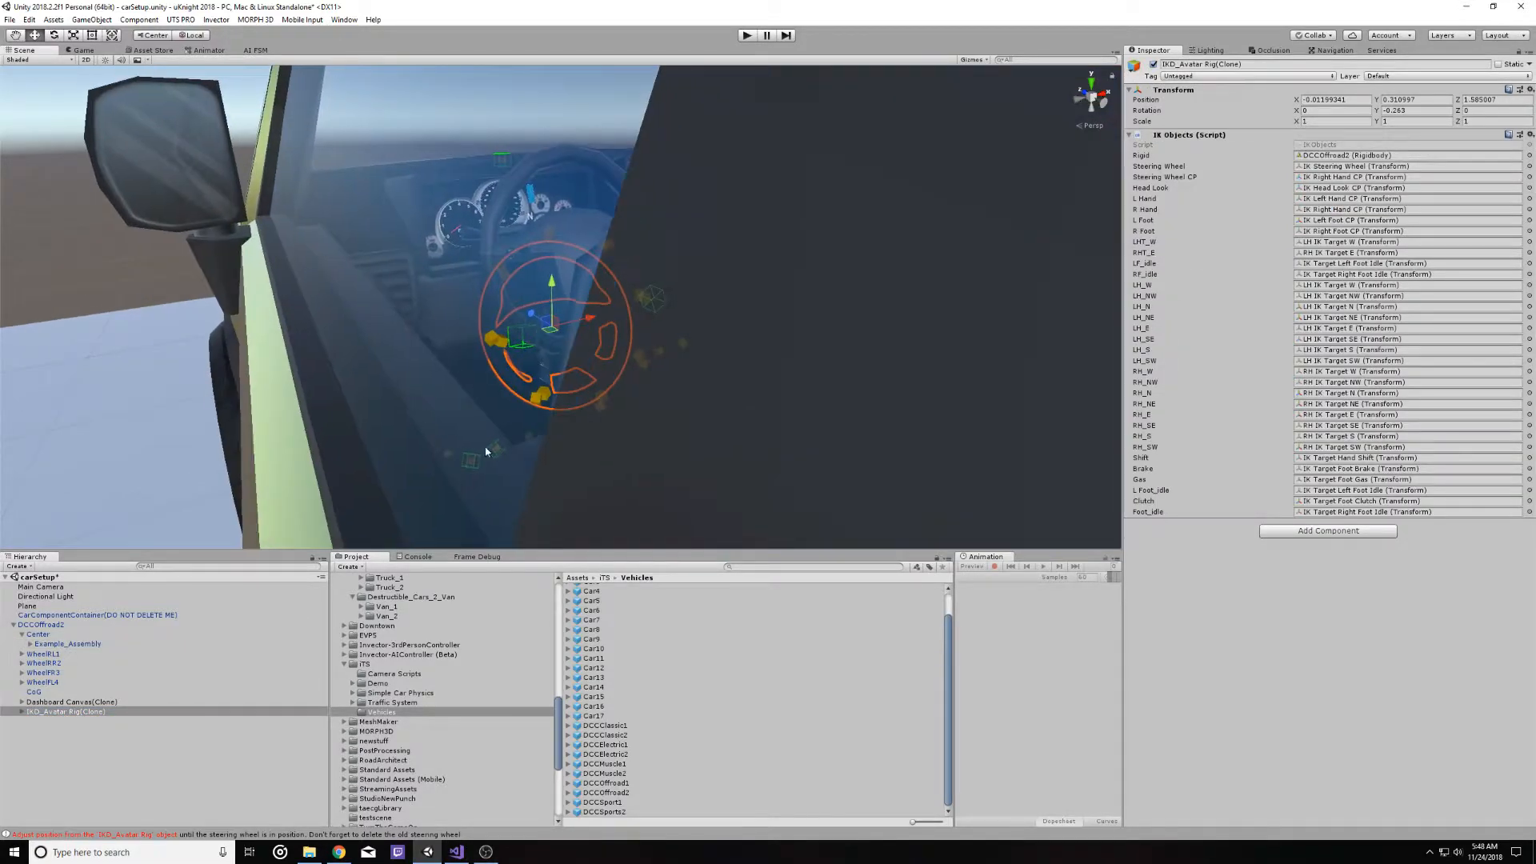
scroll(485, 452, "up", 5)
middle_click_drag(469, 514, 516, 458)
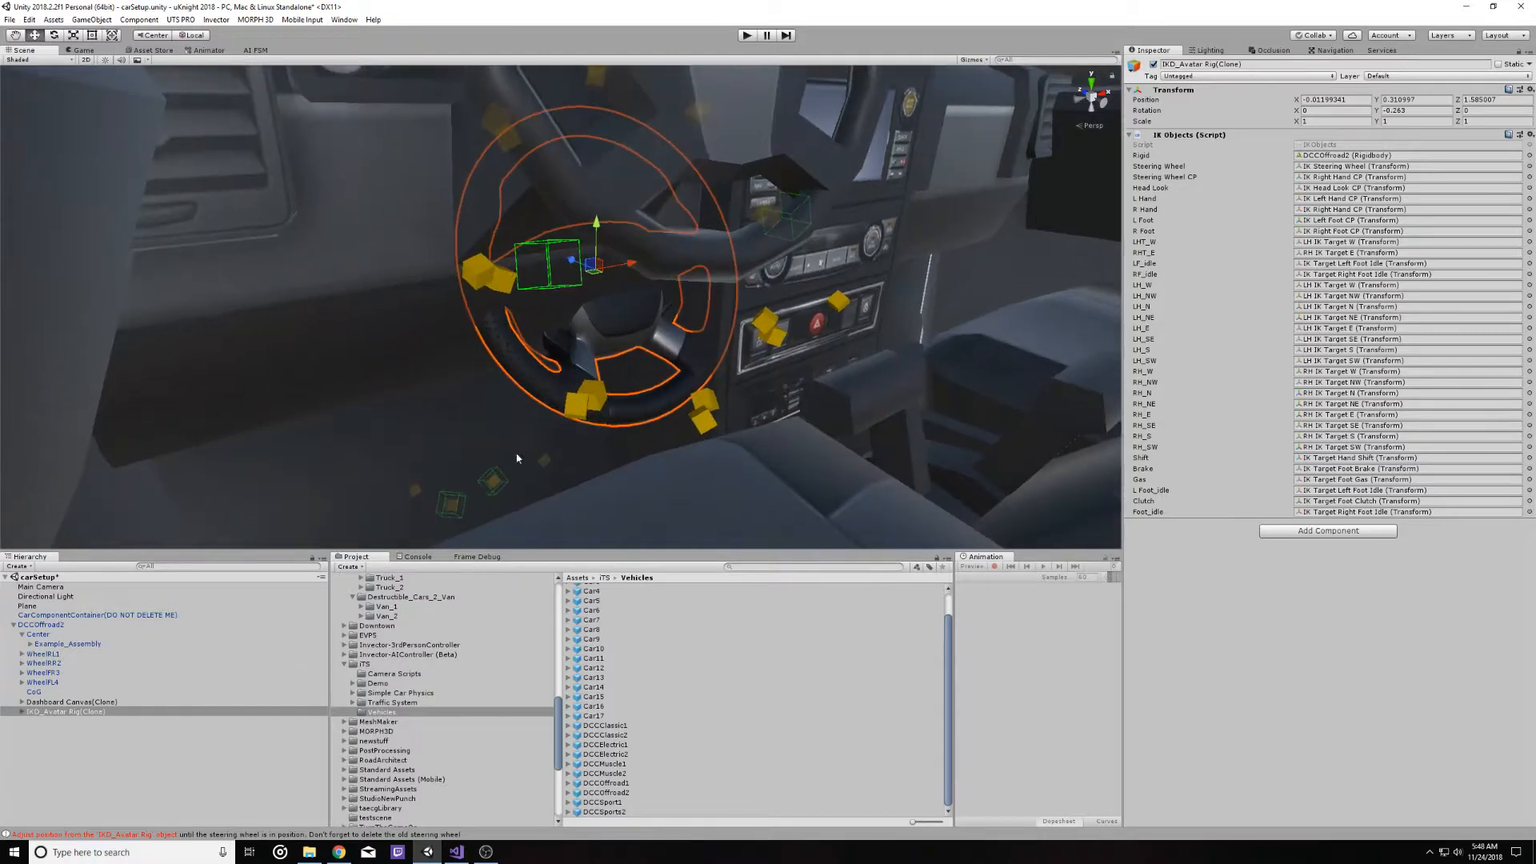
Try to shift only the IK Steering Wheel of the avatar rig sideways, and undo the move
left_click(22, 712)
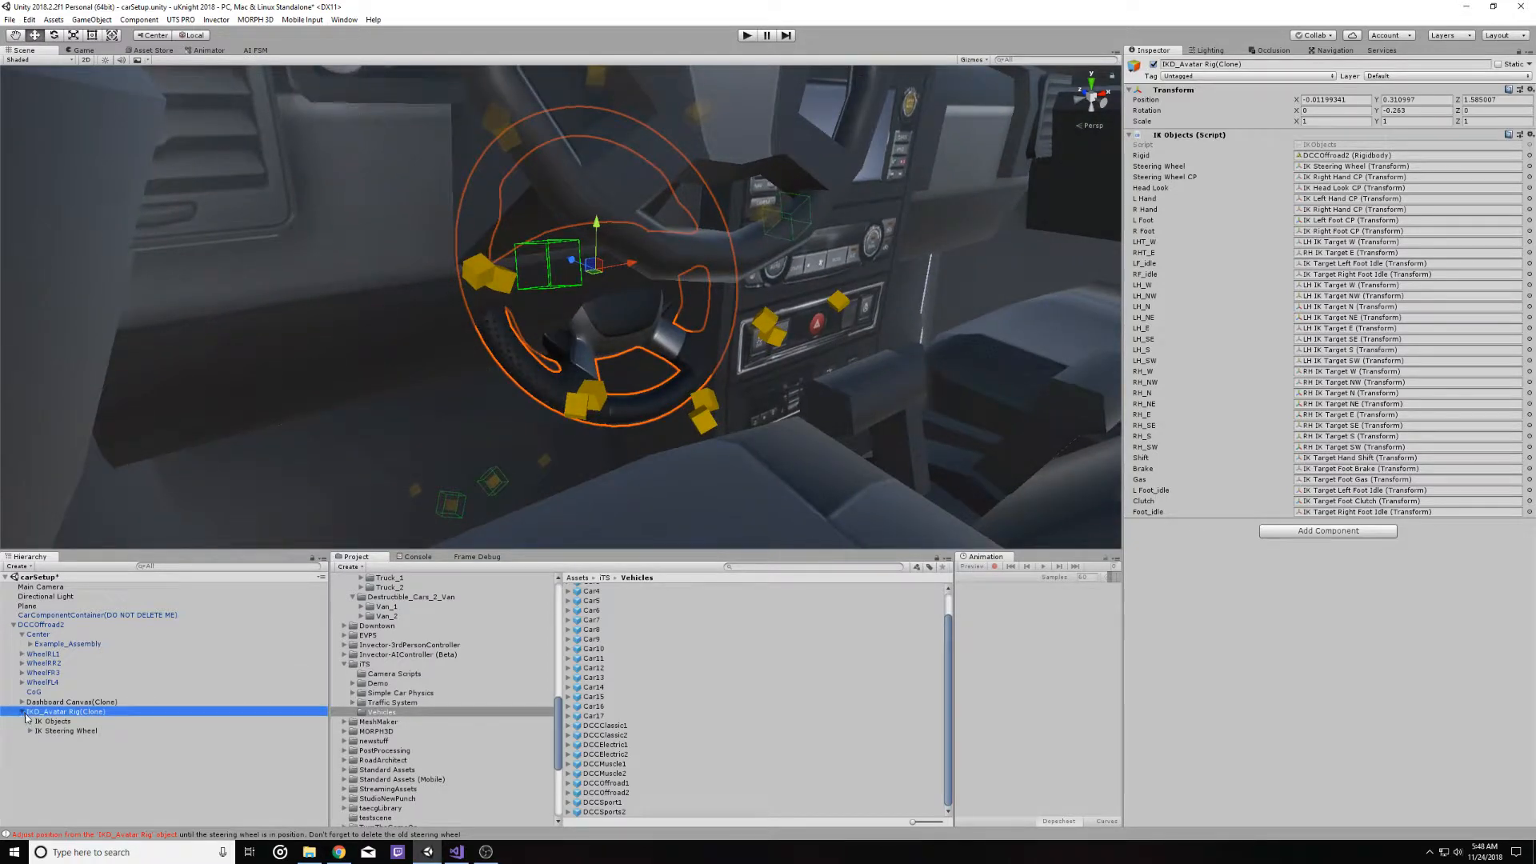
left_click(46, 731)
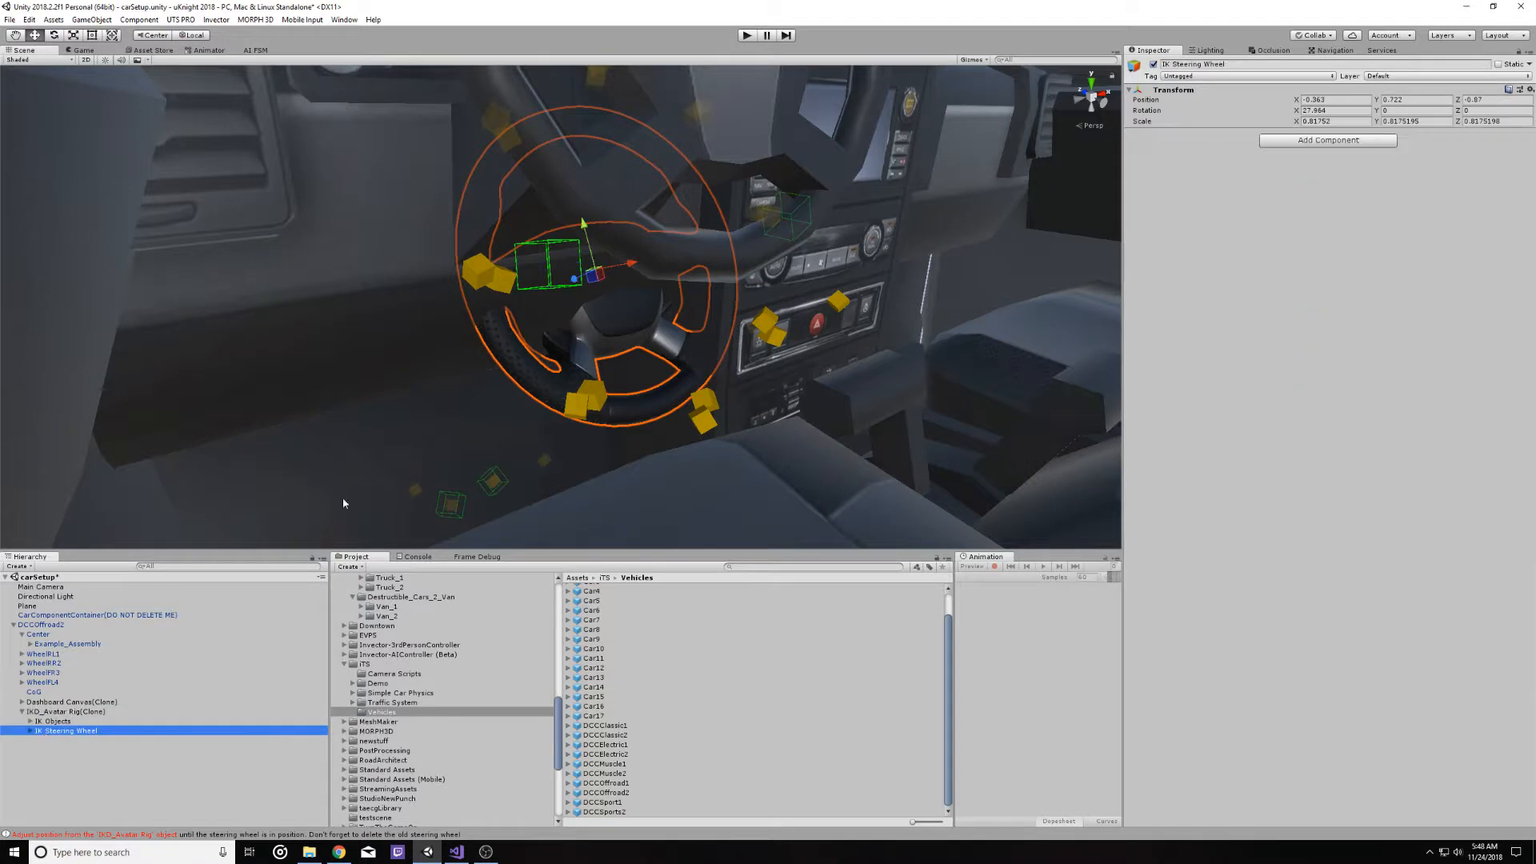
left_click_drag(629, 265, 649, 292)
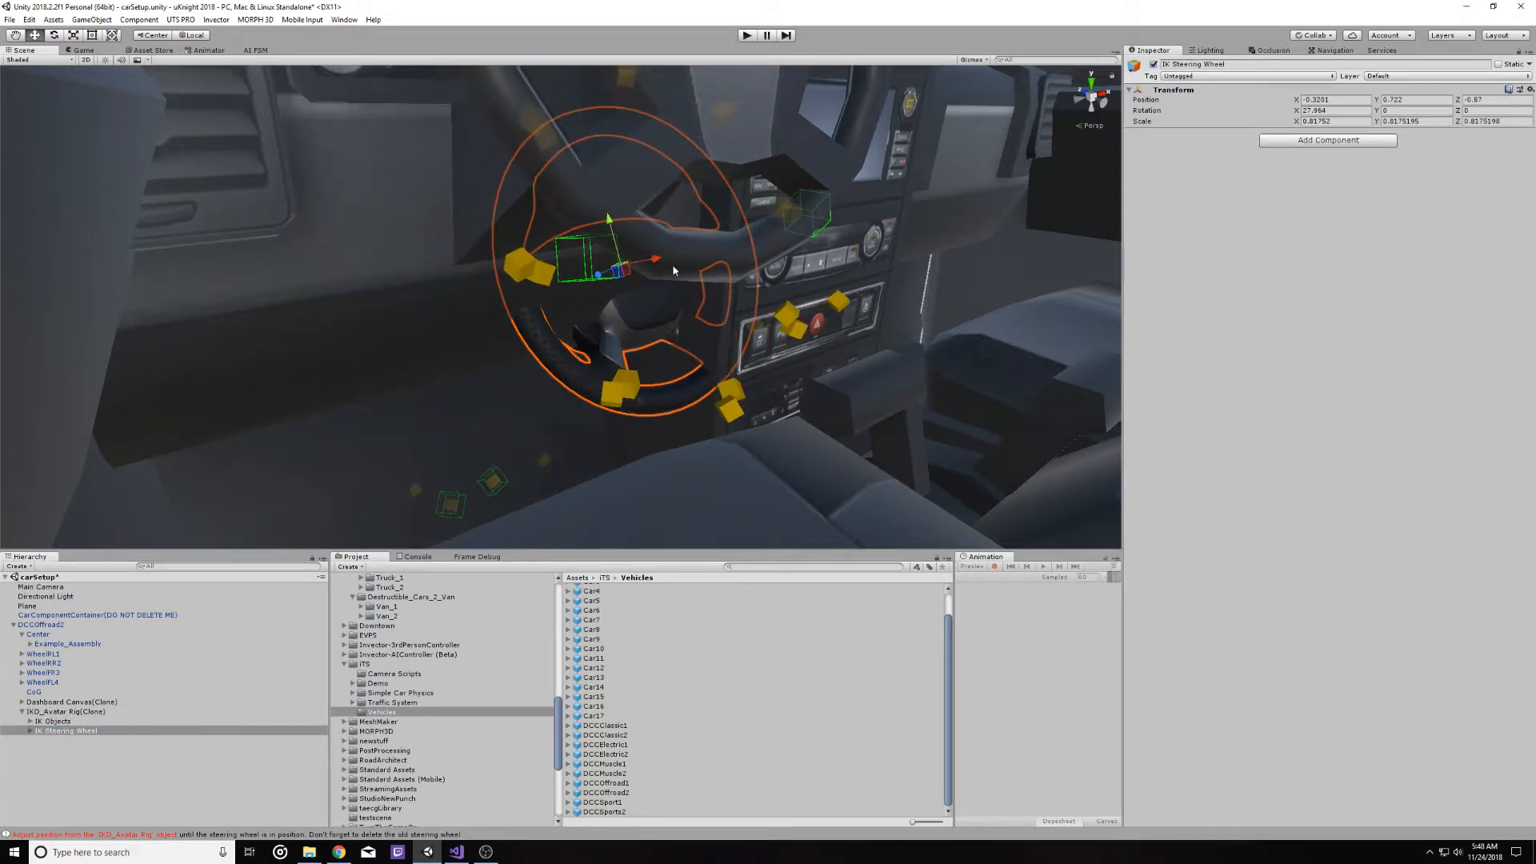
key("ctrl+z")
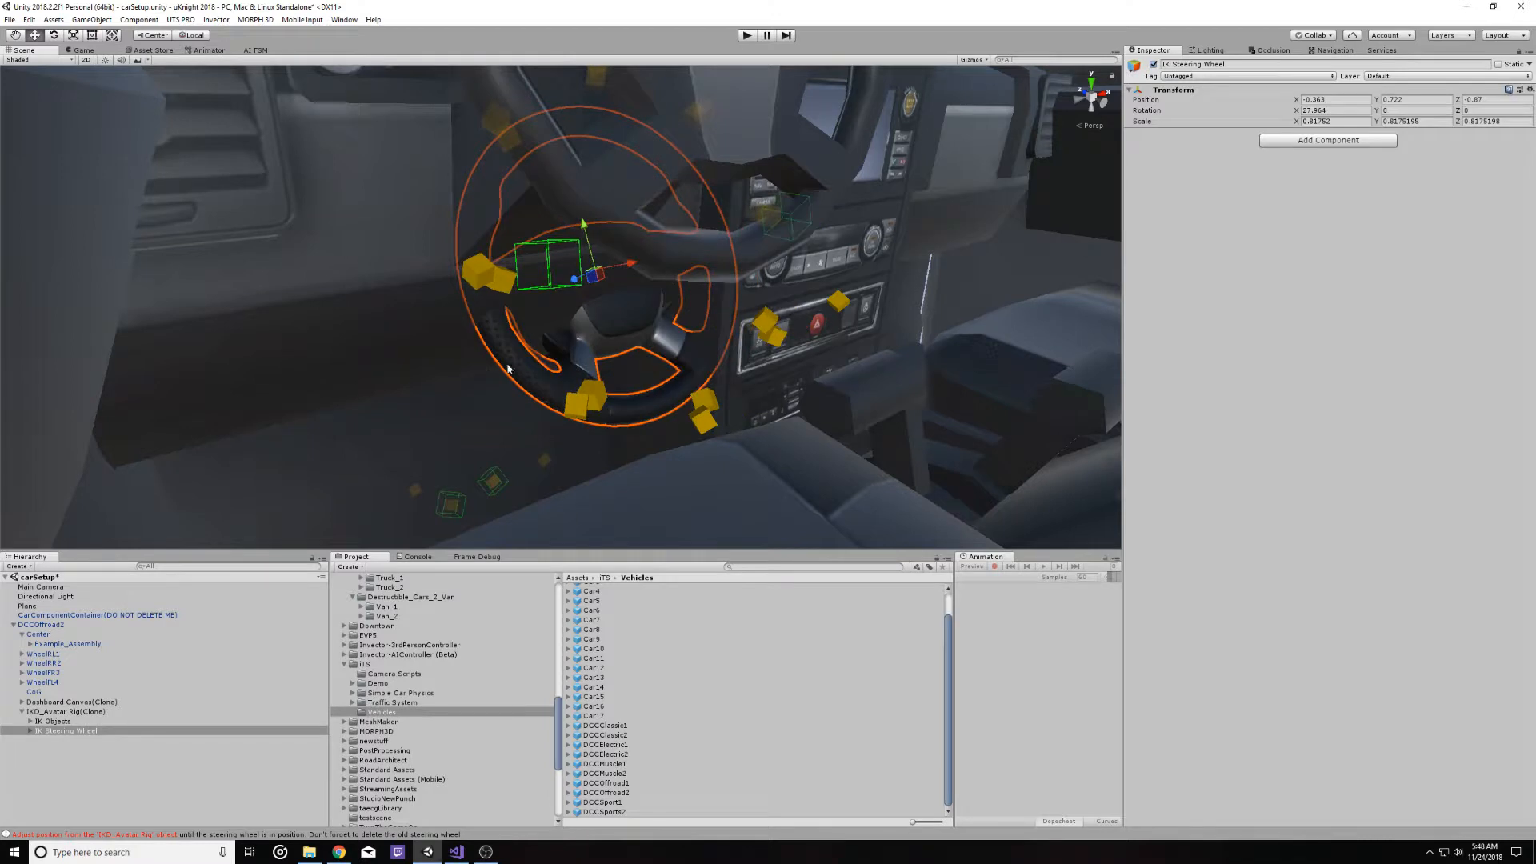
Shift the whole IKD_Avatar Rig(Clone) sideways and up toward the driver's steering wheel, to about X -0.147 and Y 0.536
left_click(68, 712)
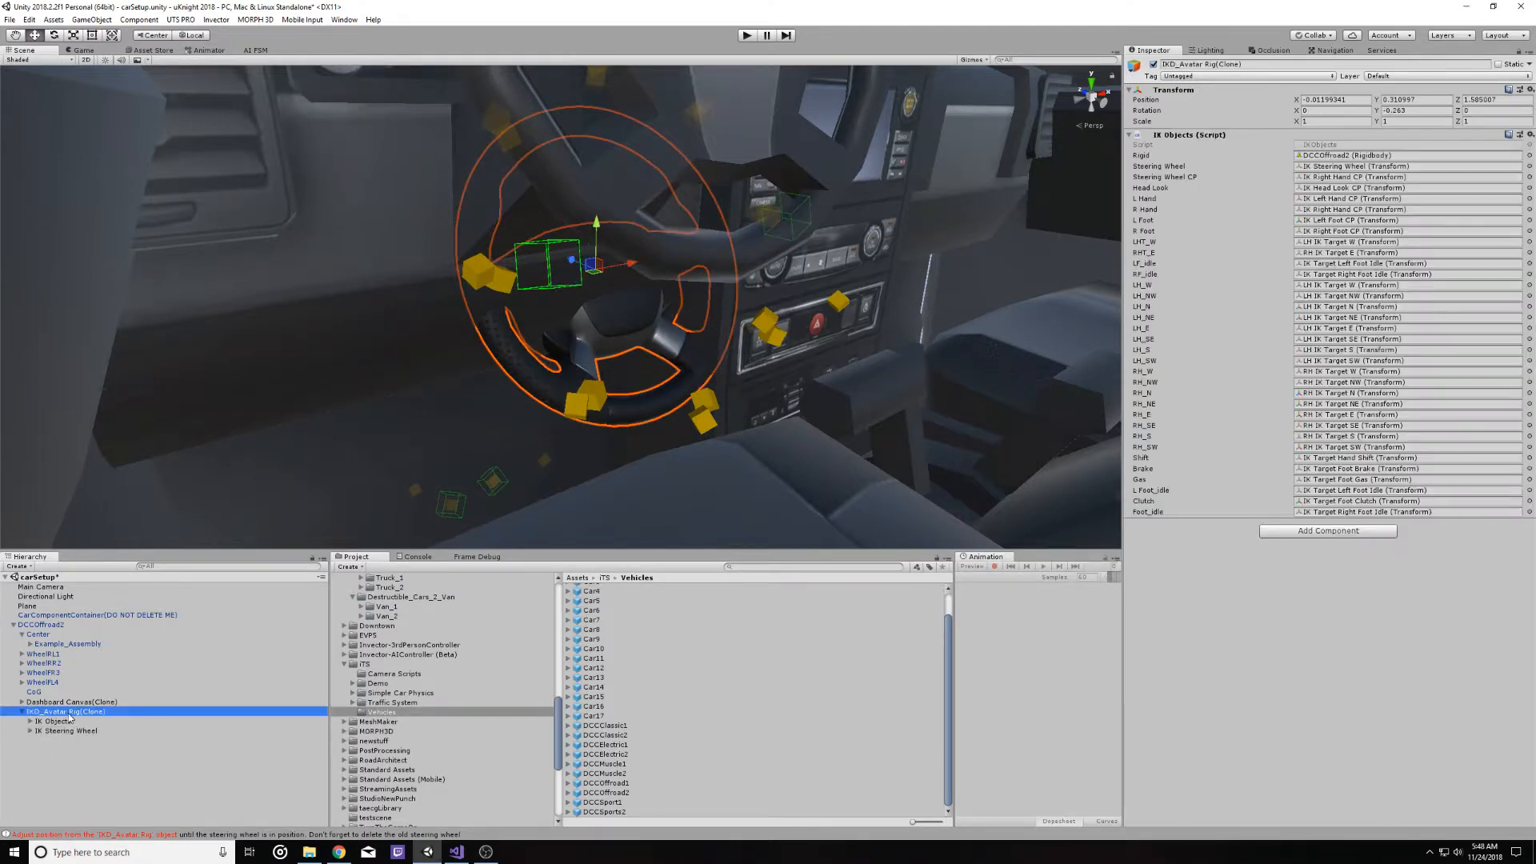
middle_click_drag(704, 215, 456, 369)
right_click_drag(712, 396, 473, 408)
middle_click_drag(556, 418, 443, 349)
left_click(148, 36)
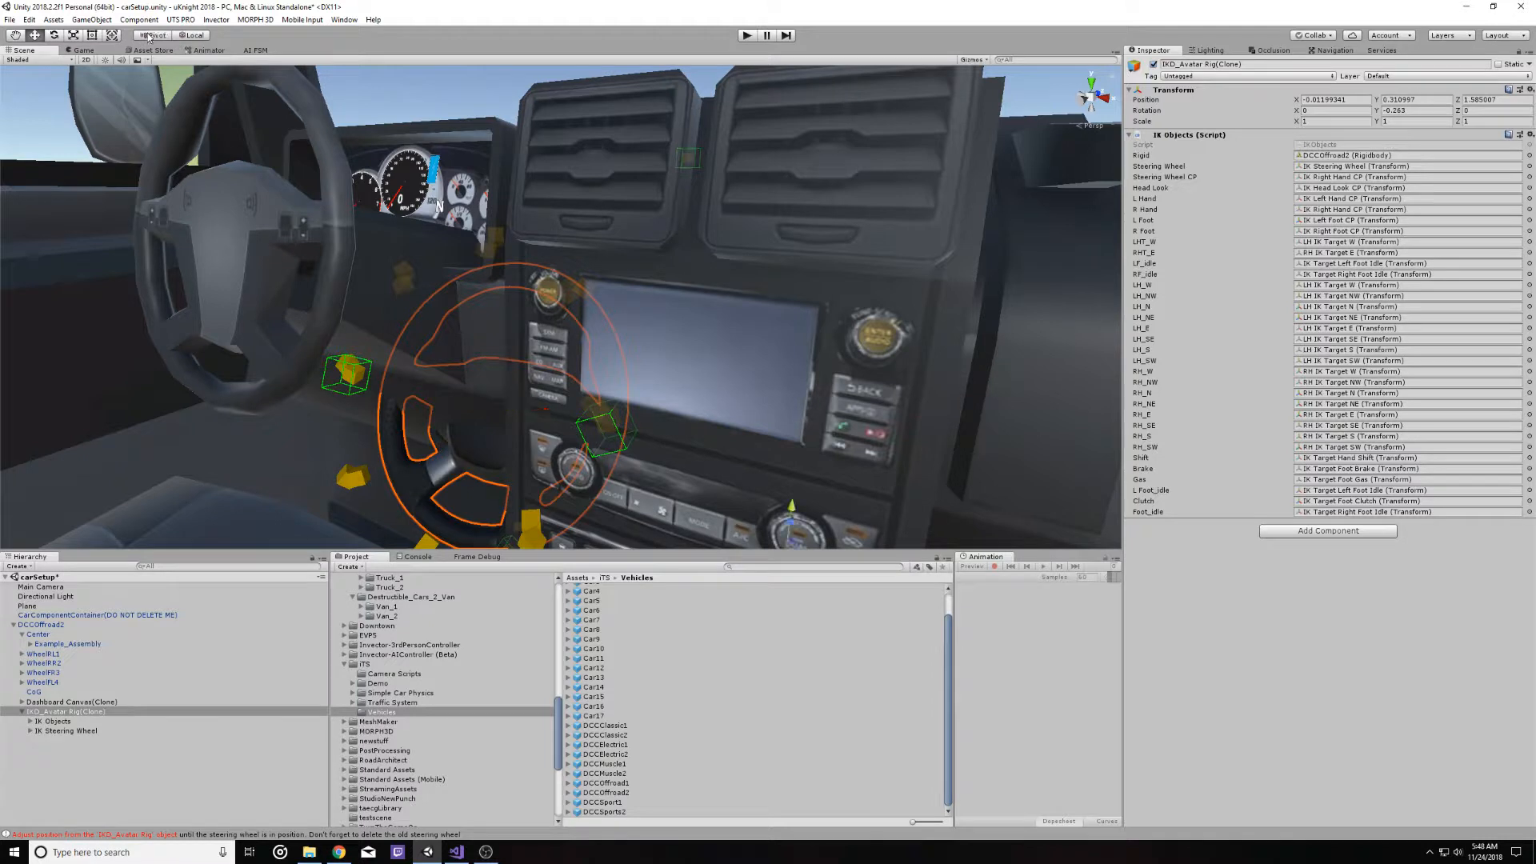
left_click(150, 36)
left_click_drag(552, 412, 464, 394)
key("a")
right_click_drag(480, 395, 700, 392)
left_click_drag(610, 348, 624, 252)
middle_click_drag(777, 265, 662, 335)
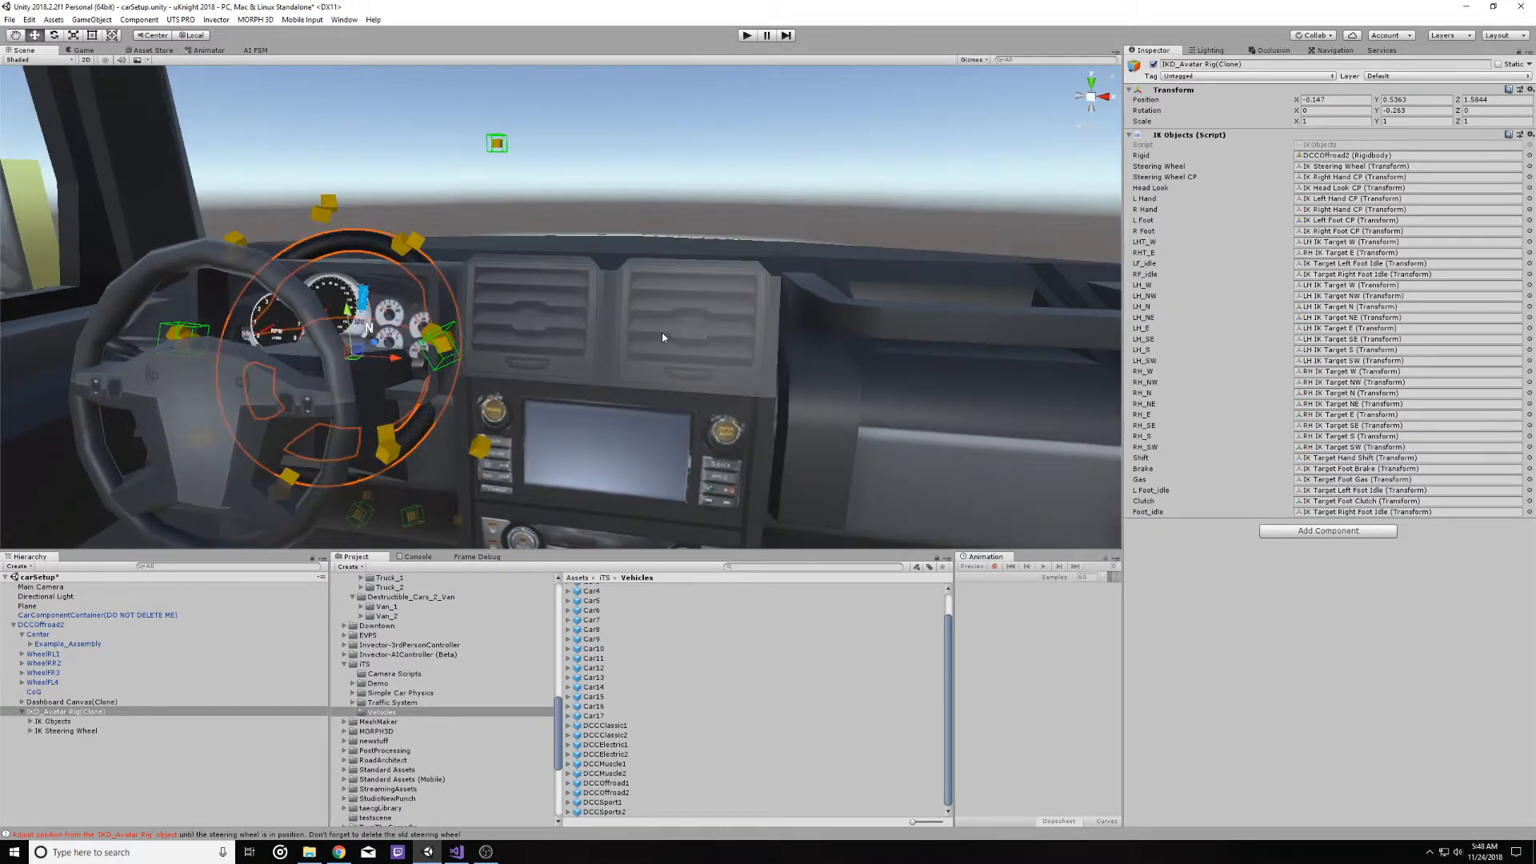
Pull the avatar rig out of the dashboard toward the driver's seat and raise it slightly, to about Y 0.58 and Z 1.368
right_click_drag(663, 335, 576, 336)
middle_click_drag(576, 336, 436, 321)
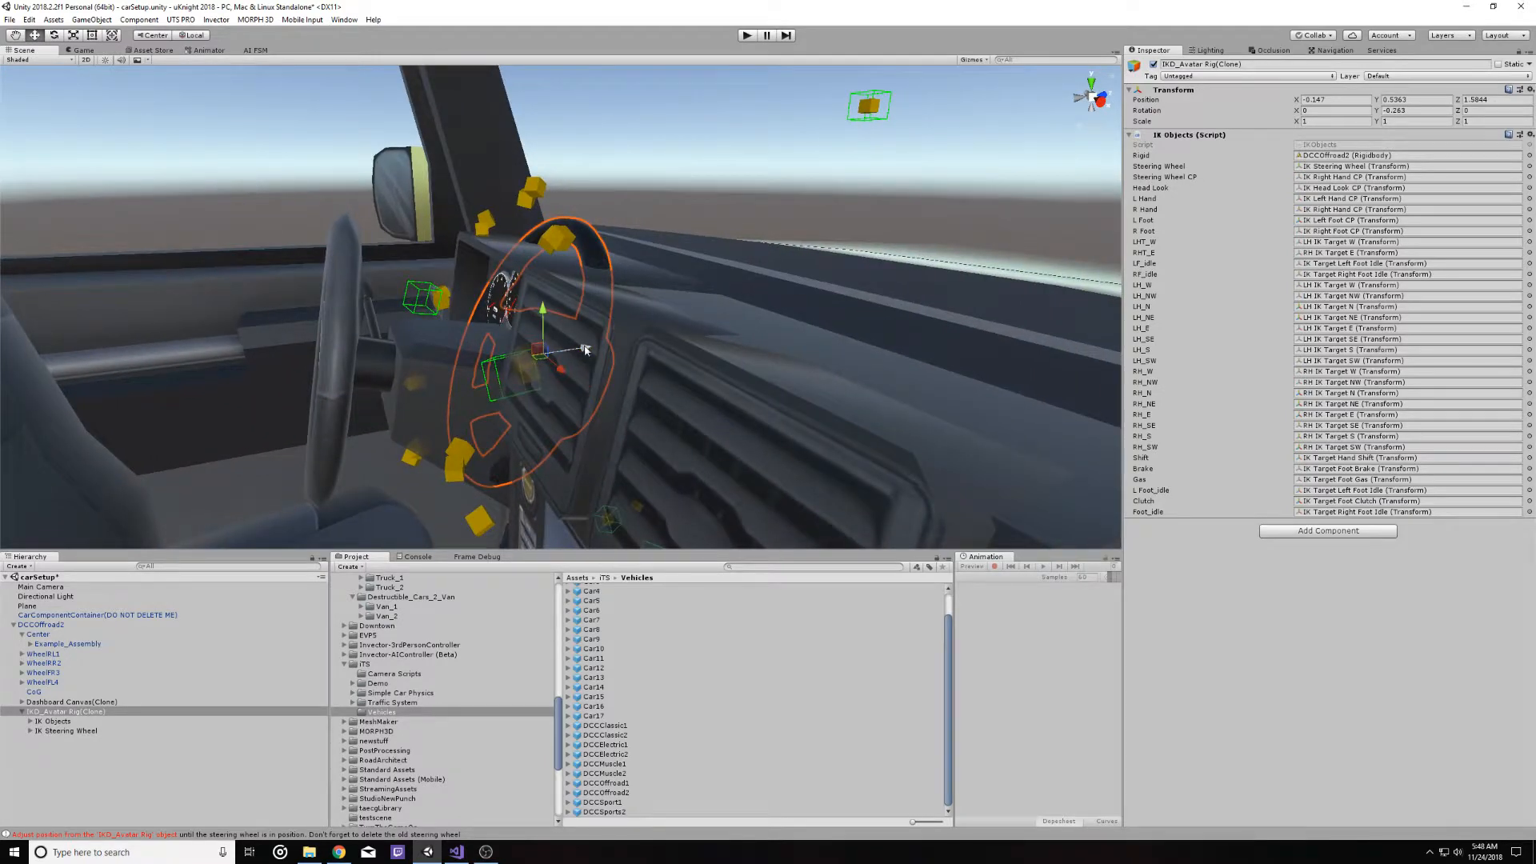
left_click_drag(585, 350, 487, 352)
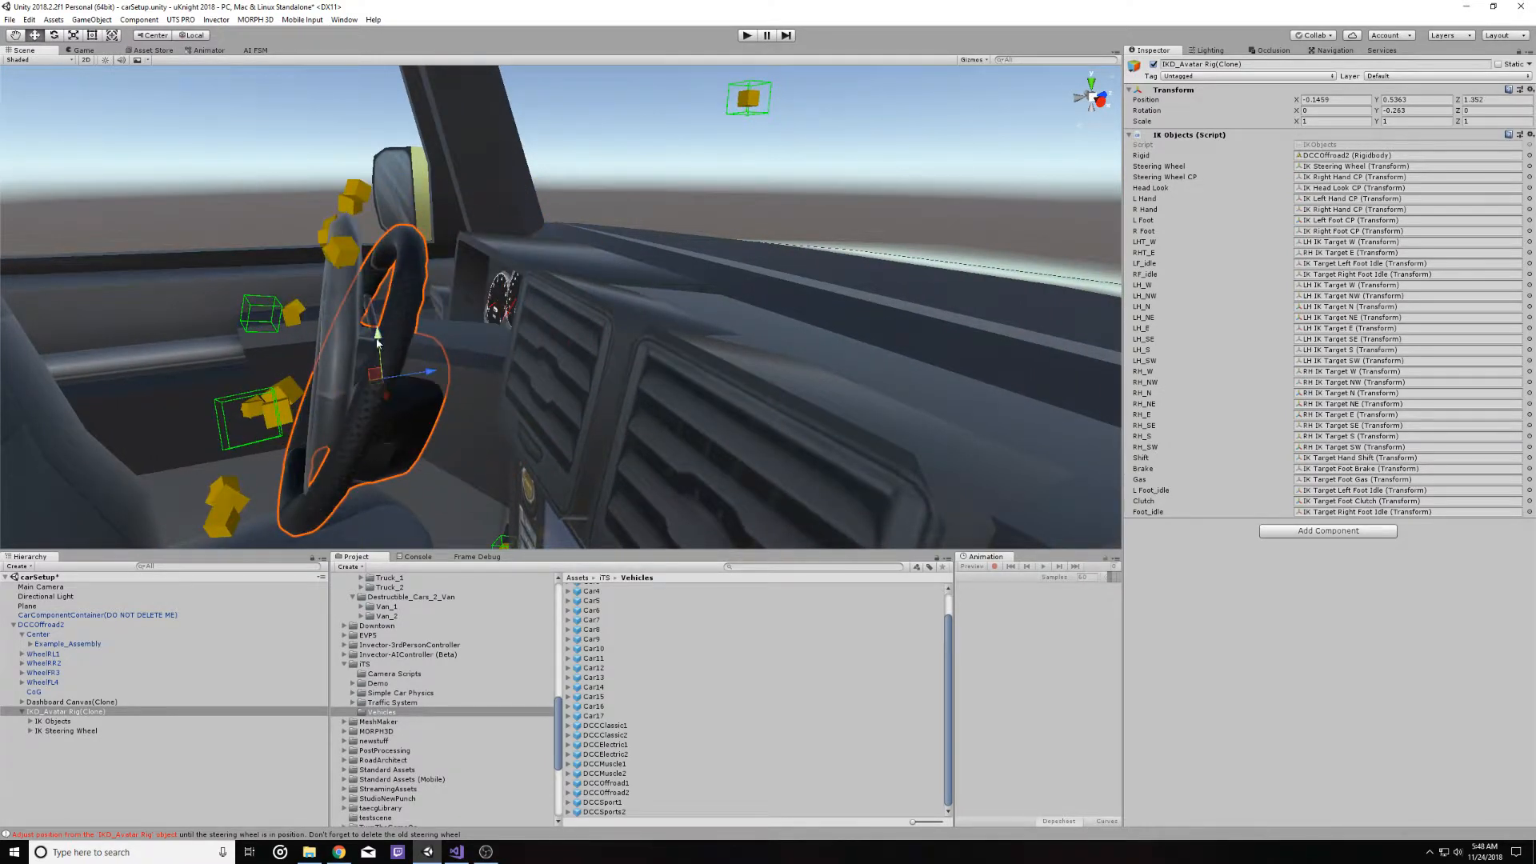
left_click_drag(378, 342, 652, 414)
middle_click_drag(651, 414, 787, 422)
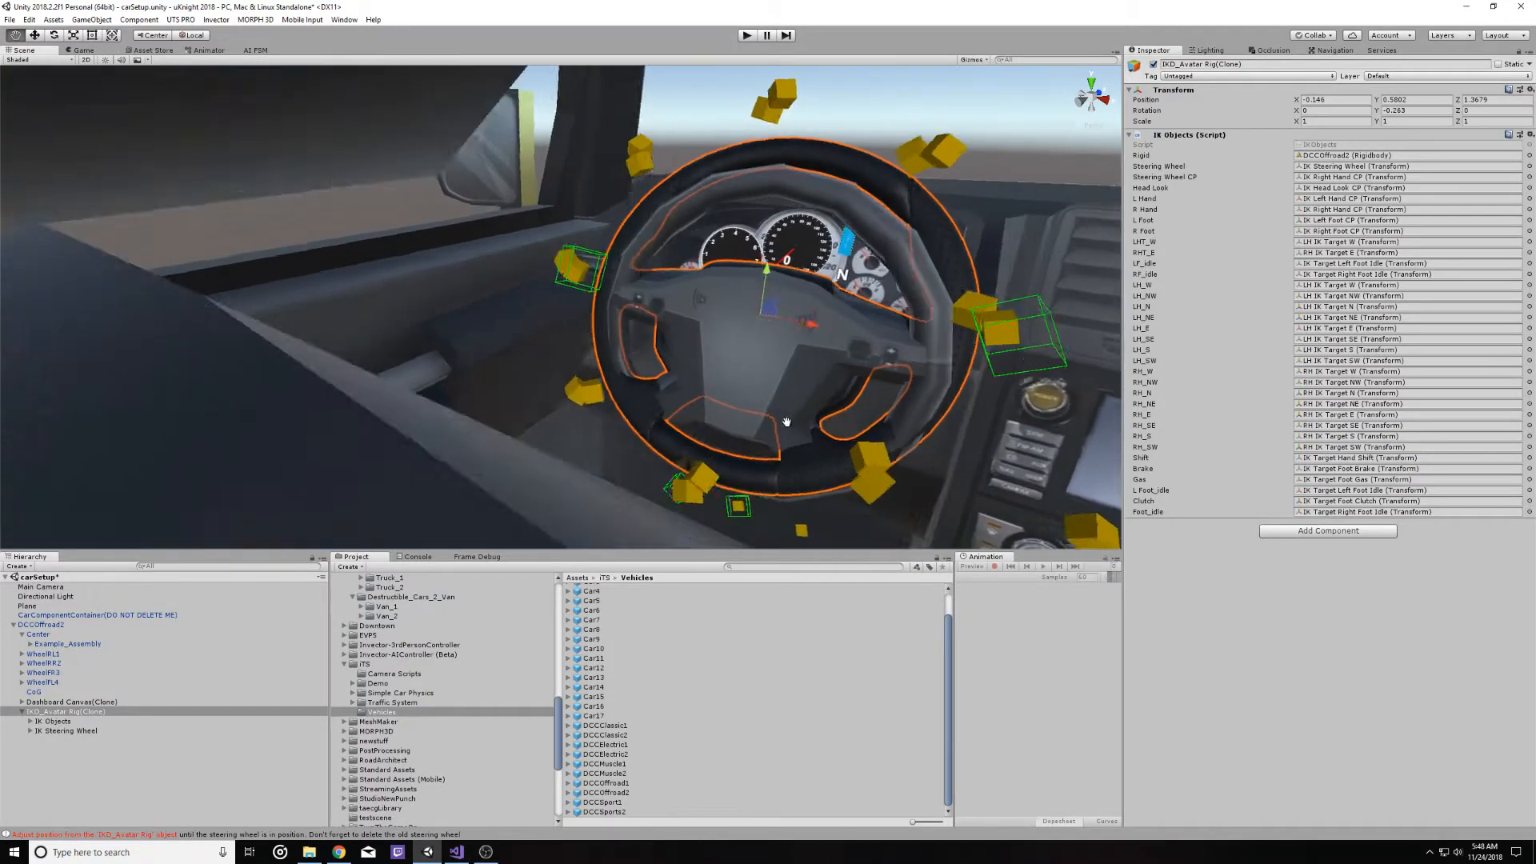
Examine from several angles how the IK steering wheel lines up with the car's original steering wheel
right_click_drag(787, 422, 1055, 440)
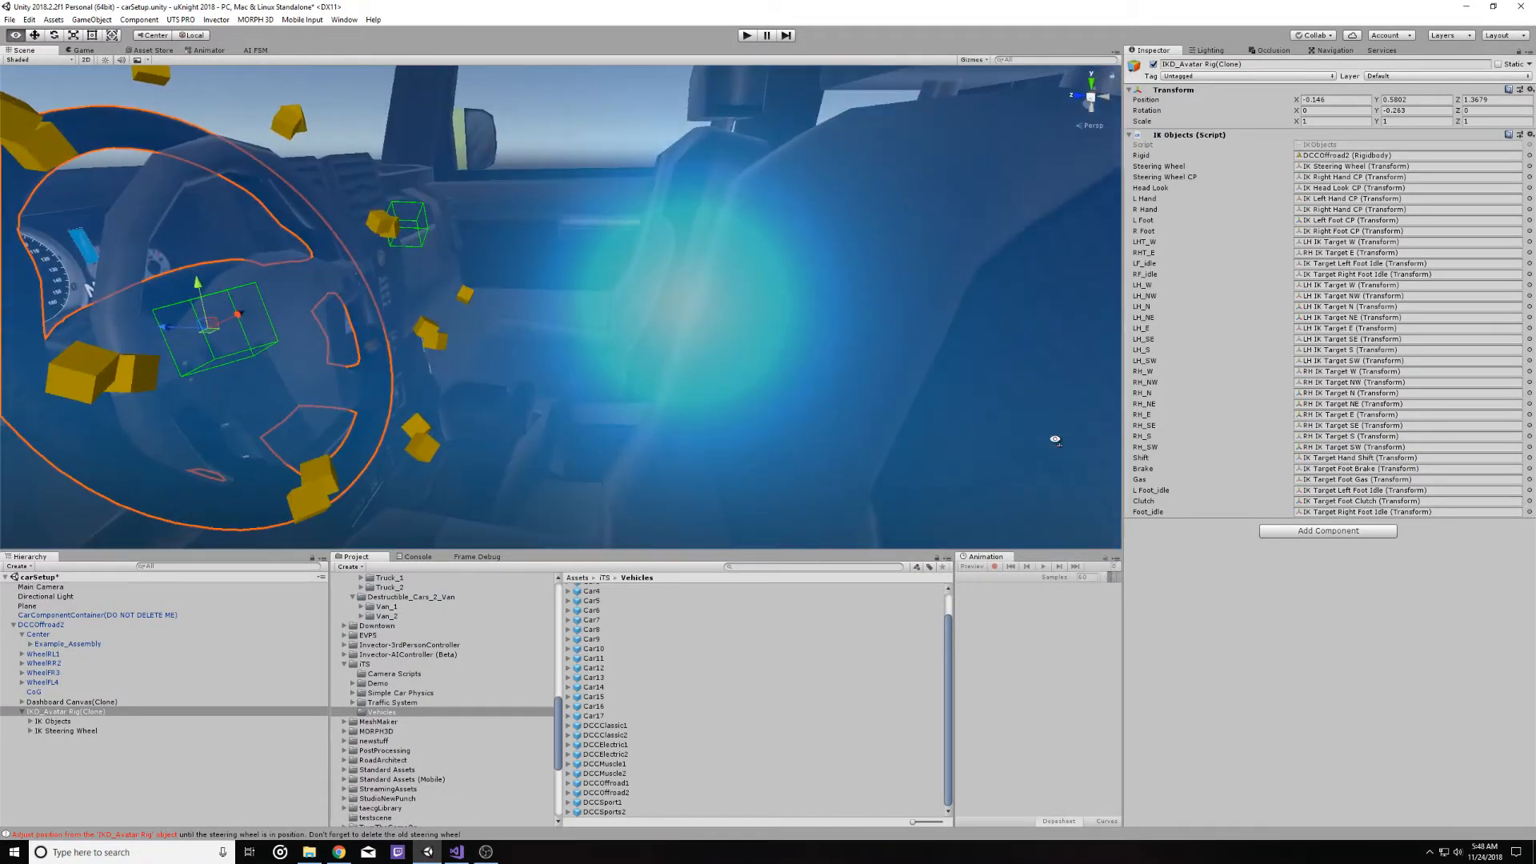
middle_click_drag(720, 437, 962, 464)
scroll(962, 464, "up", 4)
scroll(962, 464, "down", 2)
right_click_drag(961, 464, 1006, 461)
middle_click_drag(1006, 461, 660, 443)
scroll(856, 430, "down", 3)
right_click_drag(659, 443, 534, 387)
middle_click_drag(534, 387, 496, 333)
scroll(478, 365, "up", 3)
scroll(477, 369, "up", 4)
right_click_drag(497, 333, 551, 336)
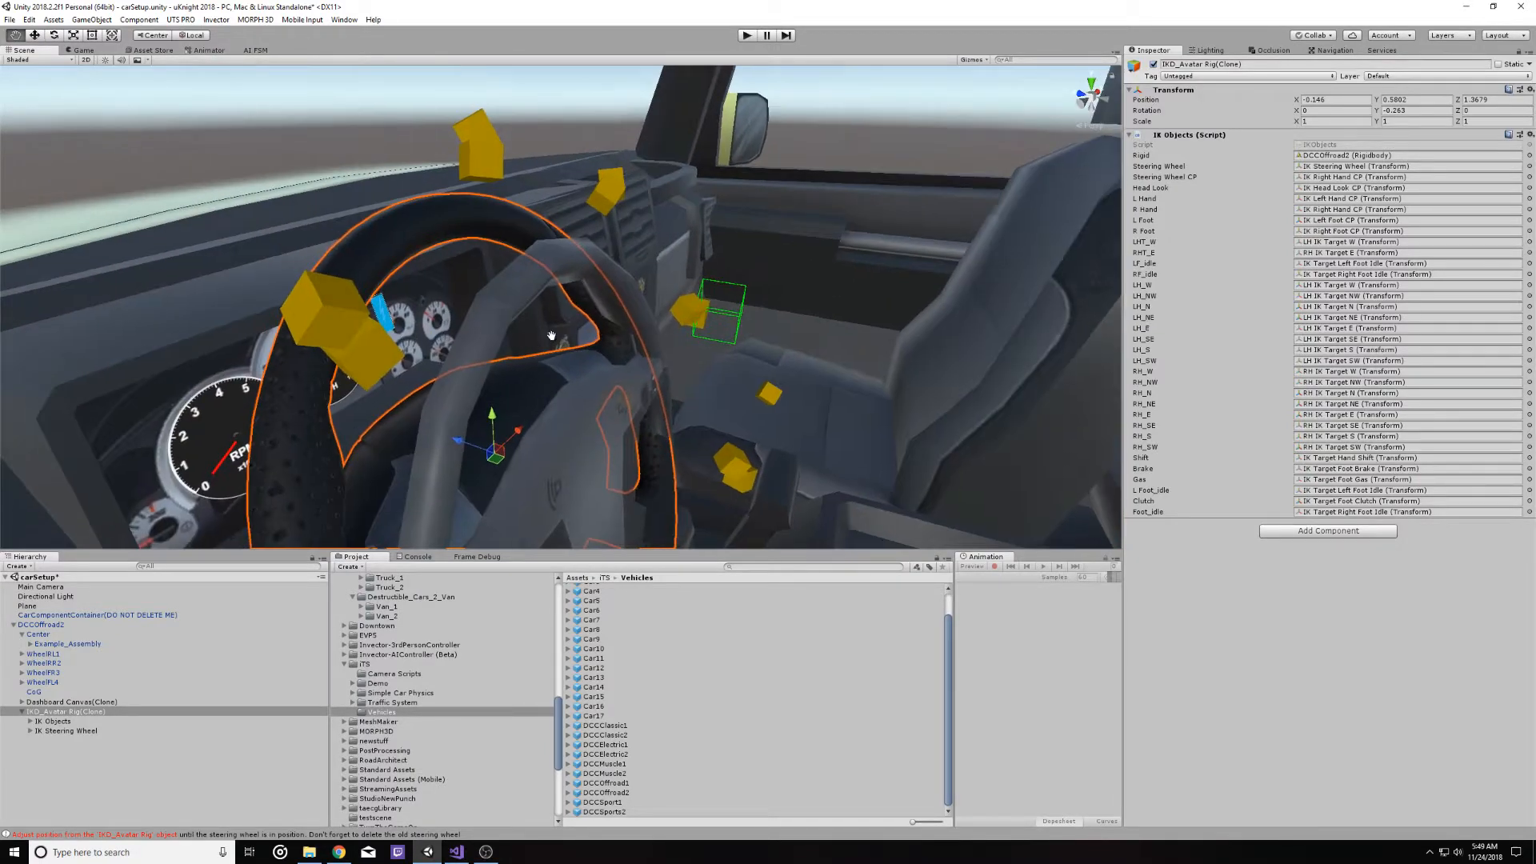
Examine where the foot and hand shift IK targets sit relative to the footwell, center console and gear lever
middle_click_drag(551, 335, 499, 339)
right_click_drag(500, 339, 688, 374)
middle_click_drag(688, 373, 546, 388)
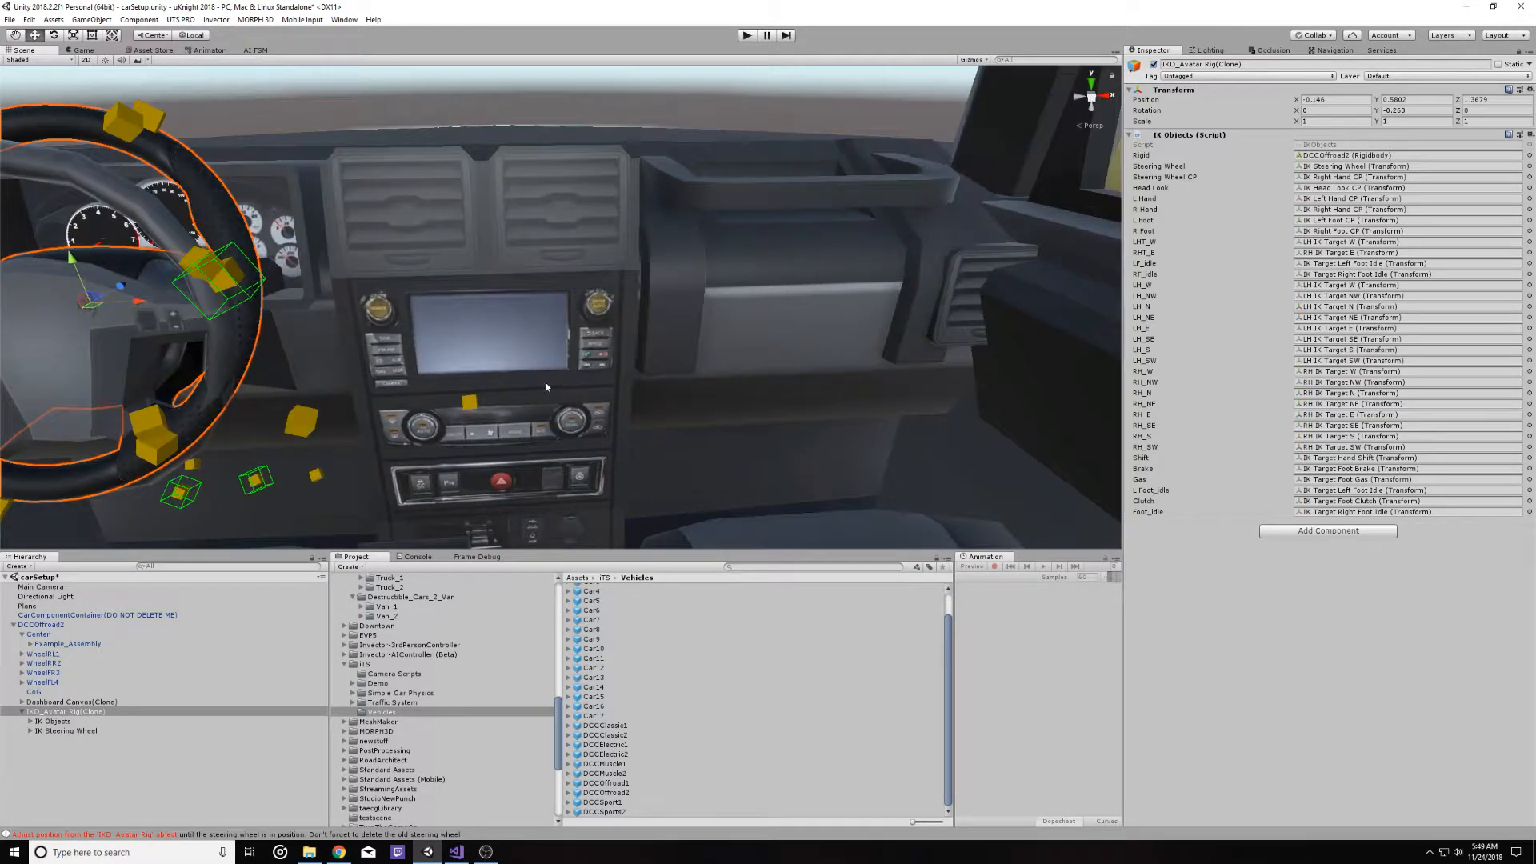
right_click_drag(545, 387, 464, 412)
middle_click_drag(464, 412, 284, 277)
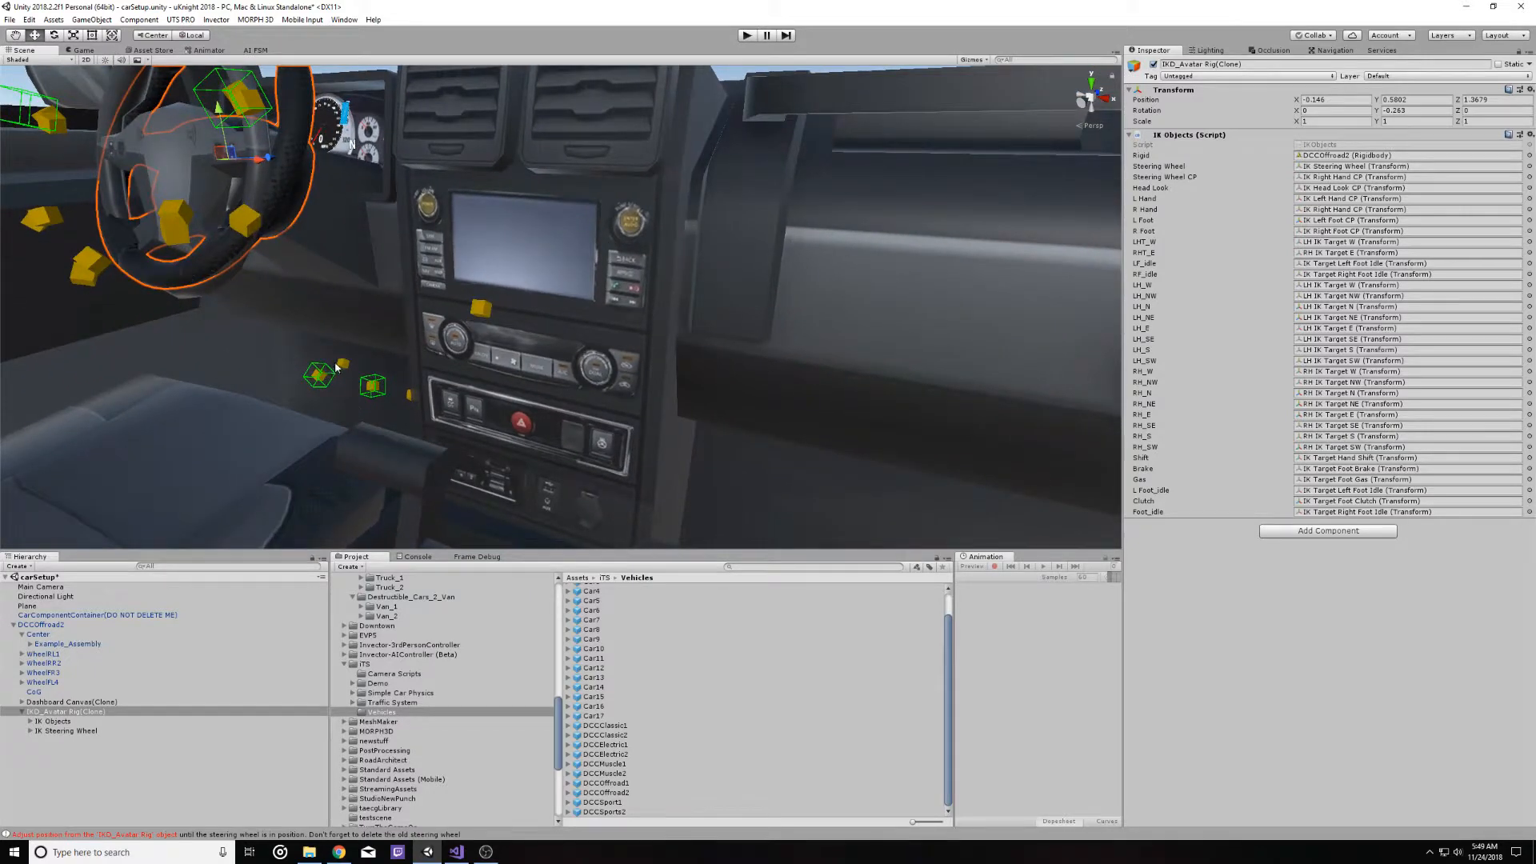
middle_click_drag(328, 332, 401, 452)
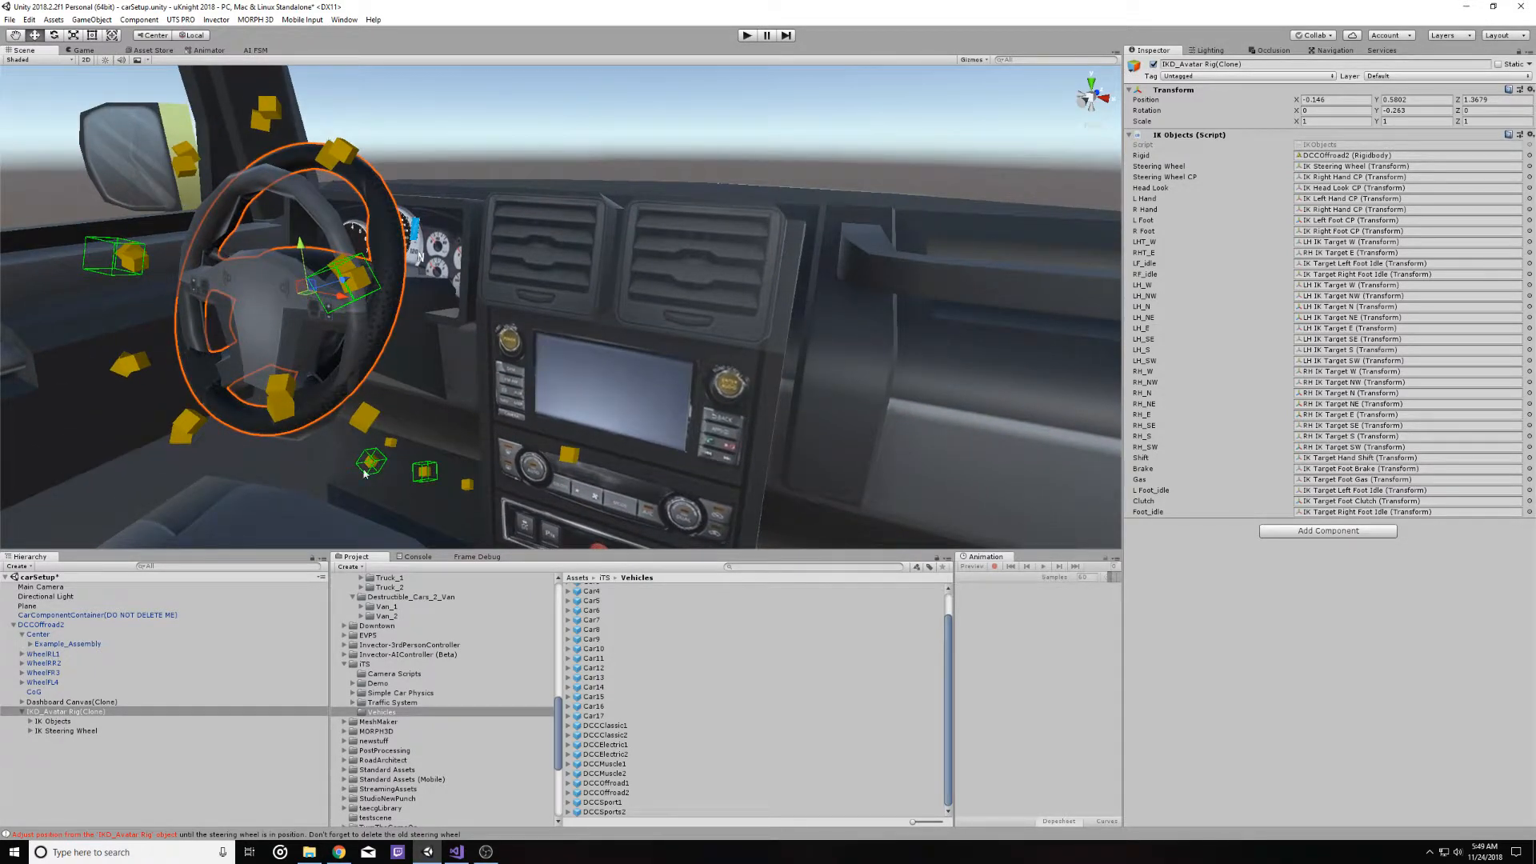
scroll(572, 449, "down", 3)
right_click_drag(576, 449, 536, 413)
middle_click_drag(536, 413, 544, 236)
middle_click_drag(566, 397, 563, 341)
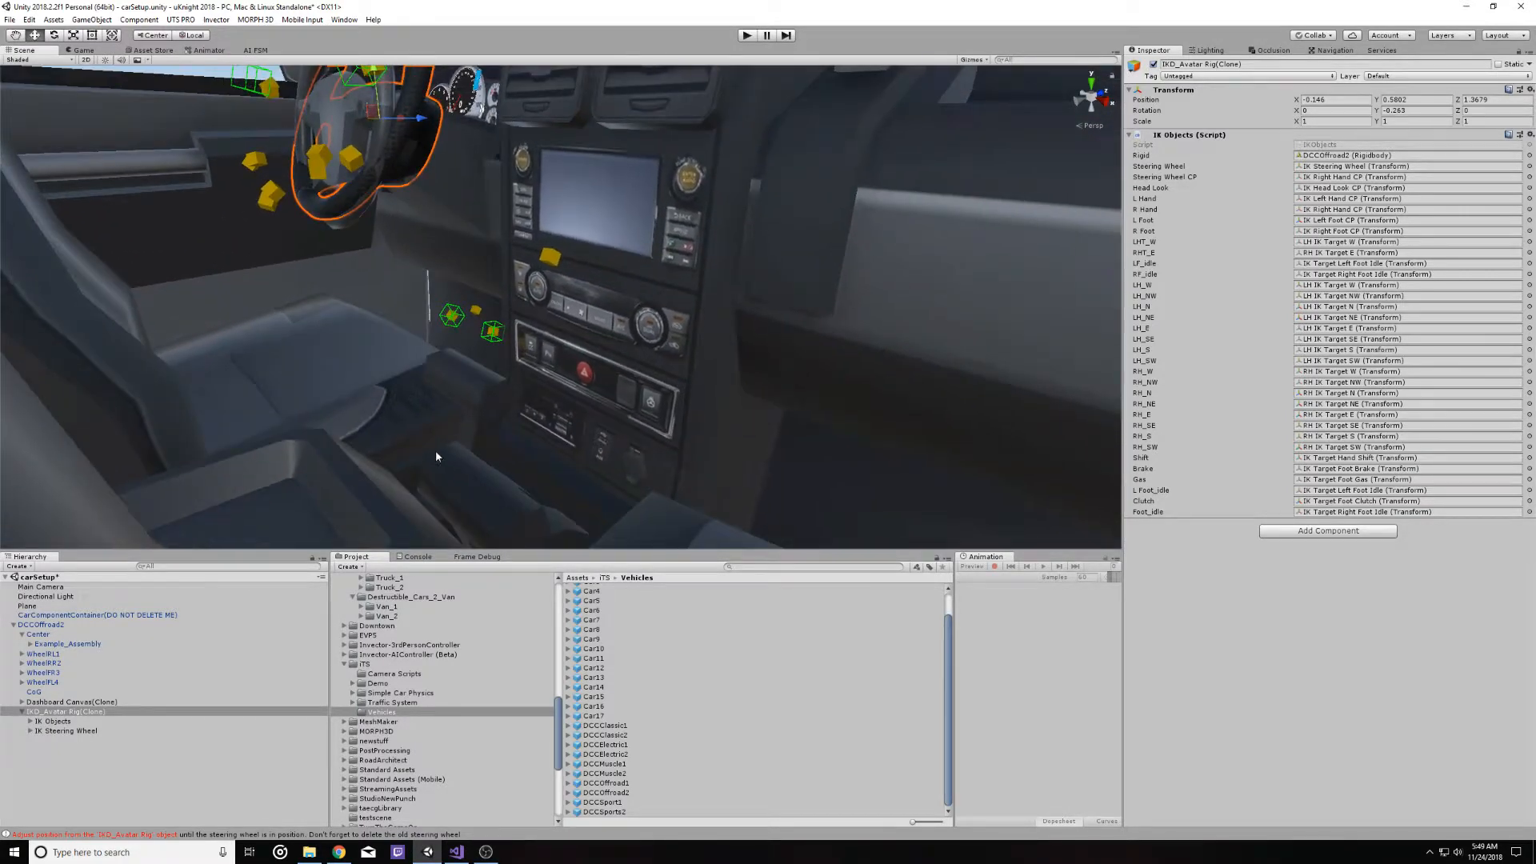
Lower IK Target Hand Shift in front of the center console, to about X 0.114, Y 0.907 and Z -0.404
left_click(30, 720)
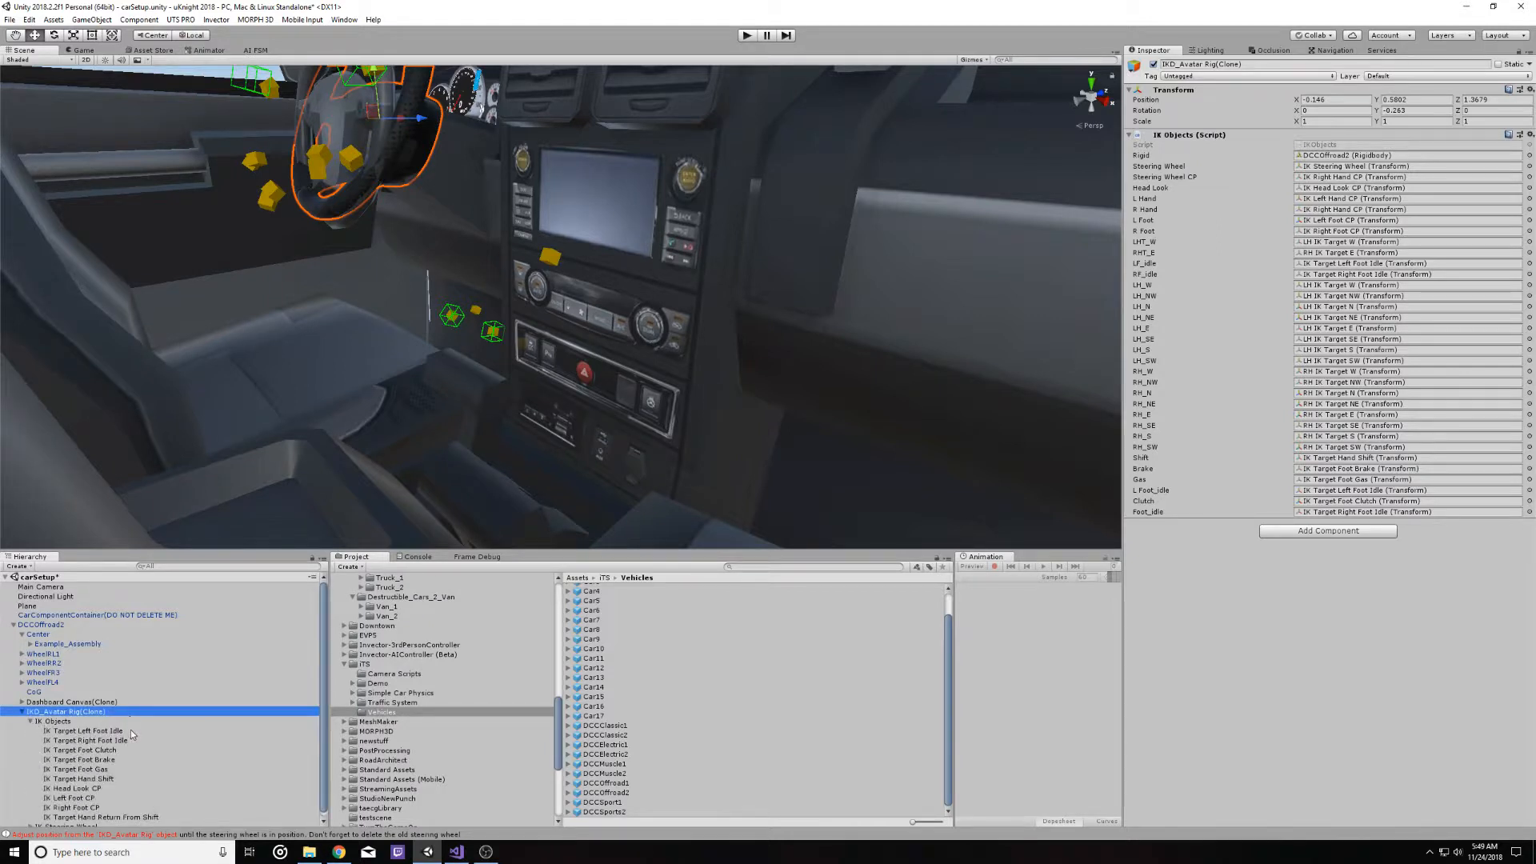
left_click(64, 781)
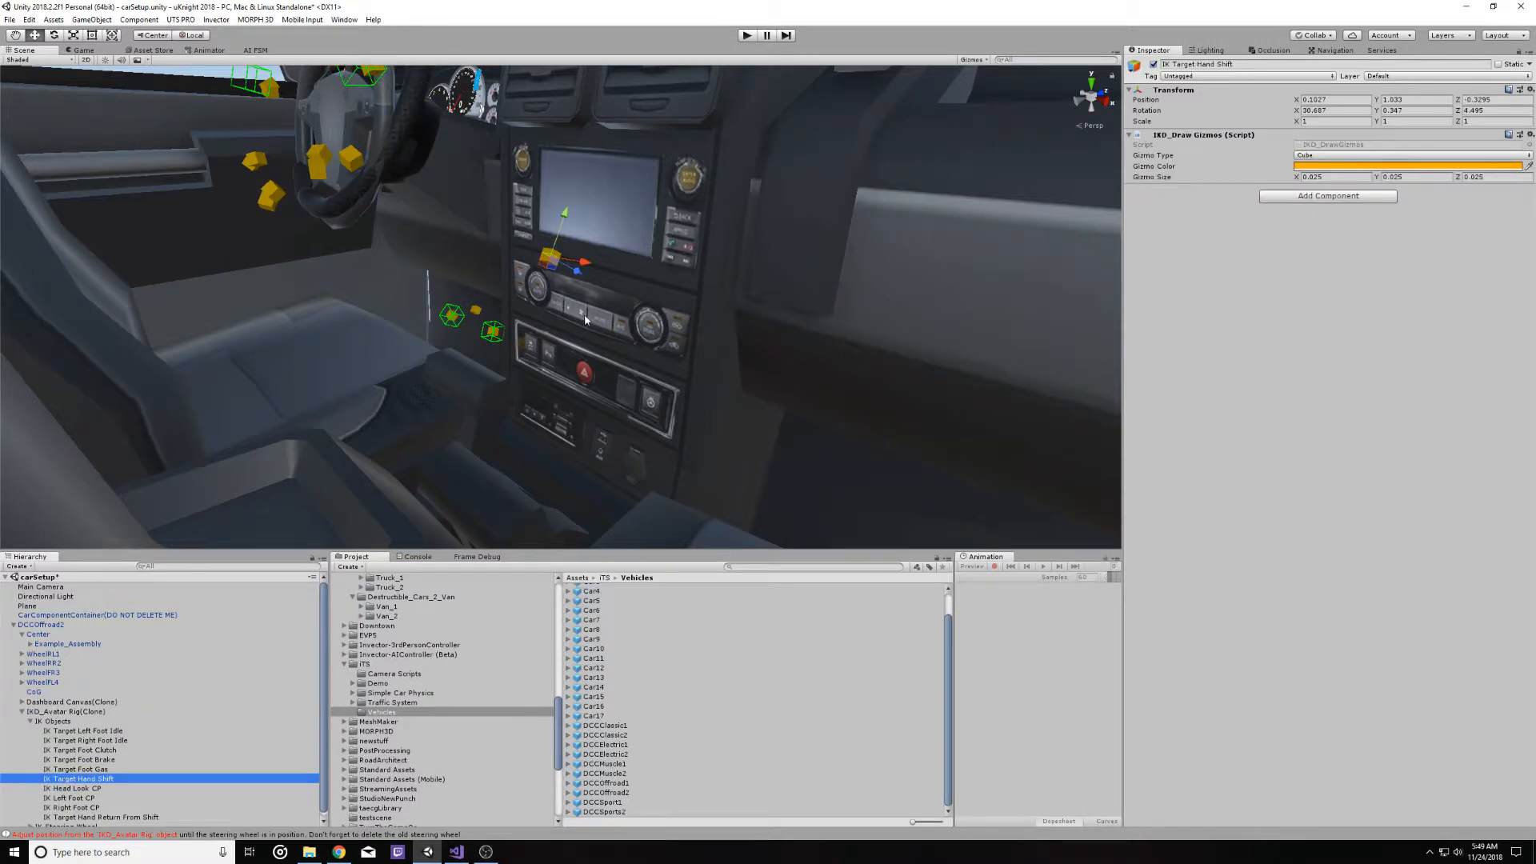
middle_click_drag(520, 334, 650, 544)
right_click_drag(464, 448, 632, 452)
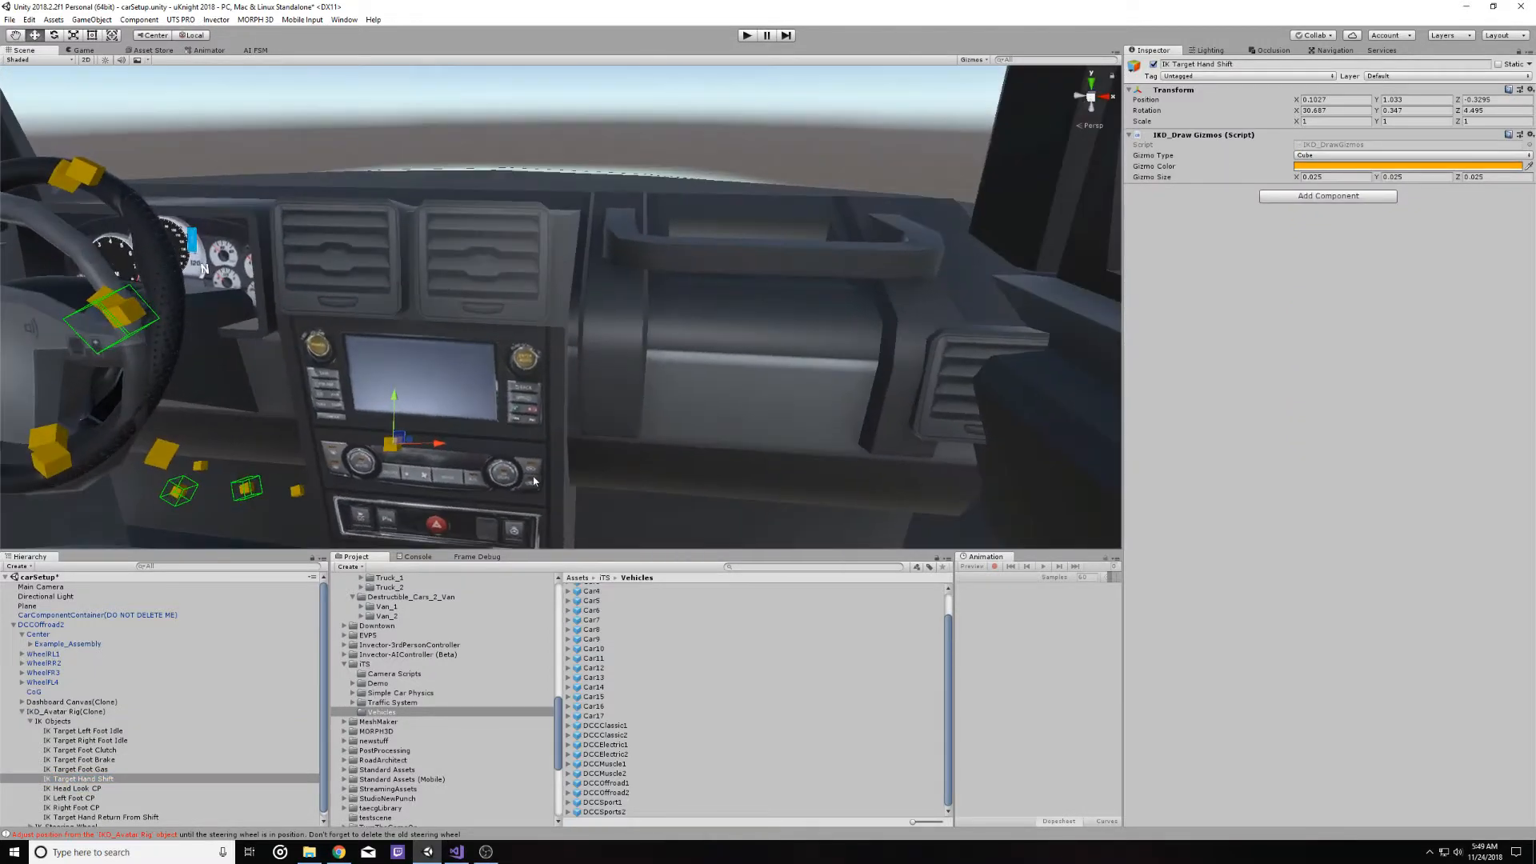
scroll(576, 456, "down", 2)
middle_click_drag(560, 460, 695, 422)
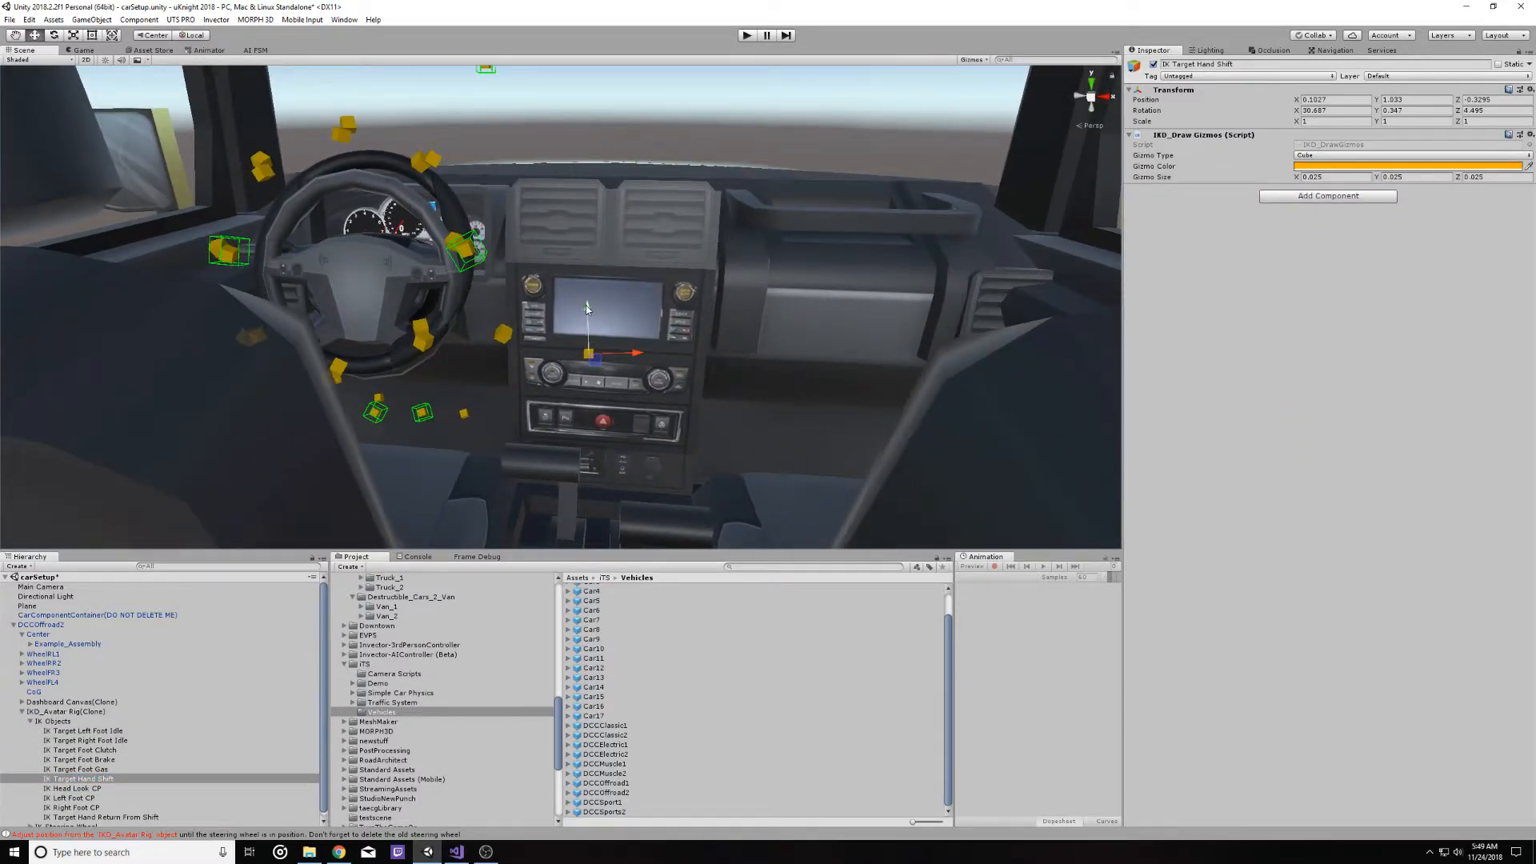
left_click_drag(586, 305, 592, 368)
Using global axes, move IK Target Hand Shift back and down to the gear lever, at about Y 0.816 and Z -0.534
right_click_drag(592, 368, 306, 320)
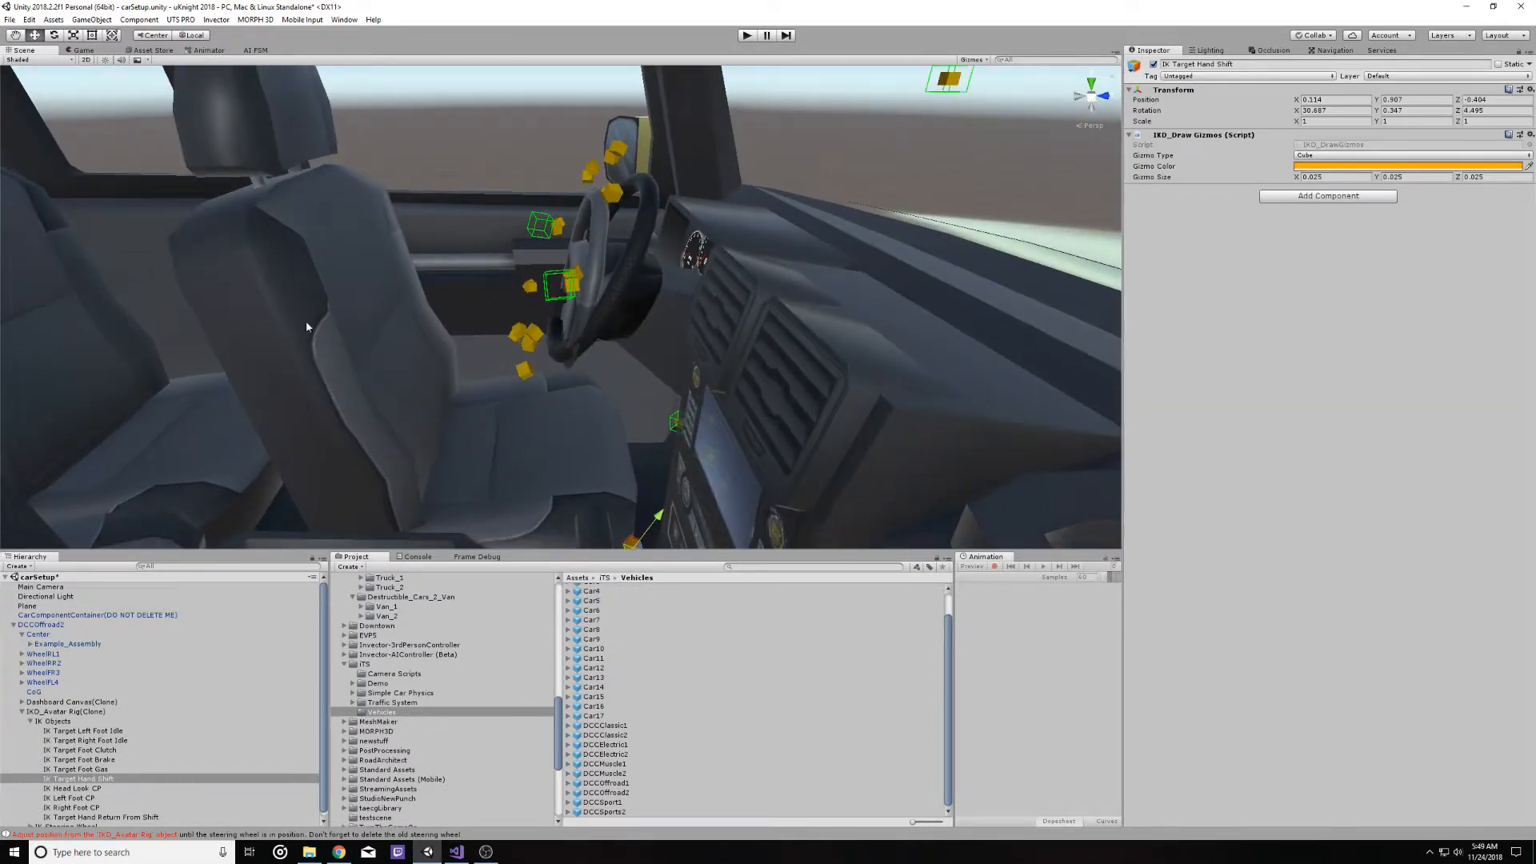
left_click(191, 38)
middle_click_drag(624, 416, 588, 112)
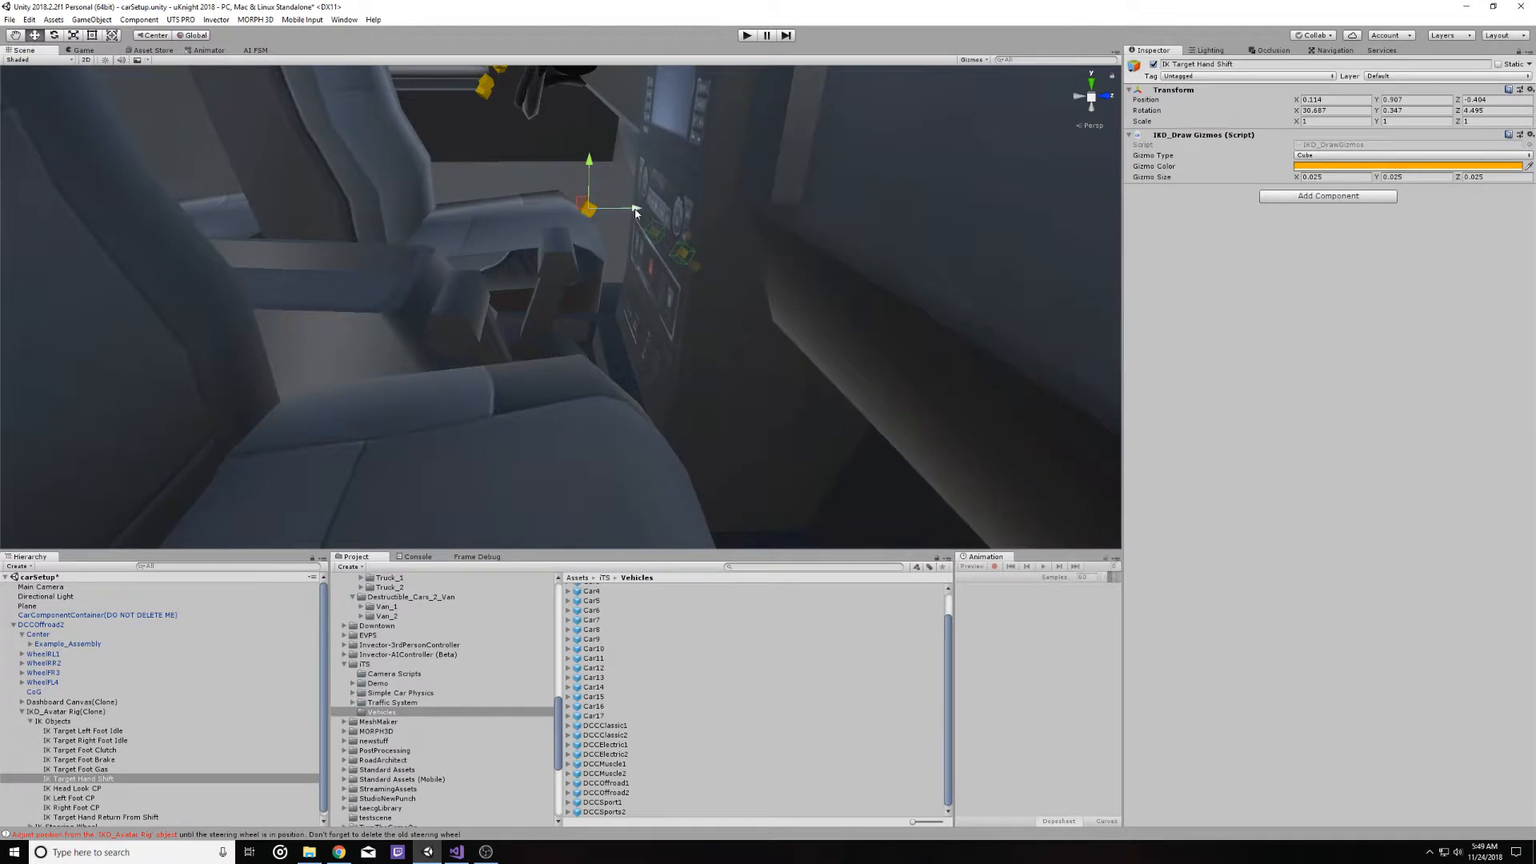
left_click_drag(635, 209, 570, 212)
left_click_drag(524, 152, 534, 202)
Shift IK Target Hand Shift sideways toward the driver along the gear lever handle, to about X 0.023
middle_click_drag(551, 268, 658, 422)
right_click_drag(659, 422, 788, 484)
middle_click_drag(570, 399, 833, 473)
right_click_drag(705, 471, 823, 473)
middle_click_drag(618, 427, 616, 467)
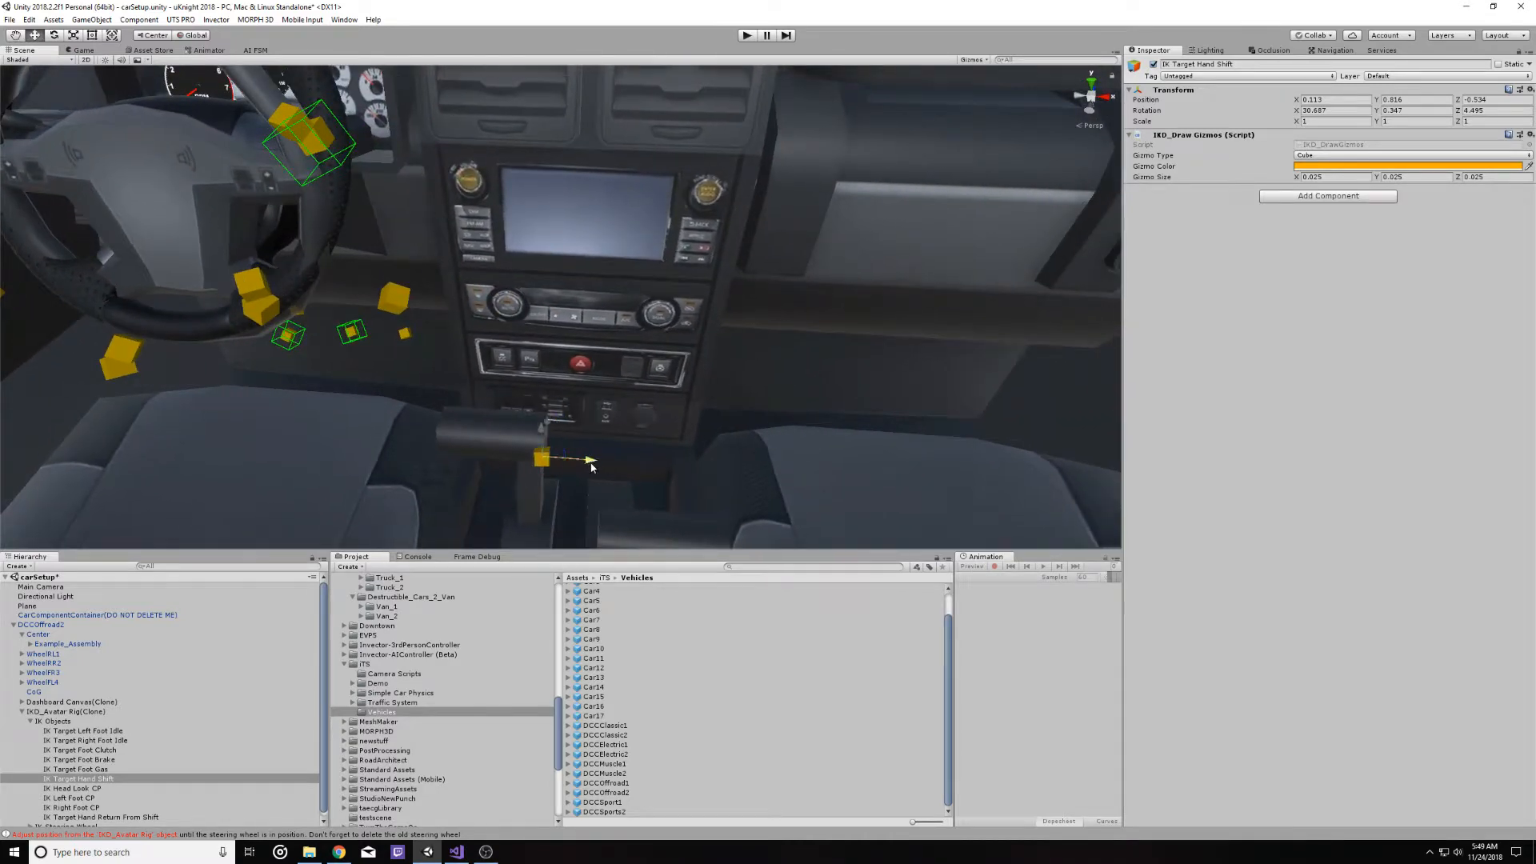
left_click_drag(592, 466, 555, 463)
Fine-tune the height and depth of IK Target Hand Shift at the gear lever, to about Y 0.81 and Z -0.541
middle_click_drag(620, 478, 516, 440)
right_click_drag(516, 440, 405, 384)
middle_click_drag(405, 384, 569, 435)
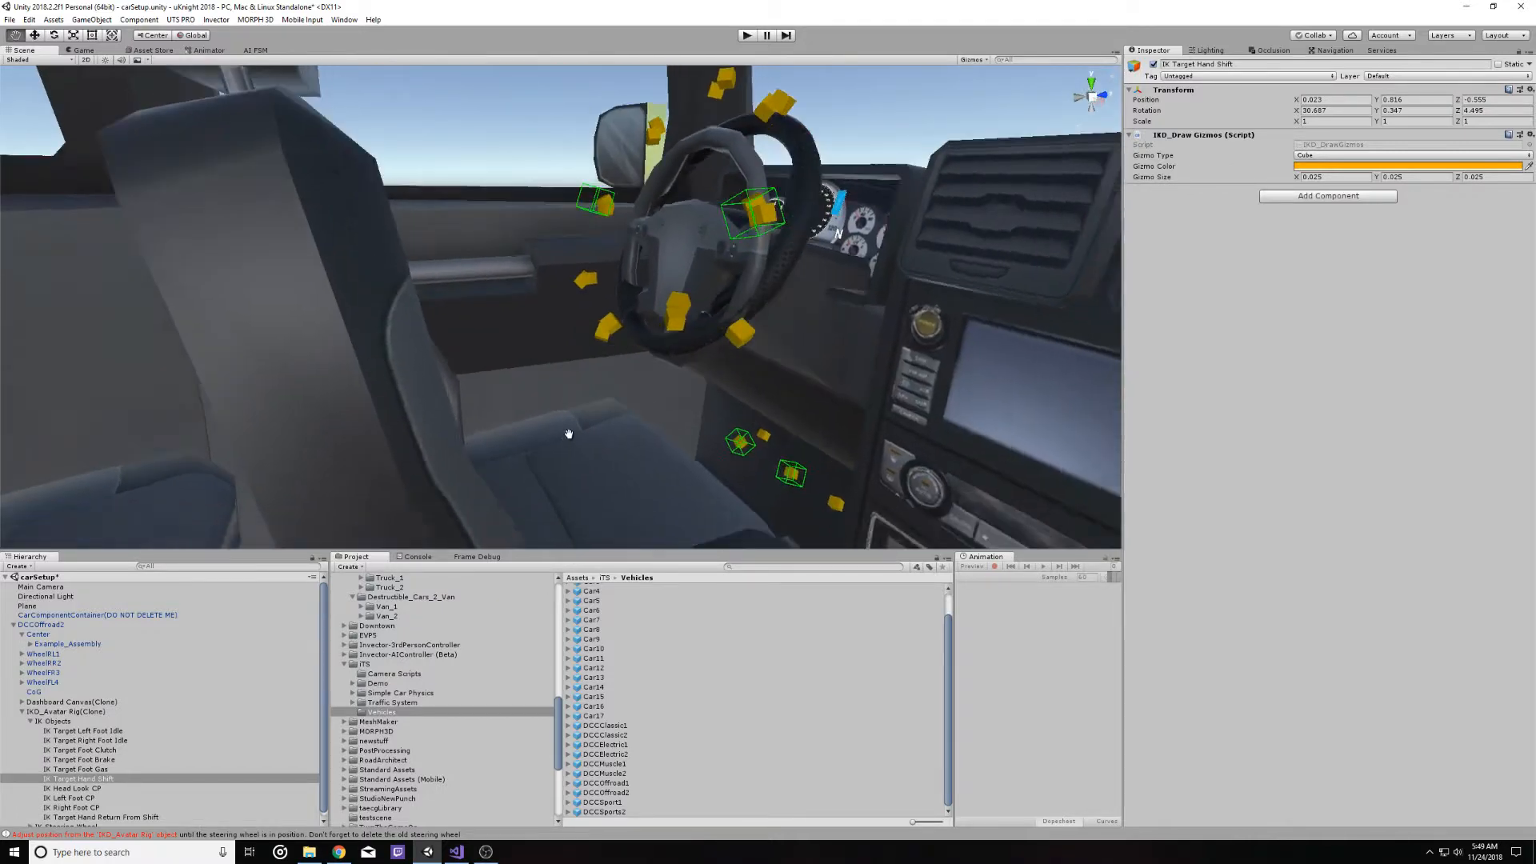
right_click_drag(569, 435, 464, 408)
middle_click_drag(464, 408, 387, 199)
right_click_drag(646, 256, 541, 221)
middle_click_drag(616, 236, 516, 256)
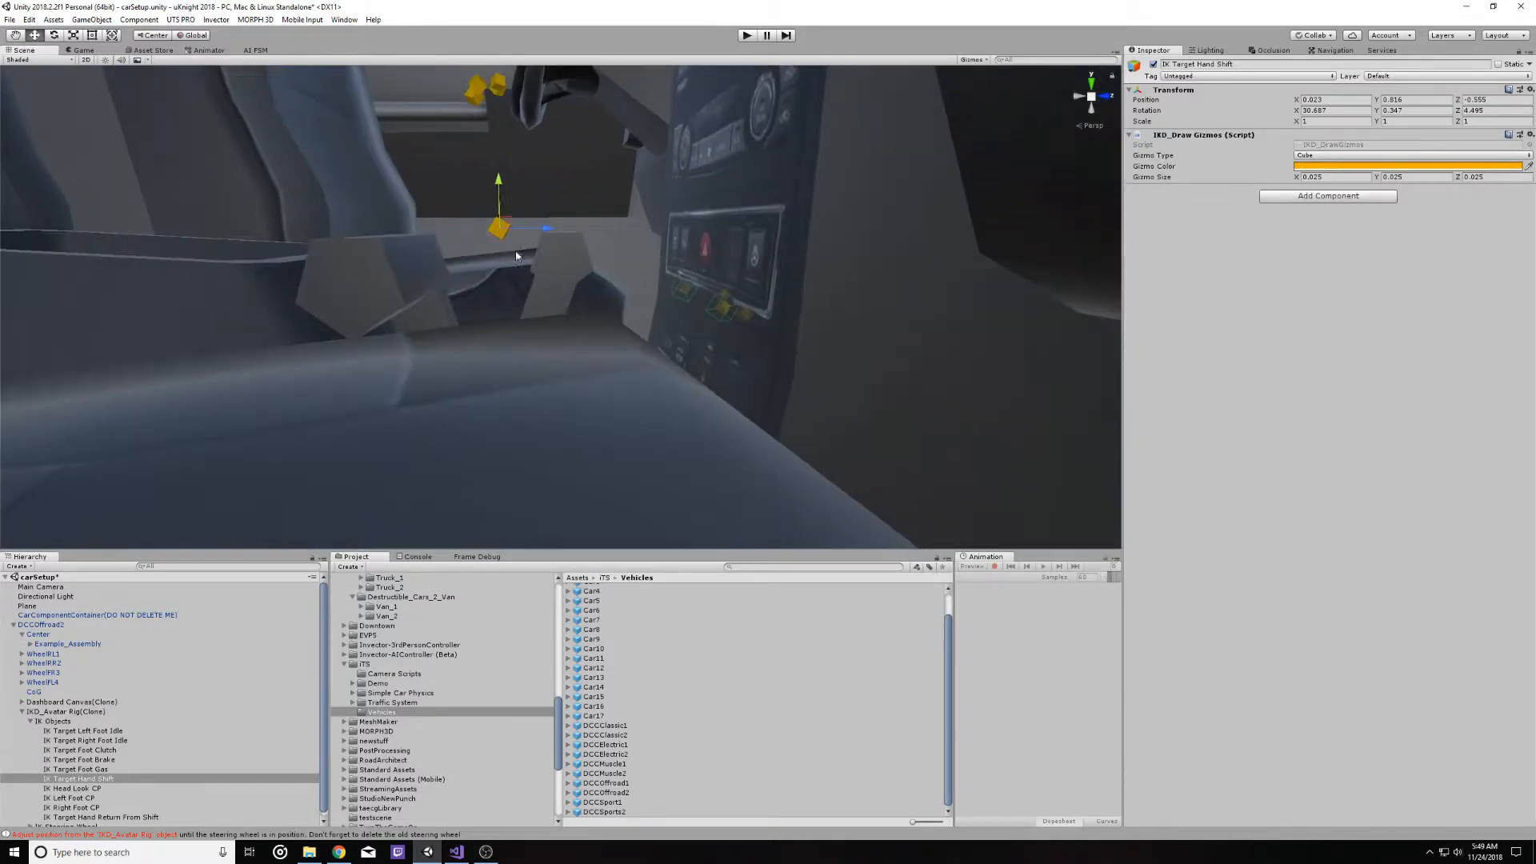
left_click_drag(500, 185, 500, 190)
middle_click_drag(547, 239, 563, 266)
left_click_drag(563, 264, 573, 264)
Raise IK Target Hand Shift slightly so it rests on the gear lever handle, at about Y 0.821
middle_click_drag(592, 232, 565, 446)
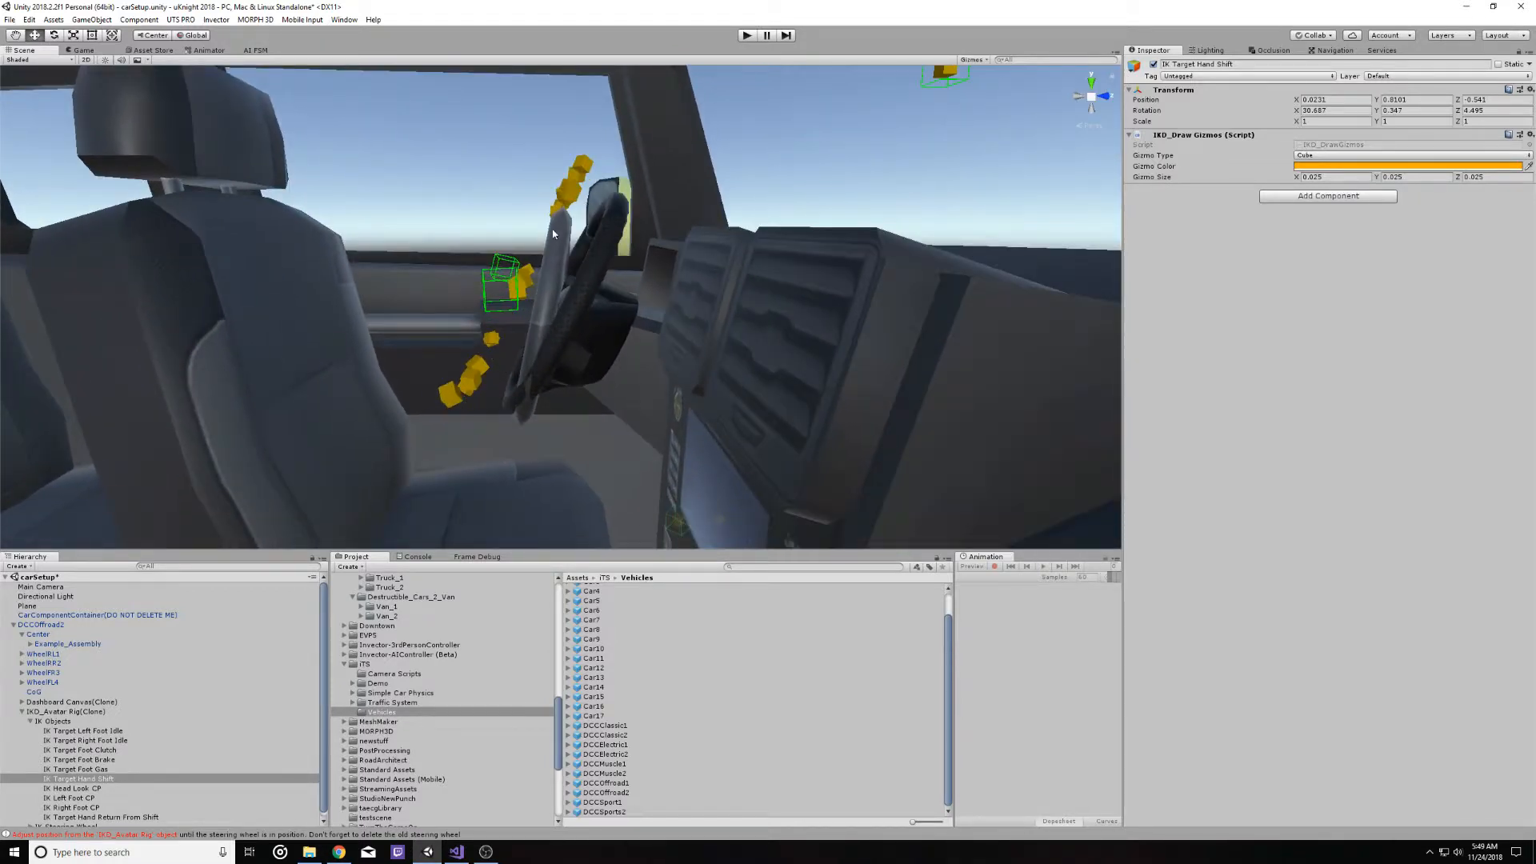
middle_click_drag(537, 459, 551, 321)
middle_click_drag(472, 259, 524, 256)
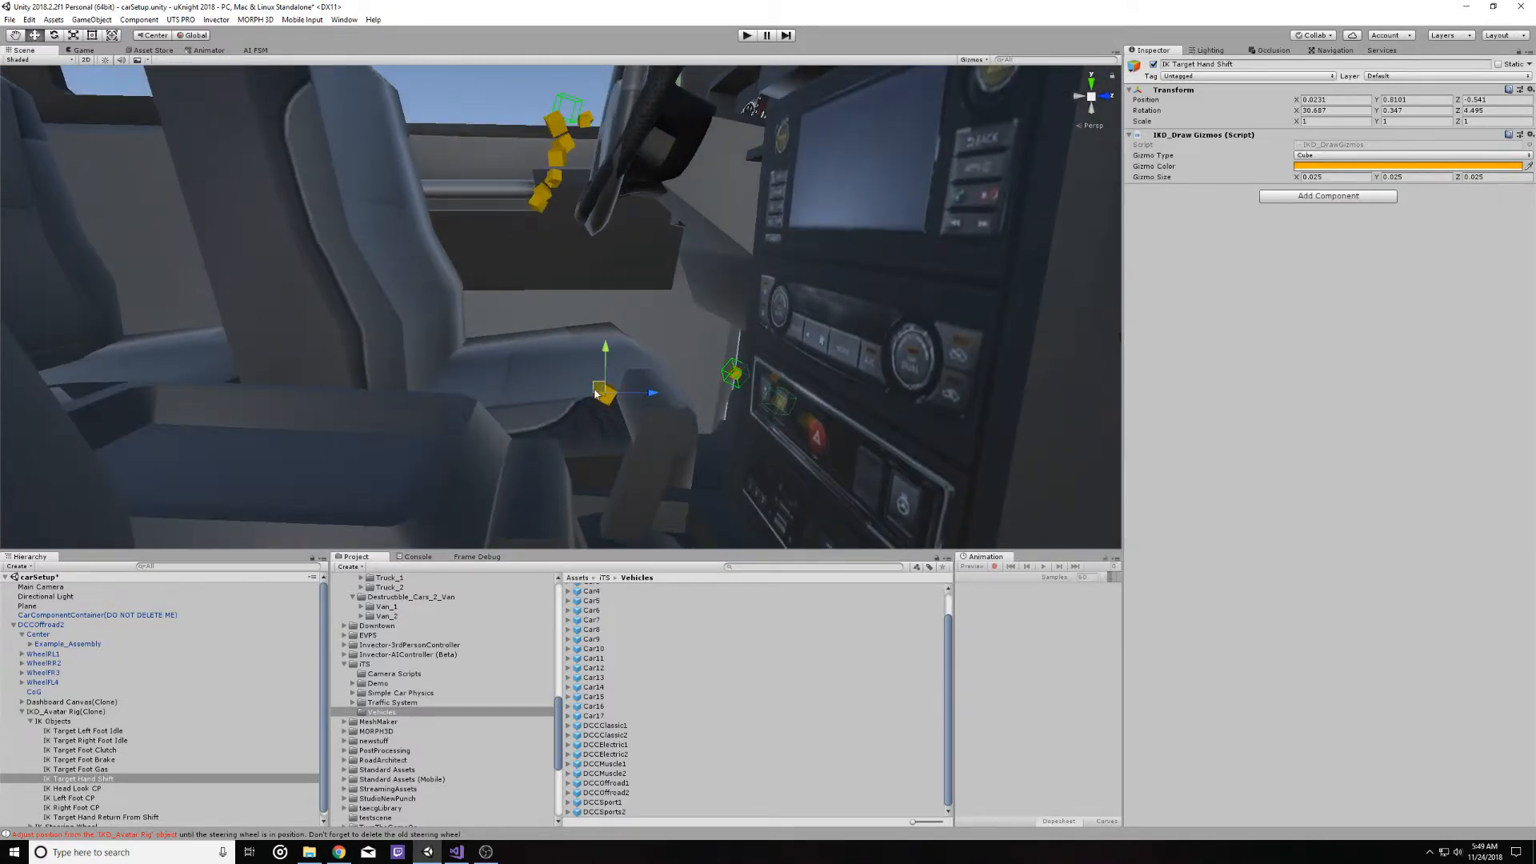
left_click_drag(606, 350, 607, 326)
middle_click_drag(633, 373, 569, 328)
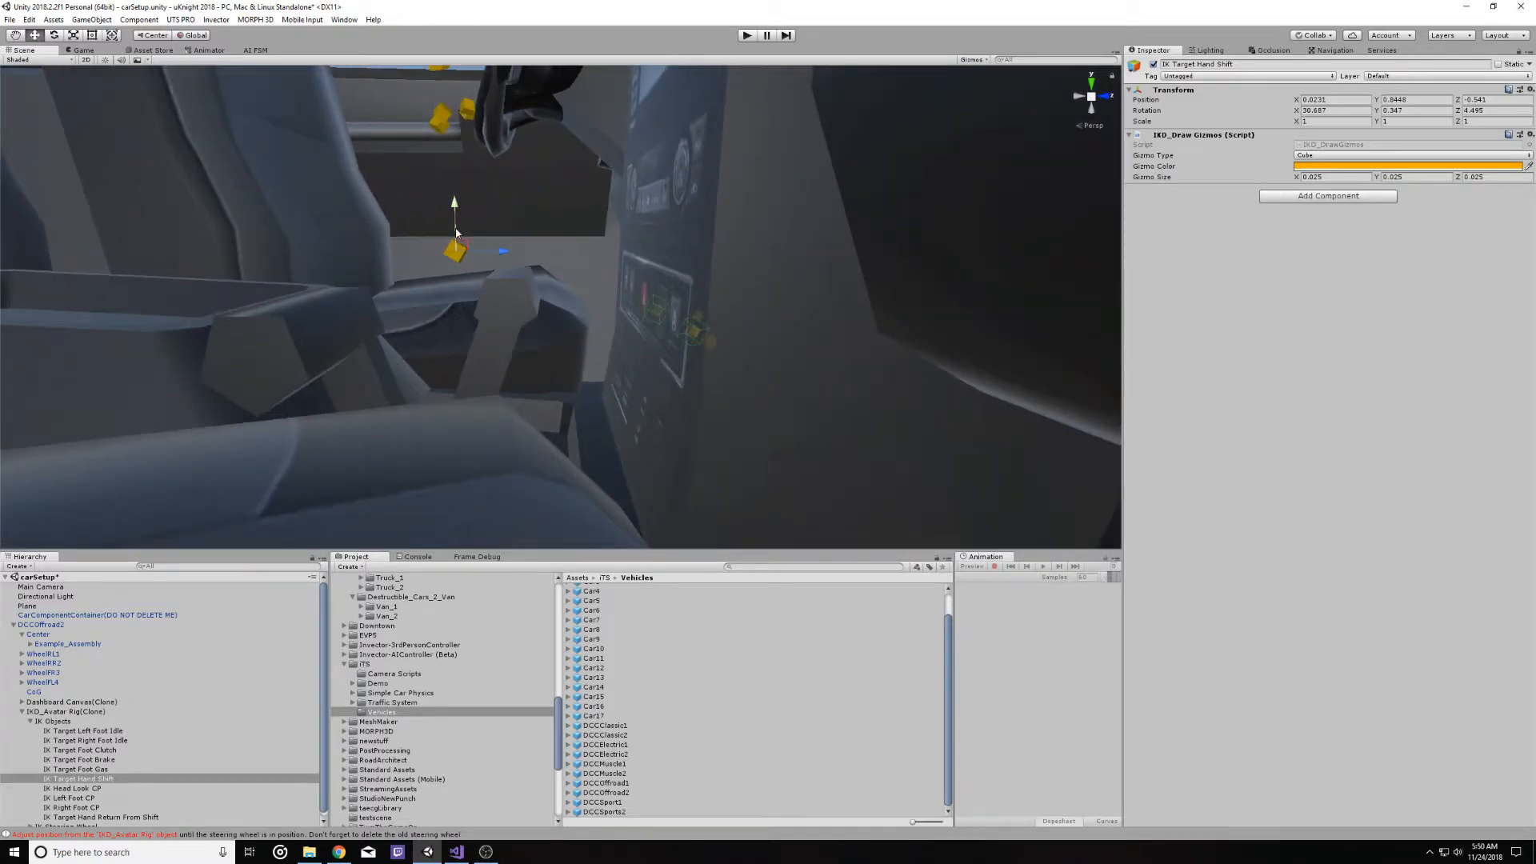
left_click_drag(453, 207, 464, 221)
right_click_drag(460, 320, 715, 470)
middle_click_drag(715, 469, 708, 370)
scroll(708, 371, "down", 3)
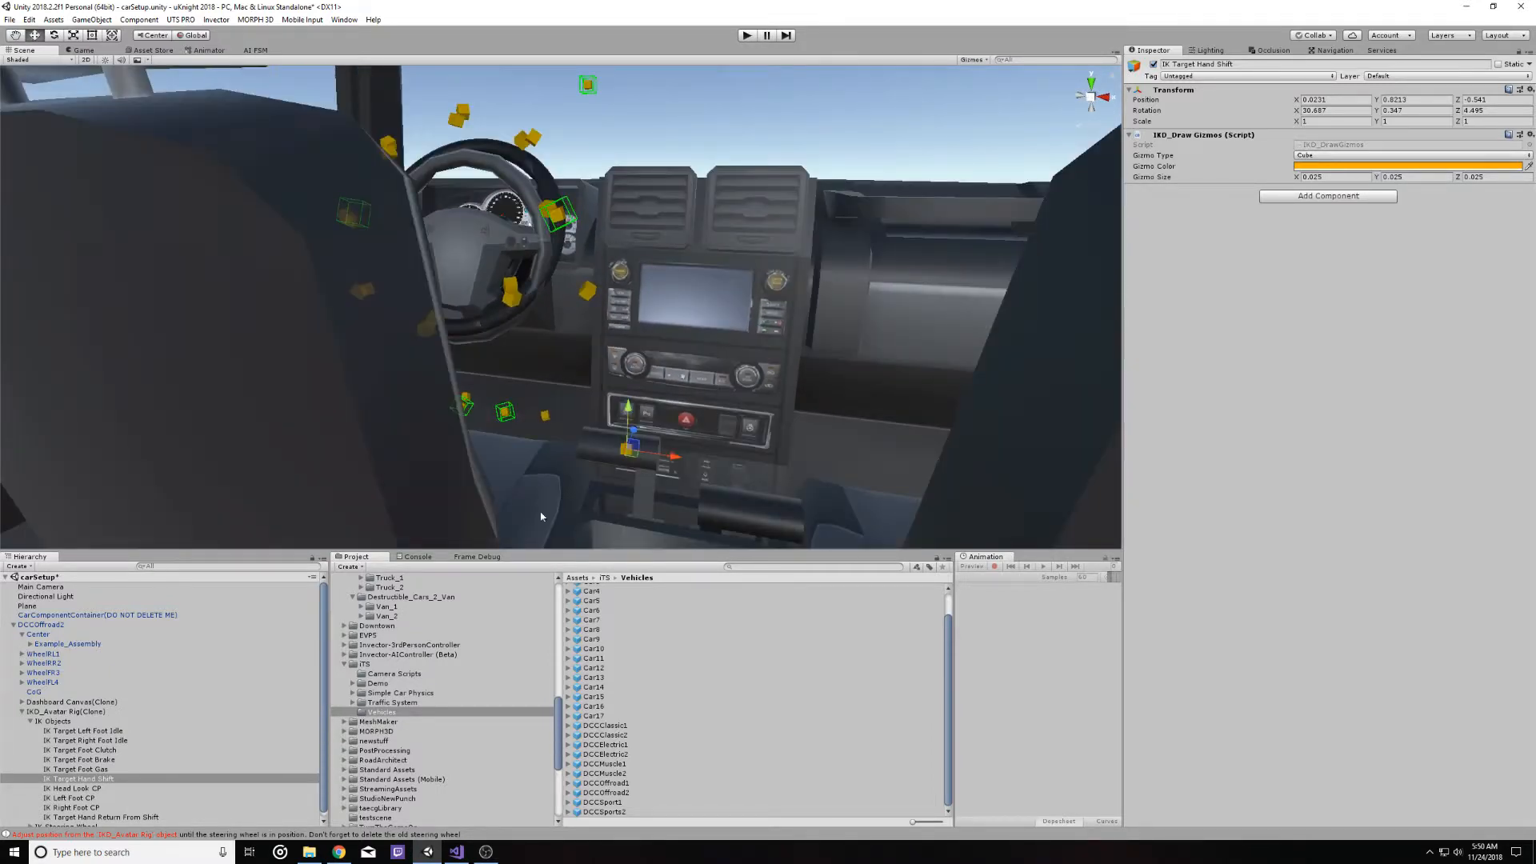
Collapse IK Objects and the avatar rig in the hierarchy and select IKD_Avatar Rig(Clone)
left_click(30, 720)
middle_click_drag(468, 432, 528, 560)
scroll(704, 480, "down", 3)
right_click_drag(703, 480, 649, 484)
scroll(664, 496, "up", 3)
middle_click_drag(680, 524, 608, 432)
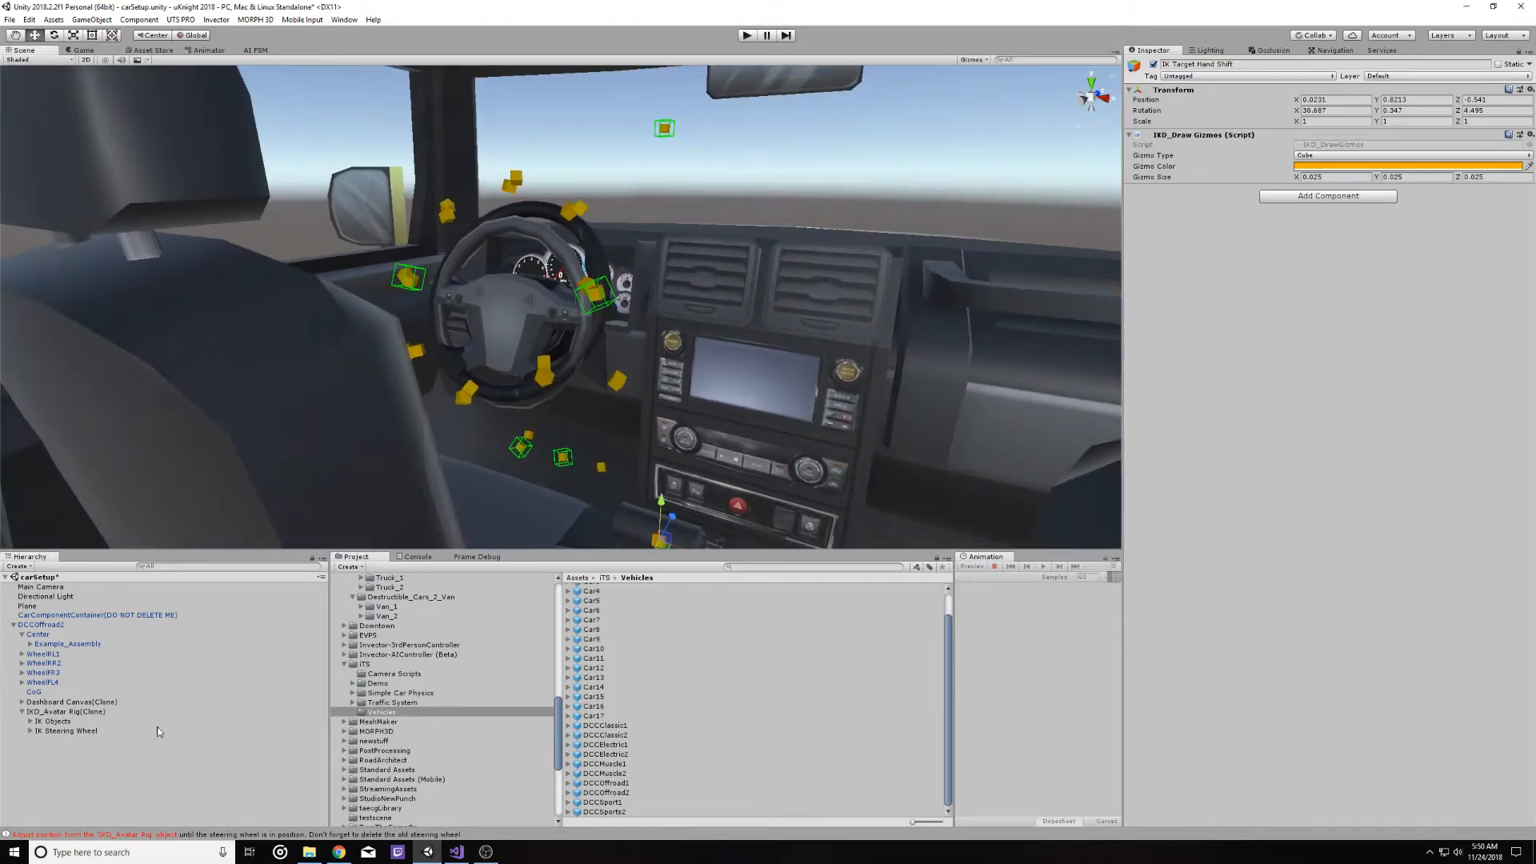
left_click(21, 712)
left_click(32, 712)
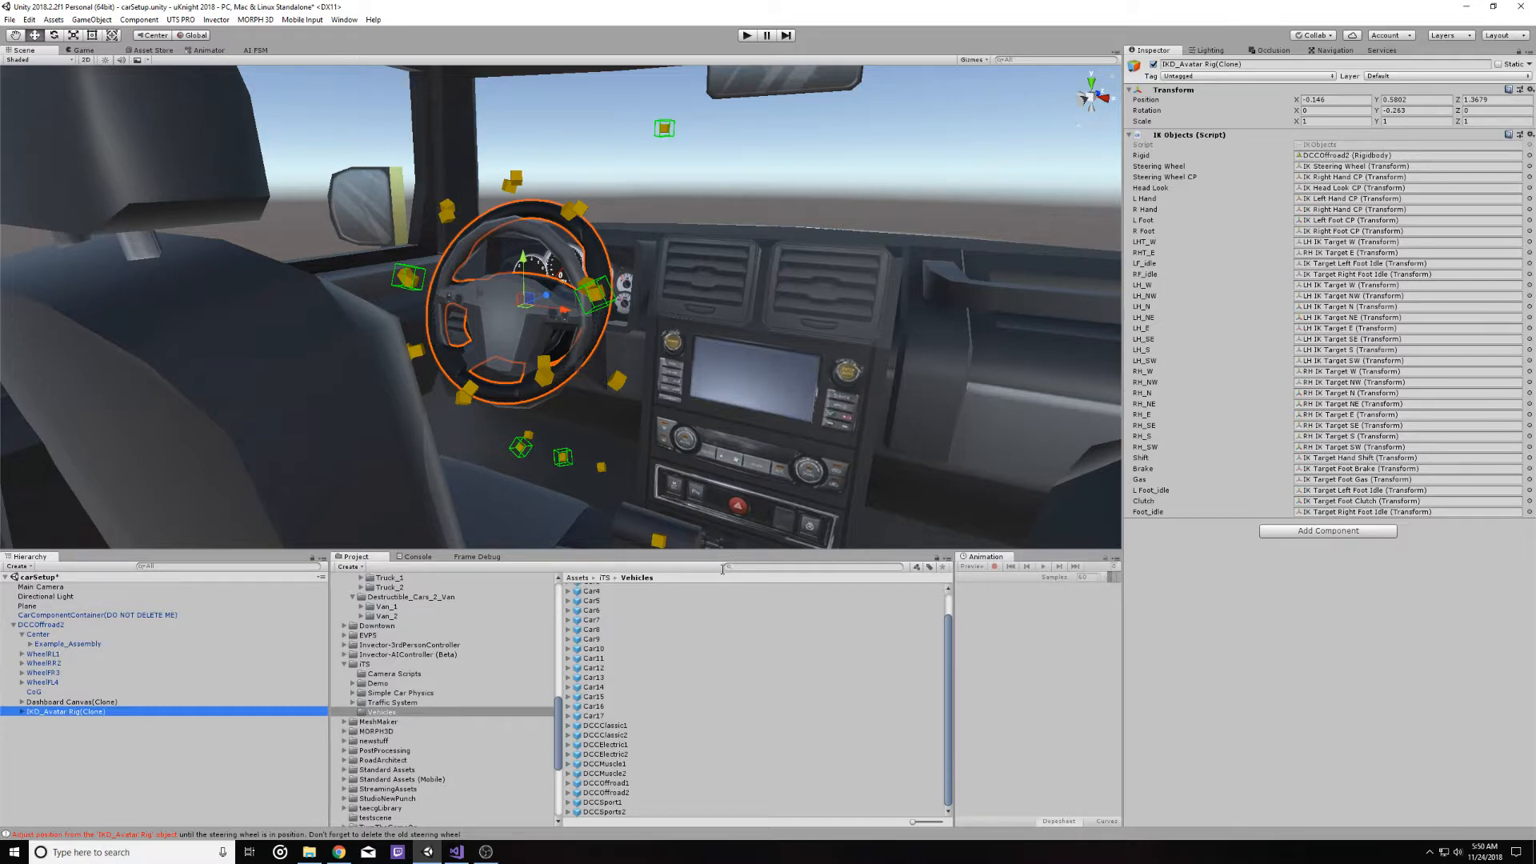
left_click(33, 626)
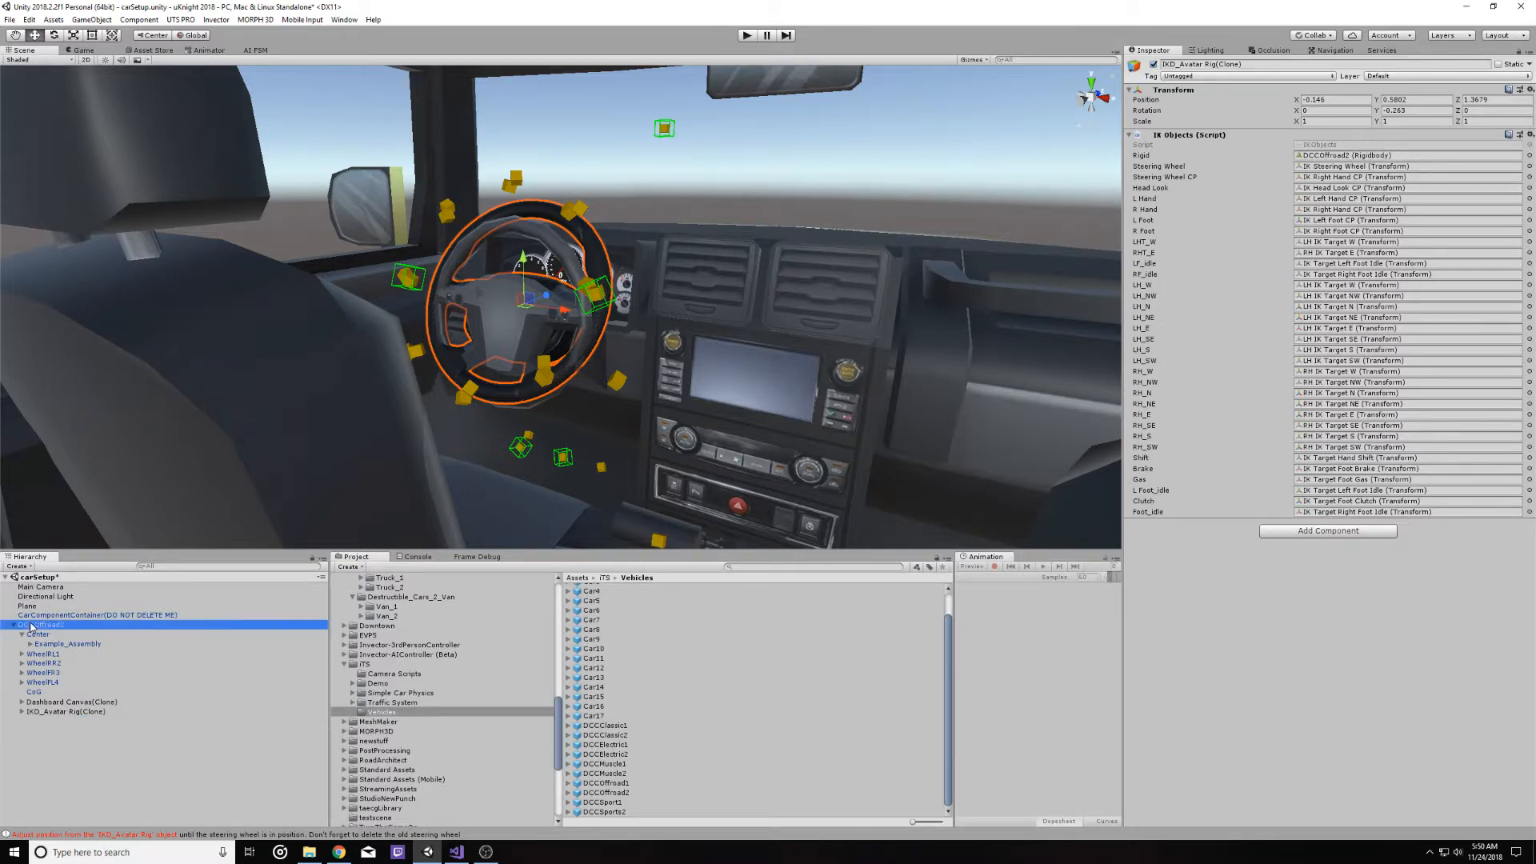
left_click(66, 712)
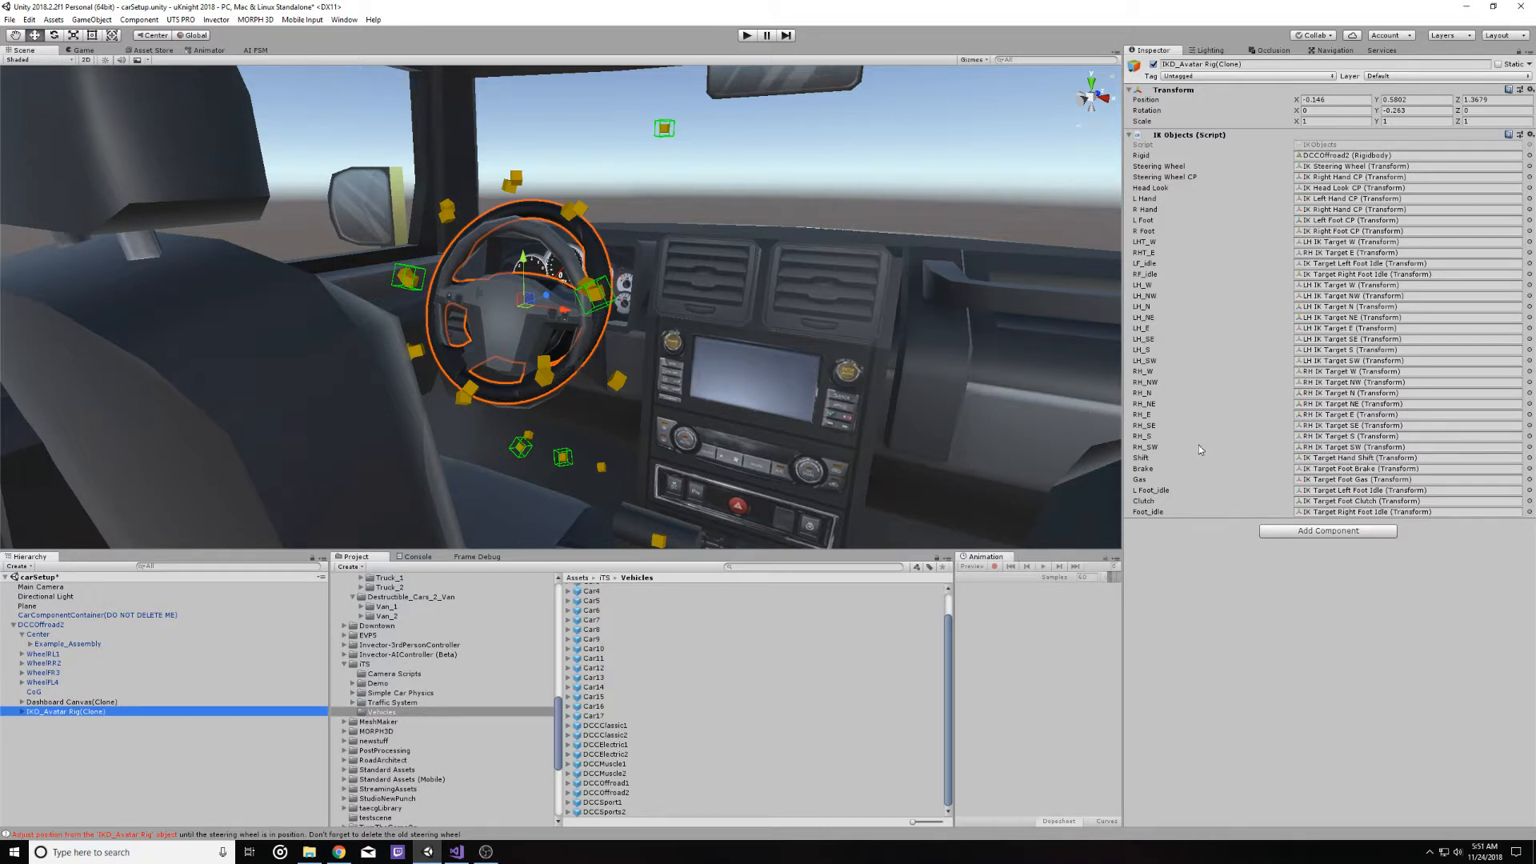
Examine the positioned avatar rig from the rear seats, from outside the driver's door and close to the steering wheel
scroll(448, 304, "down", 2)
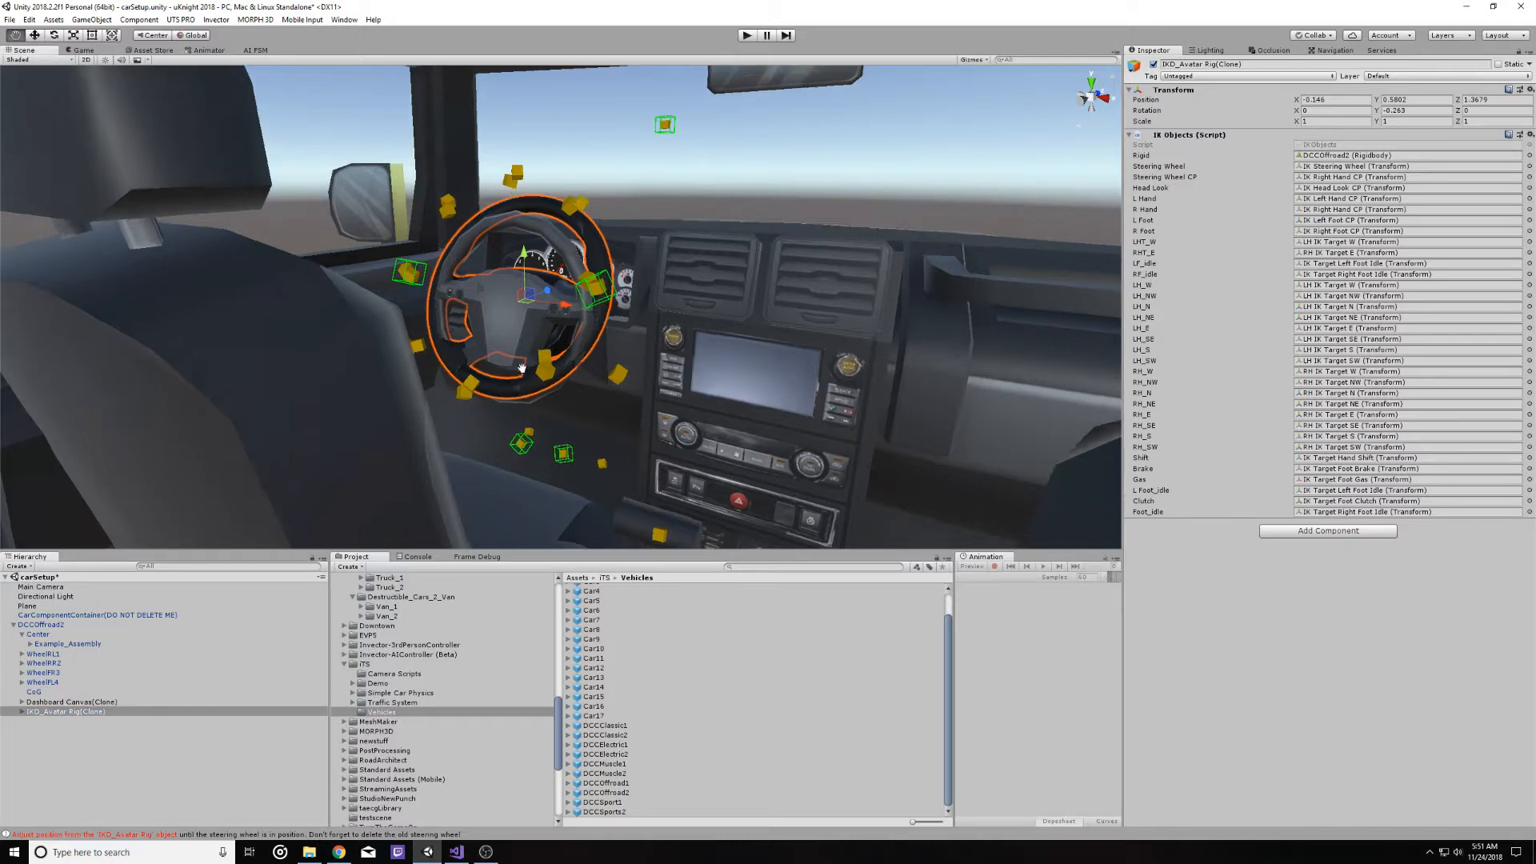
right_click_drag(436, 292, 560, 352)
scroll(552, 344, "up", 3)
middle_click_drag(512, 320, 585, 440)
scroll(580, 384, "down", 4)
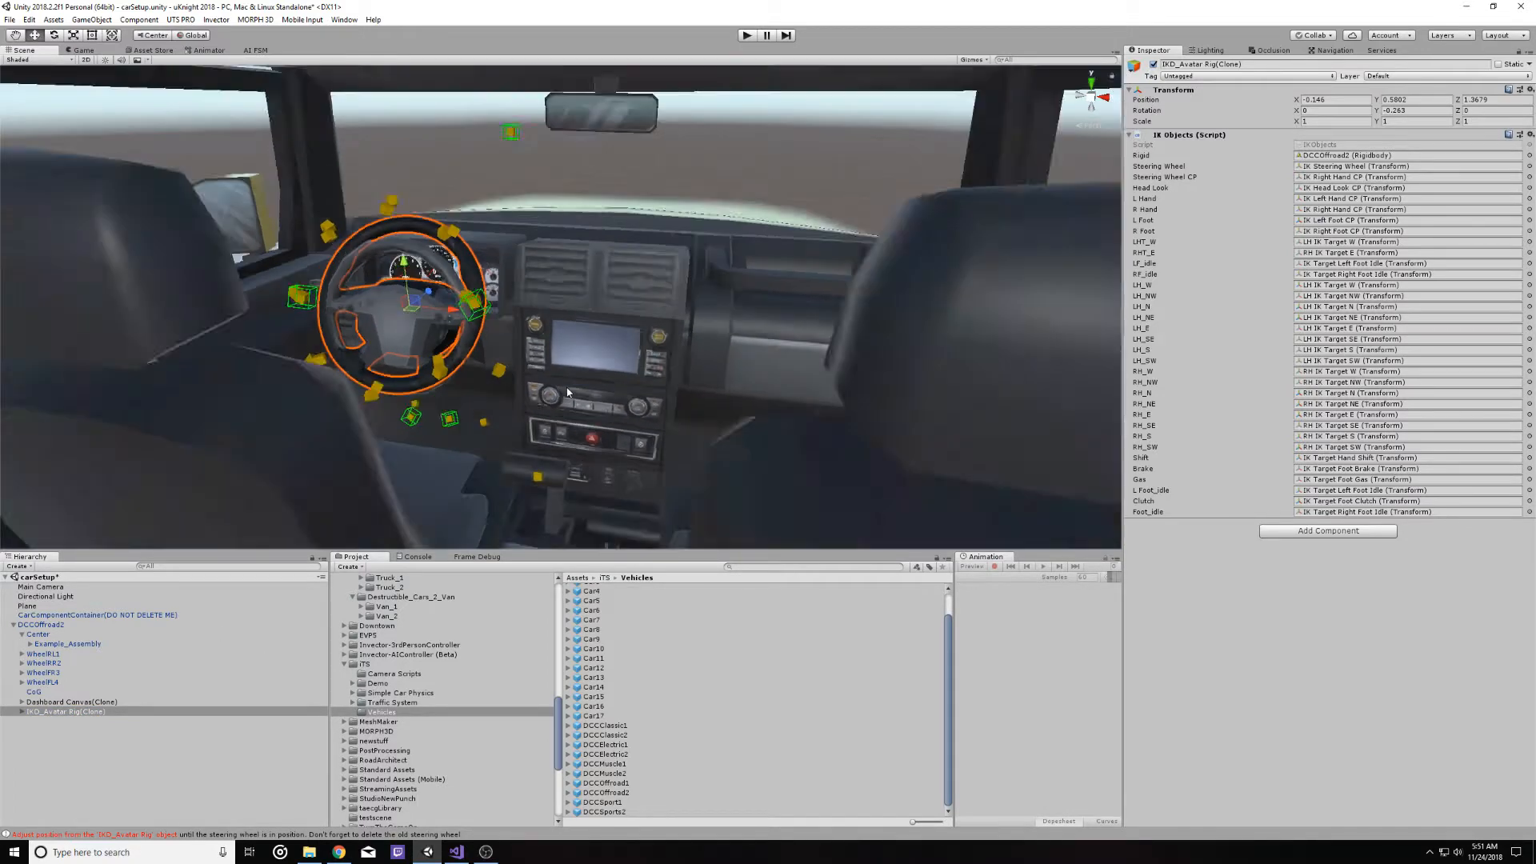
right_click_drag(580, 382, 657, 376)
scroll(652, 378, "down", 2)
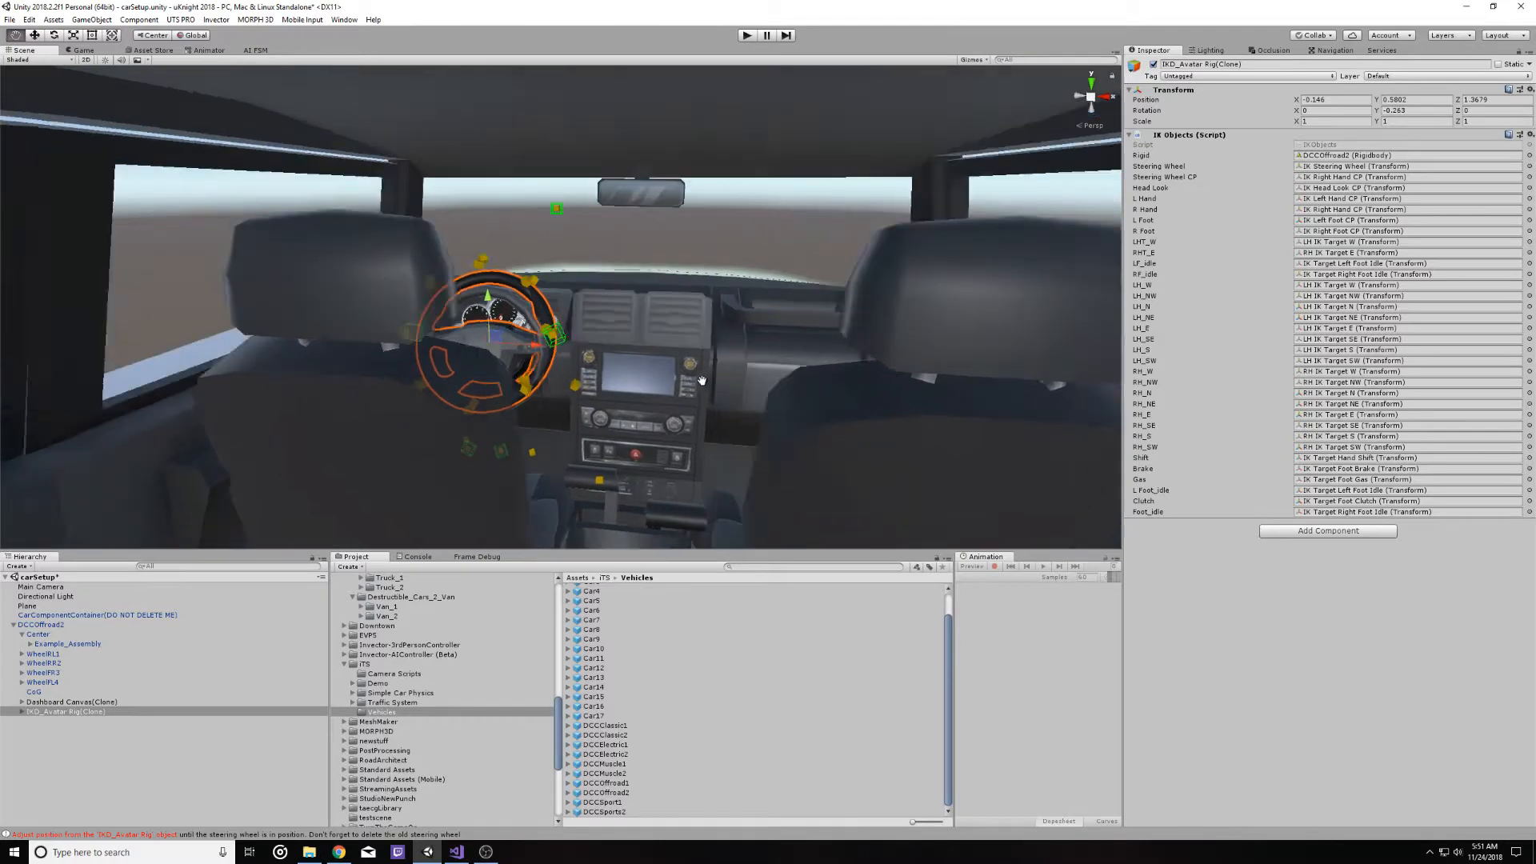
middle_click_drag(448, 384, 630, 393)
right_click_drag(631, 393, 820, 393)
scroll(409, 402, "down", 3)
middle_click_drag(409, 402, 960, 392)
right_click_drag(707, 419, 824, 408)
scroll(744, 410, "down", 3)
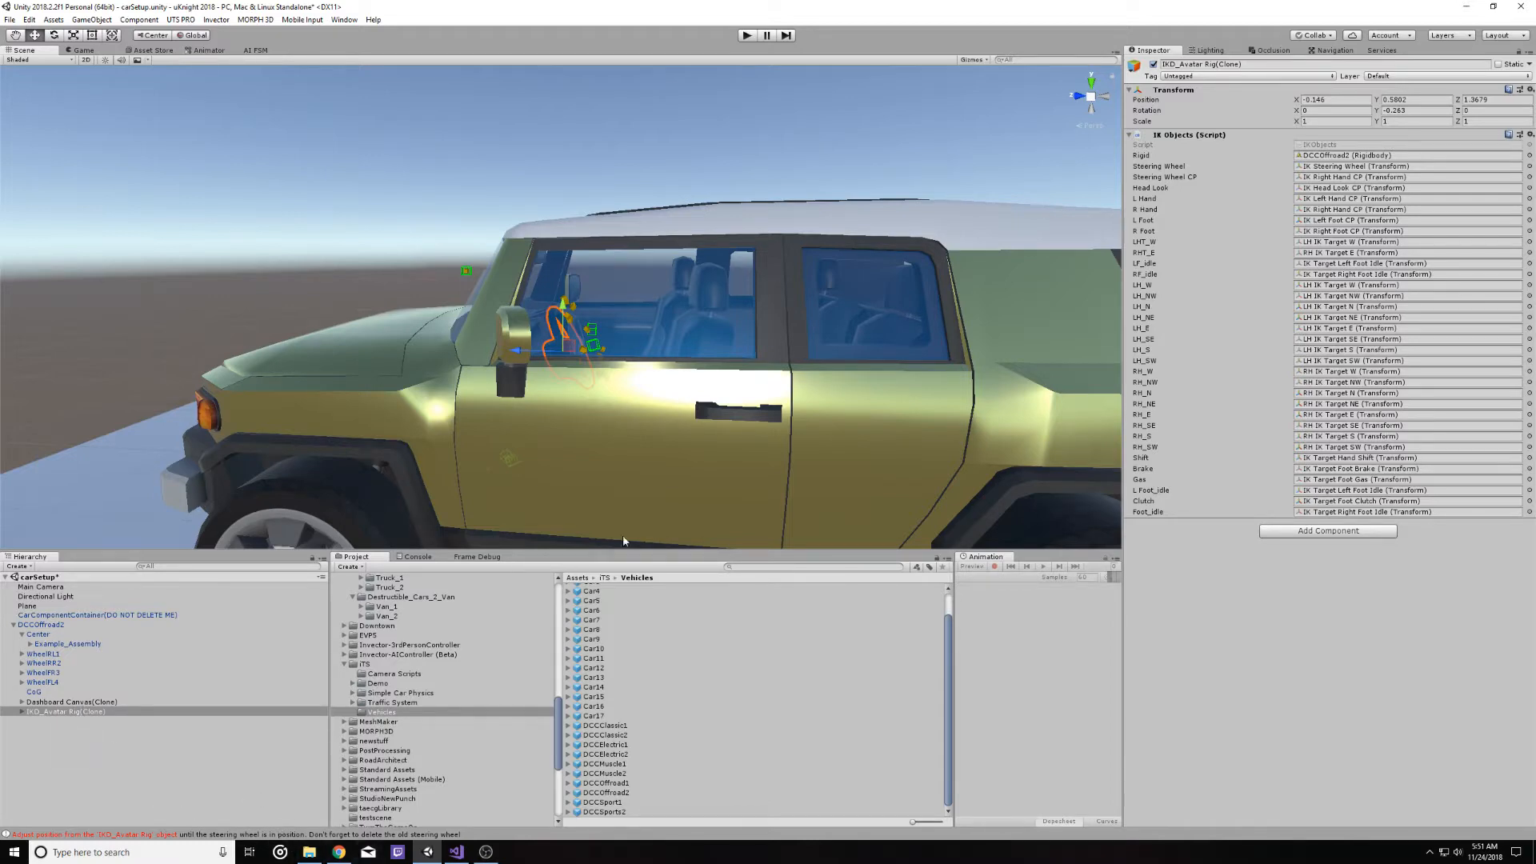
scroll(724, 426, "up", 6)
middle_click_drag(864, 424, 696, 422)
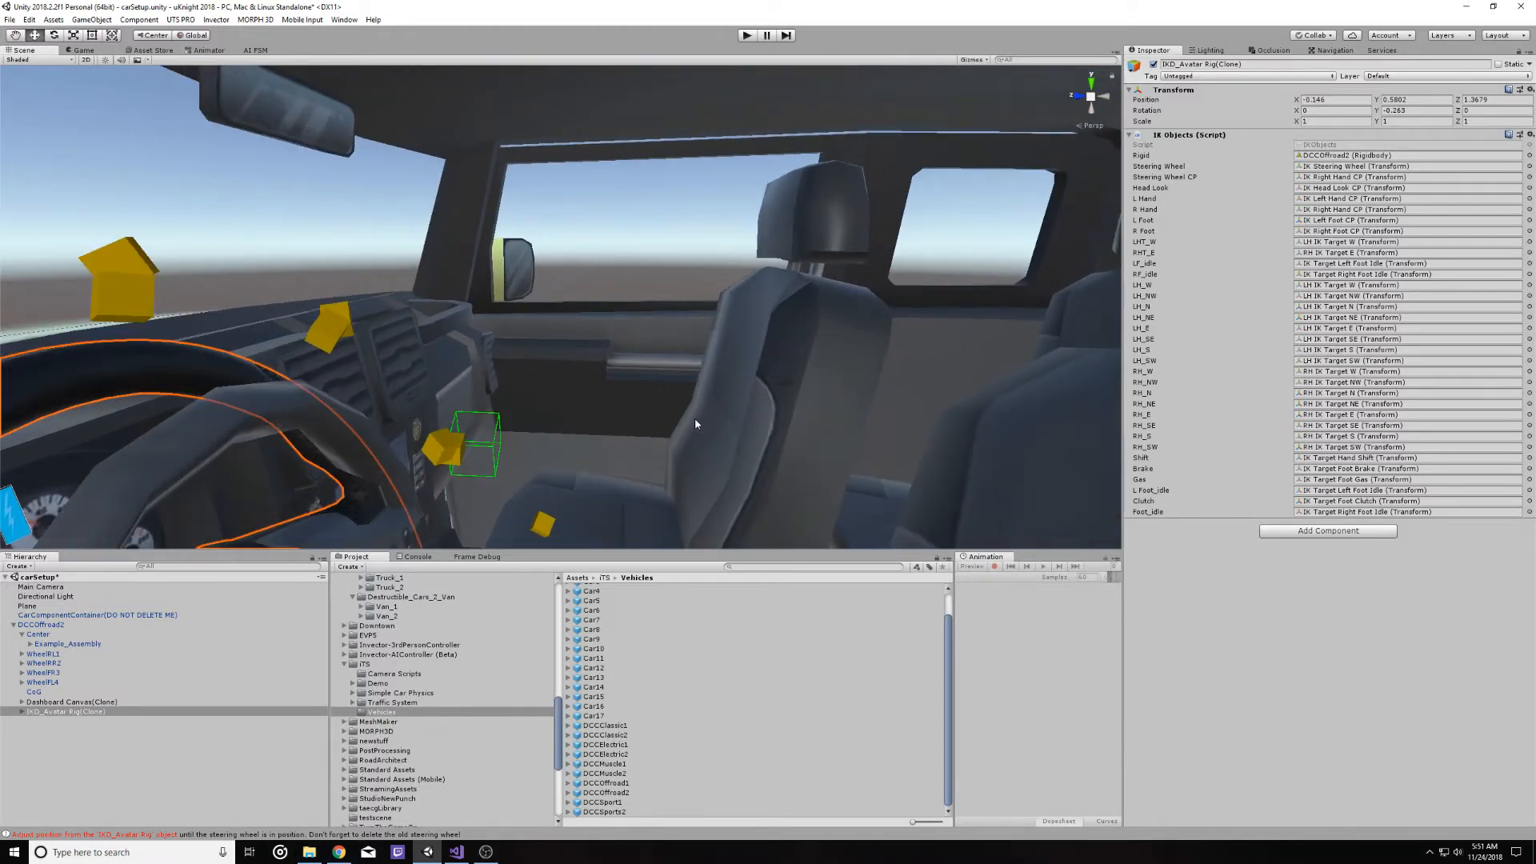
right_click_drag(695, 421, 575, 445)
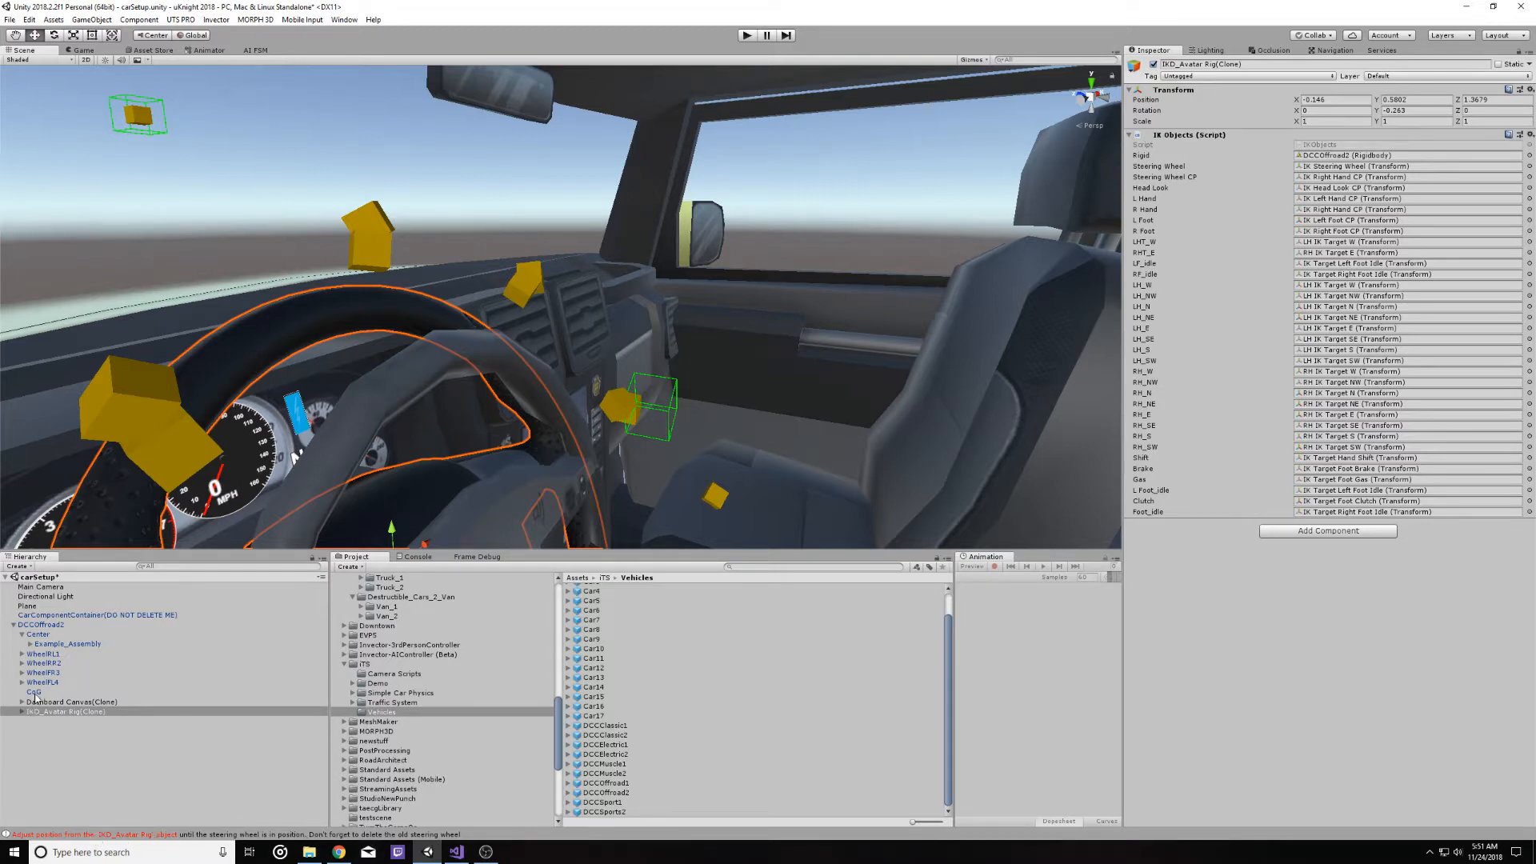
Delete the vehicle's old steering wheel object, Offroad_Dashboard_SteeringWheels, from Offroad_2 under Example_Assembly, accepting the break of the prefab instance
left_click(29, 644)
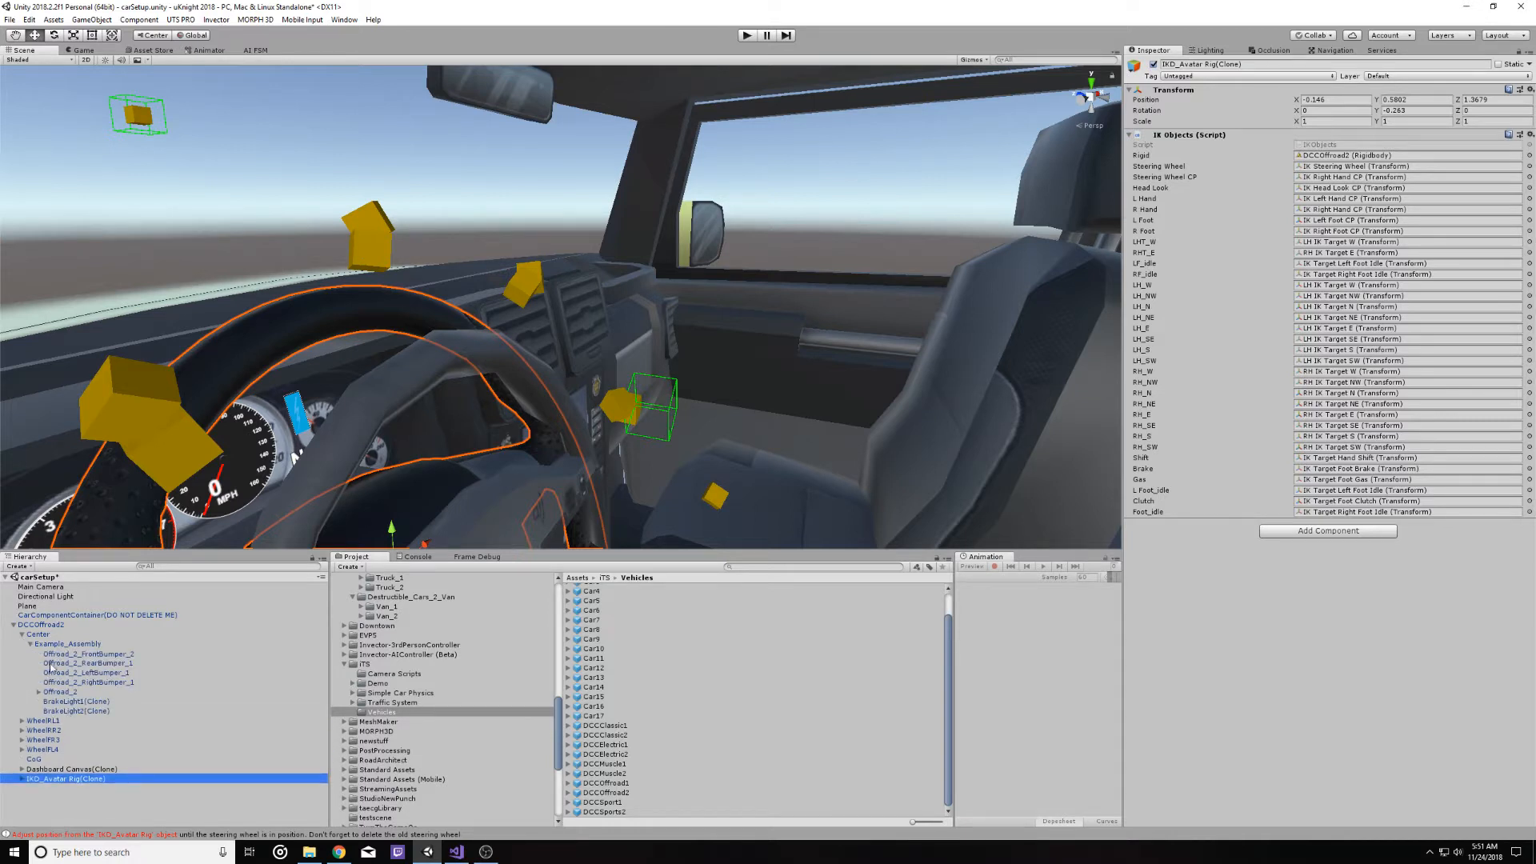
left_click(39, 692)
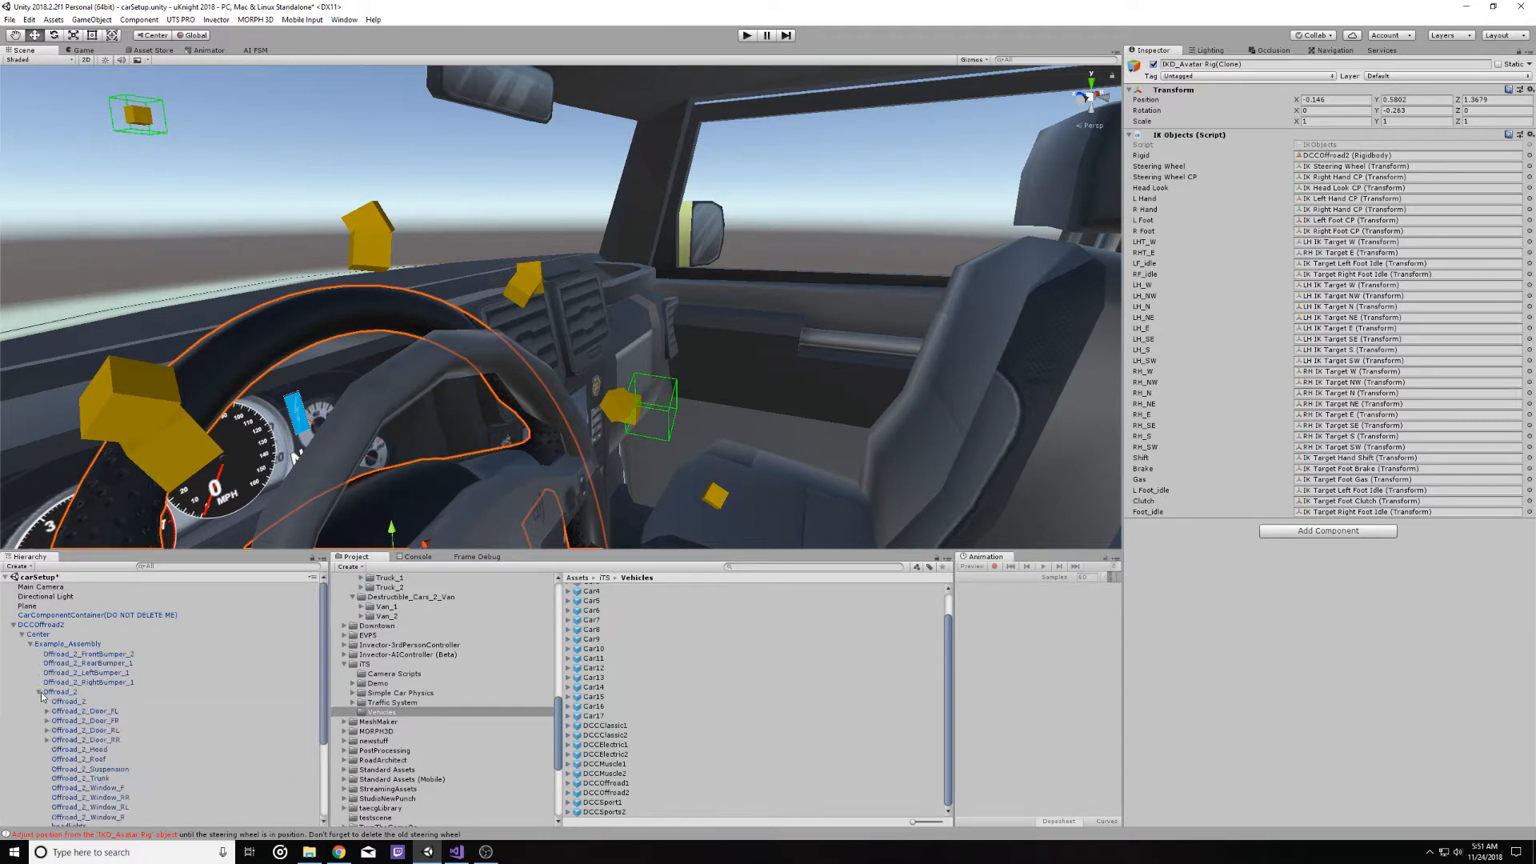
scroll(80, 696, "down", 2)
scroll(94, 706, "down", 2)
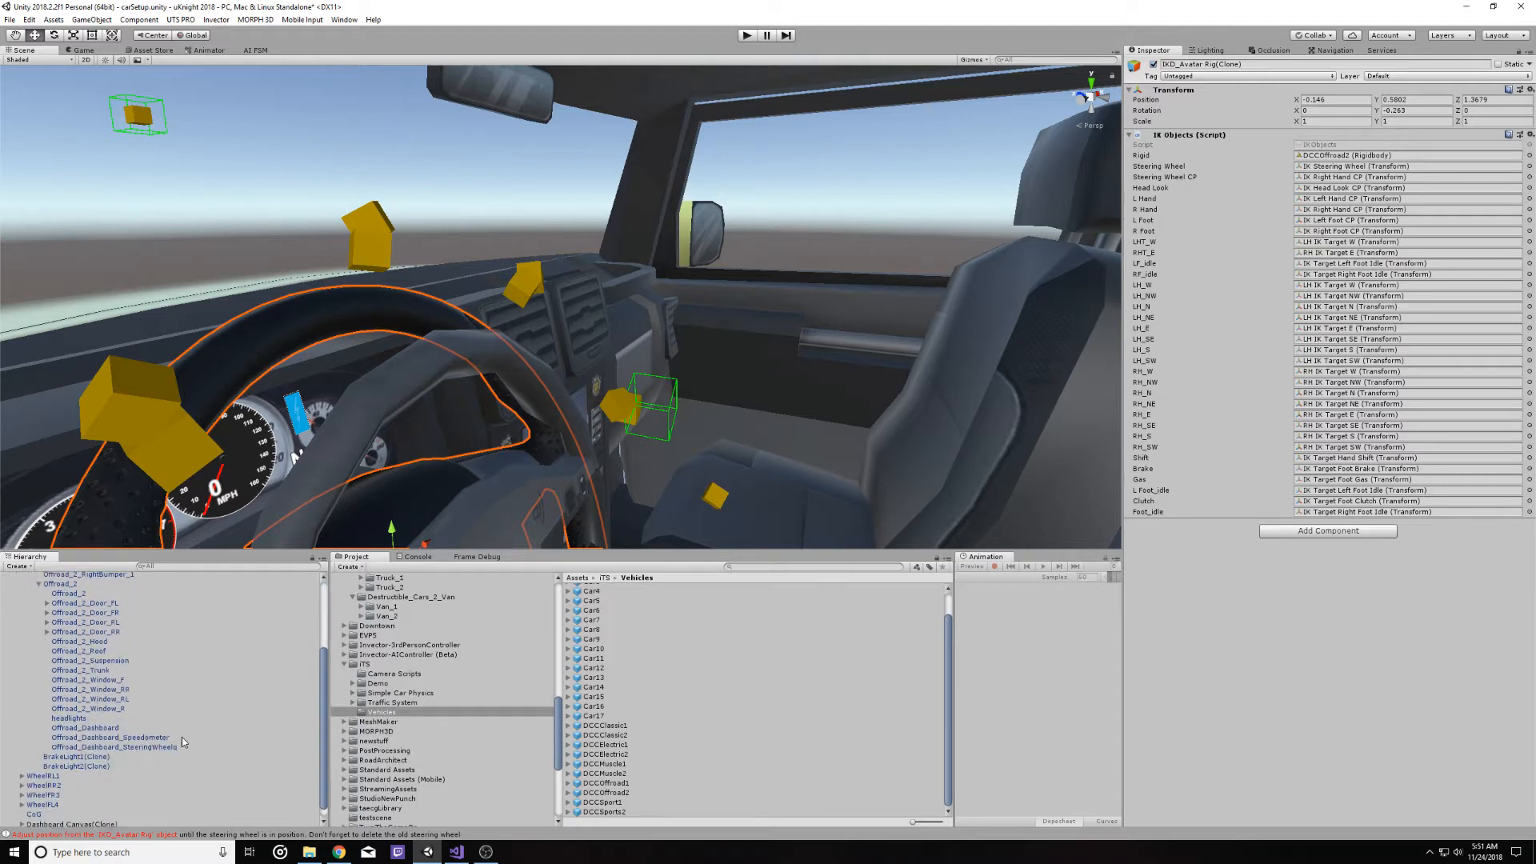
left_click(145, 747)
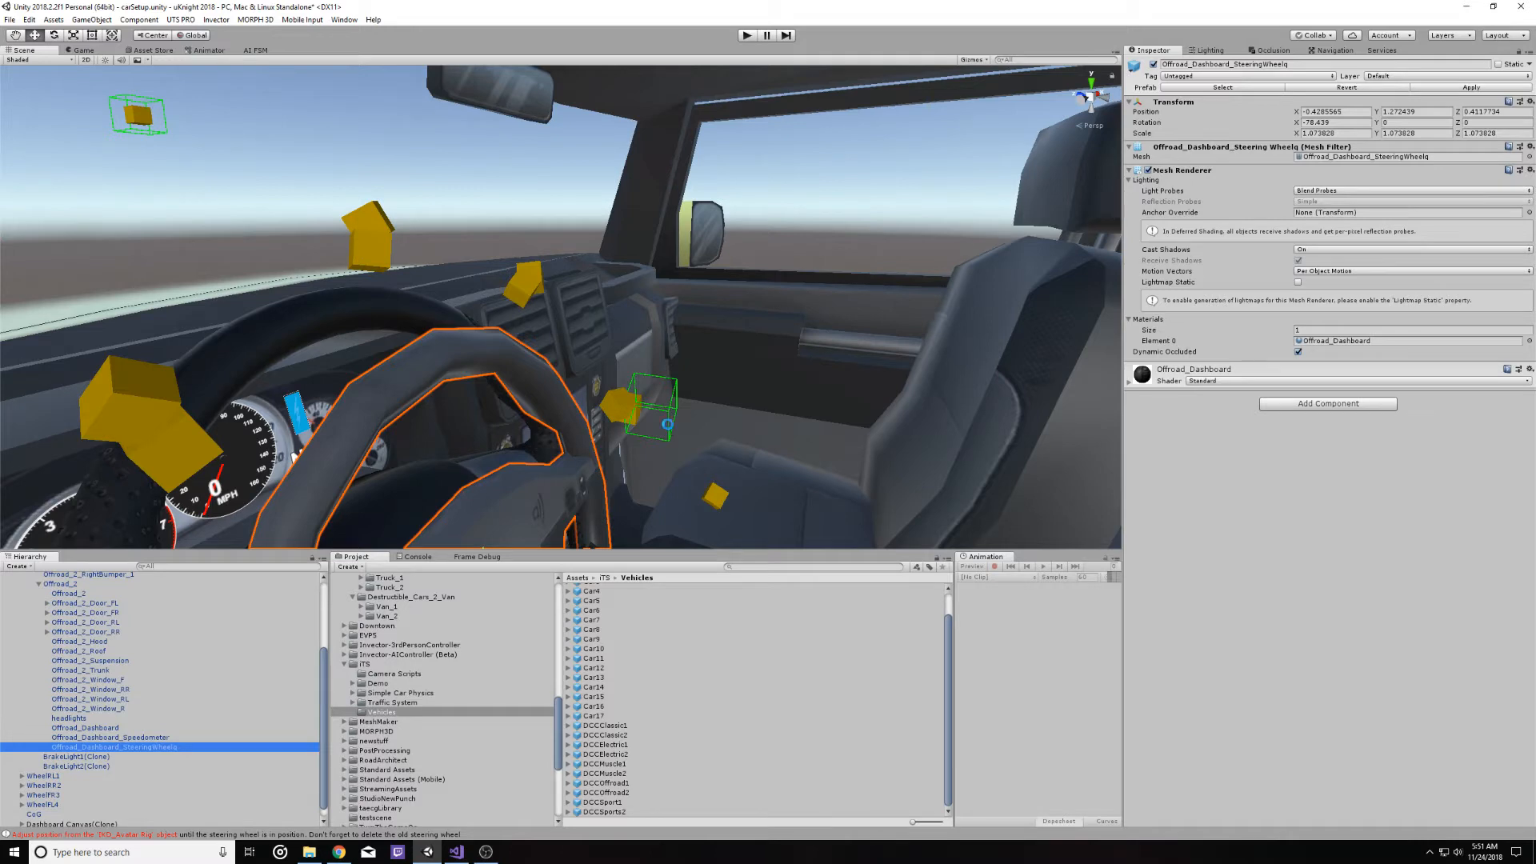
key("Delete")
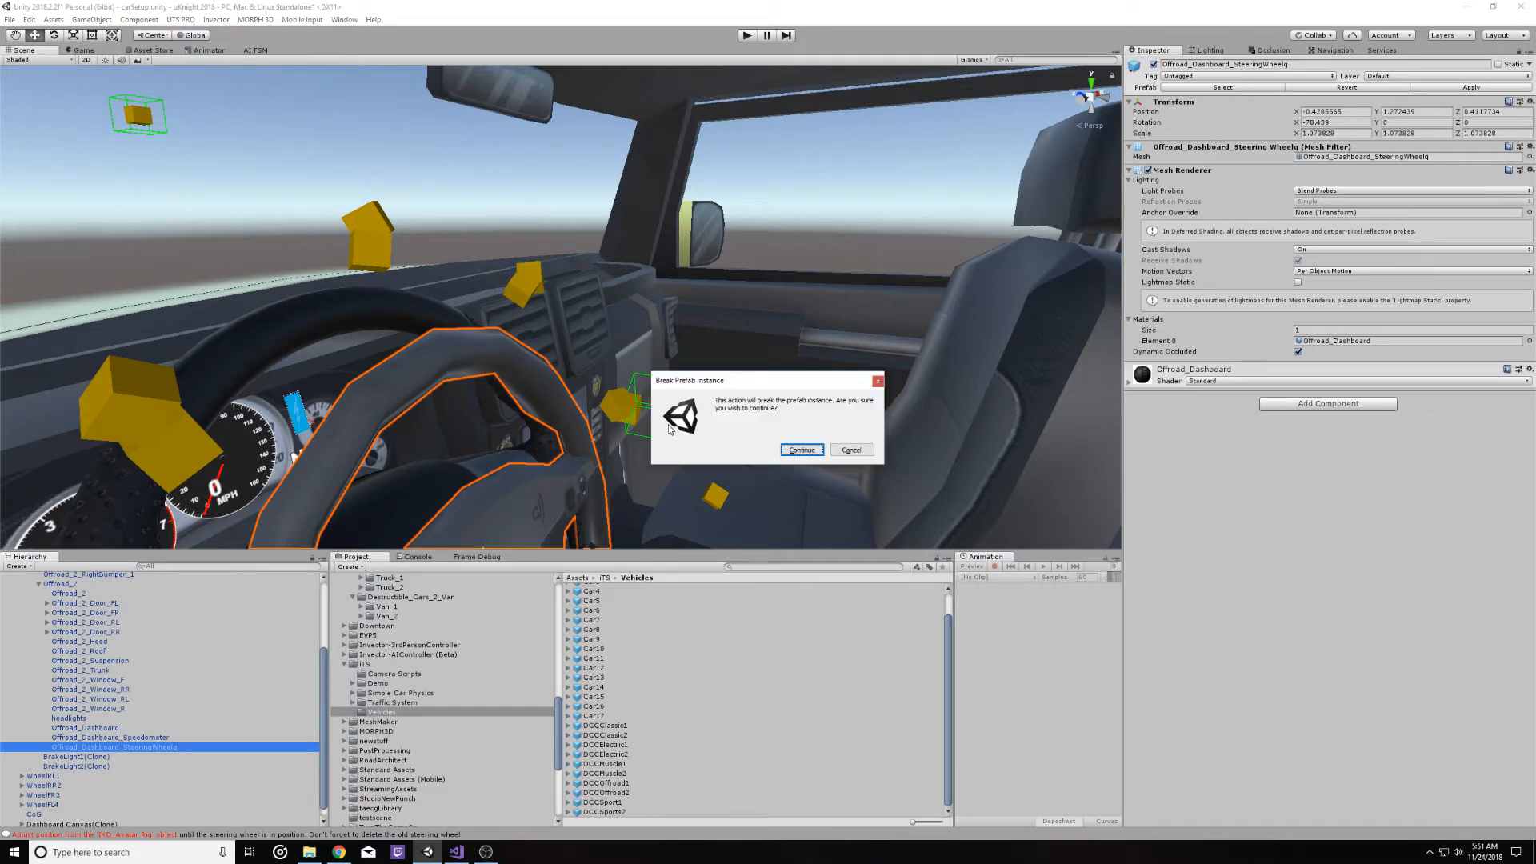
left_click(802, 450)
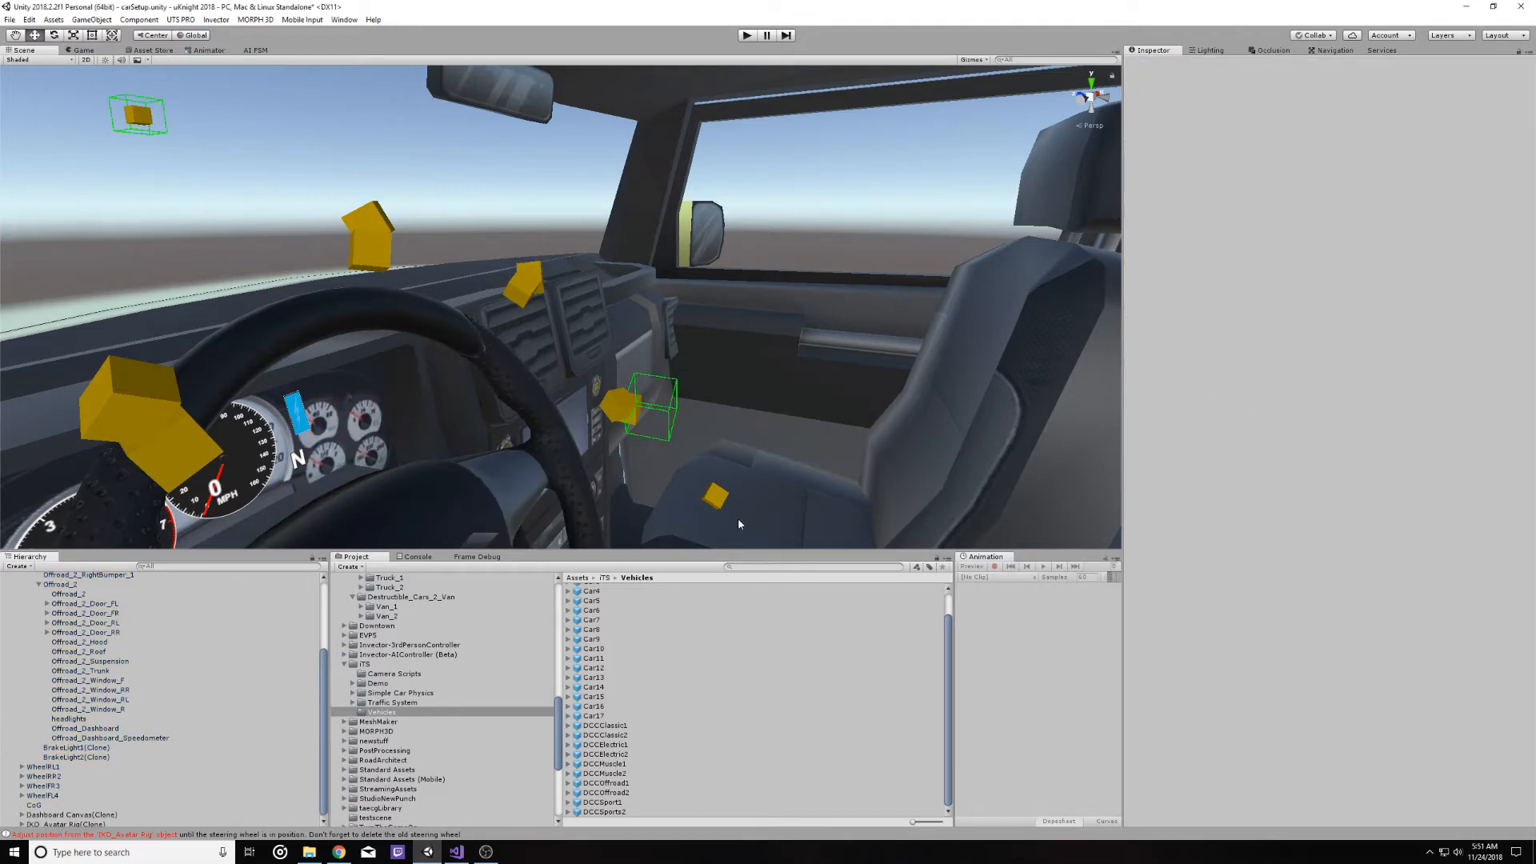
Examine the remaining steering wheel, dashboard gauges and IK targets from several angles around the driver's position
scroll(727, 456, "up", 5)
scroll(795, 384, "down", 5)
scroll(790, 387, "up", 5)
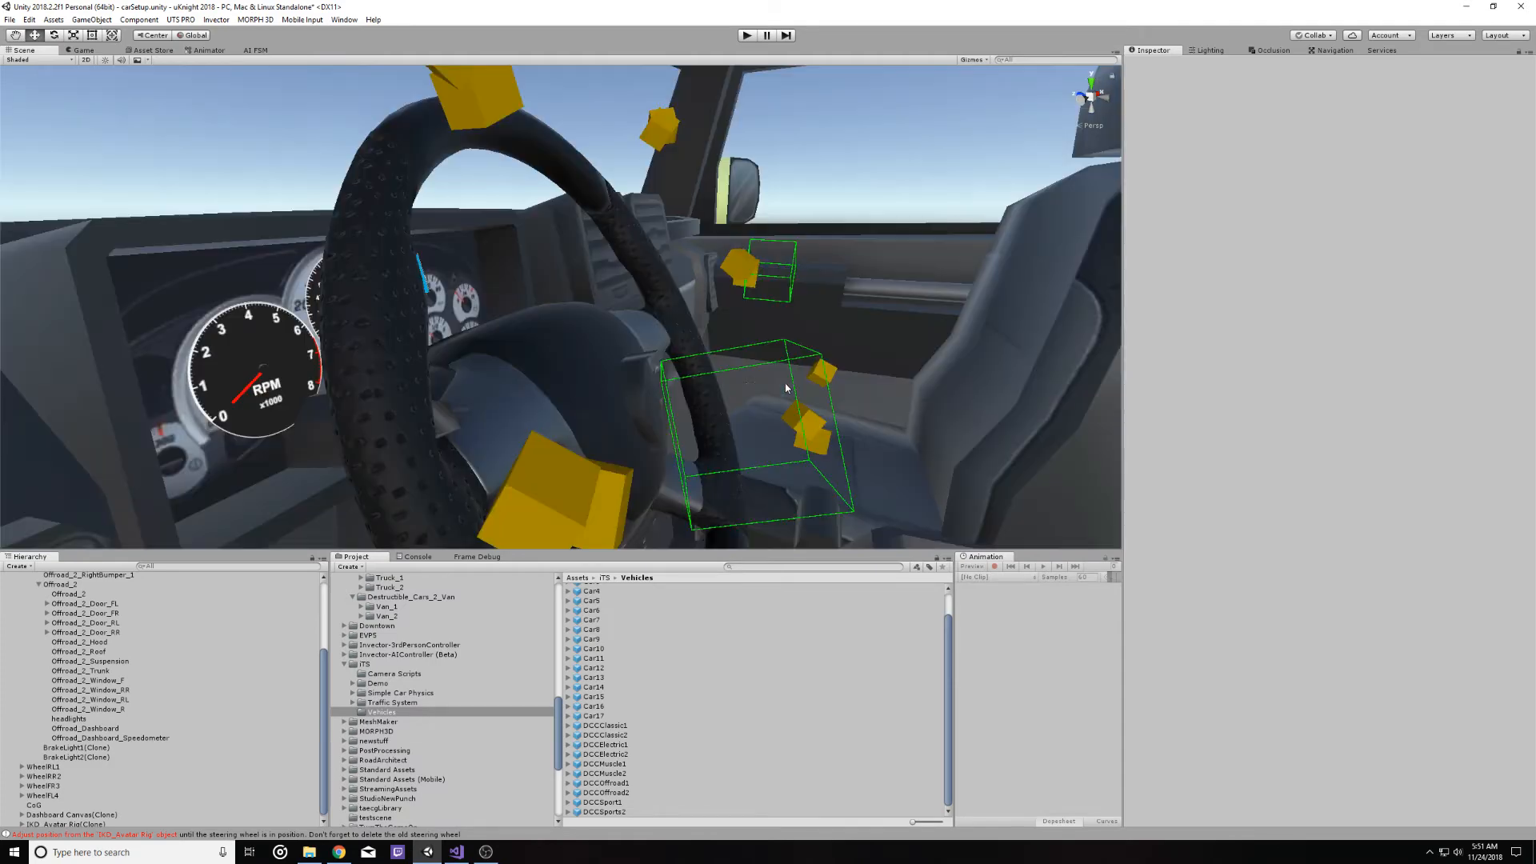
middle_click_drag(695, 382, 735, 416)
right_click_drag(608, 410, 696, 439)
middle_click_drag(696, 439, 765, 400)
right_click_drag(765, 401, 551, 404)
middle_click_drag(647, 403, 571, 375)
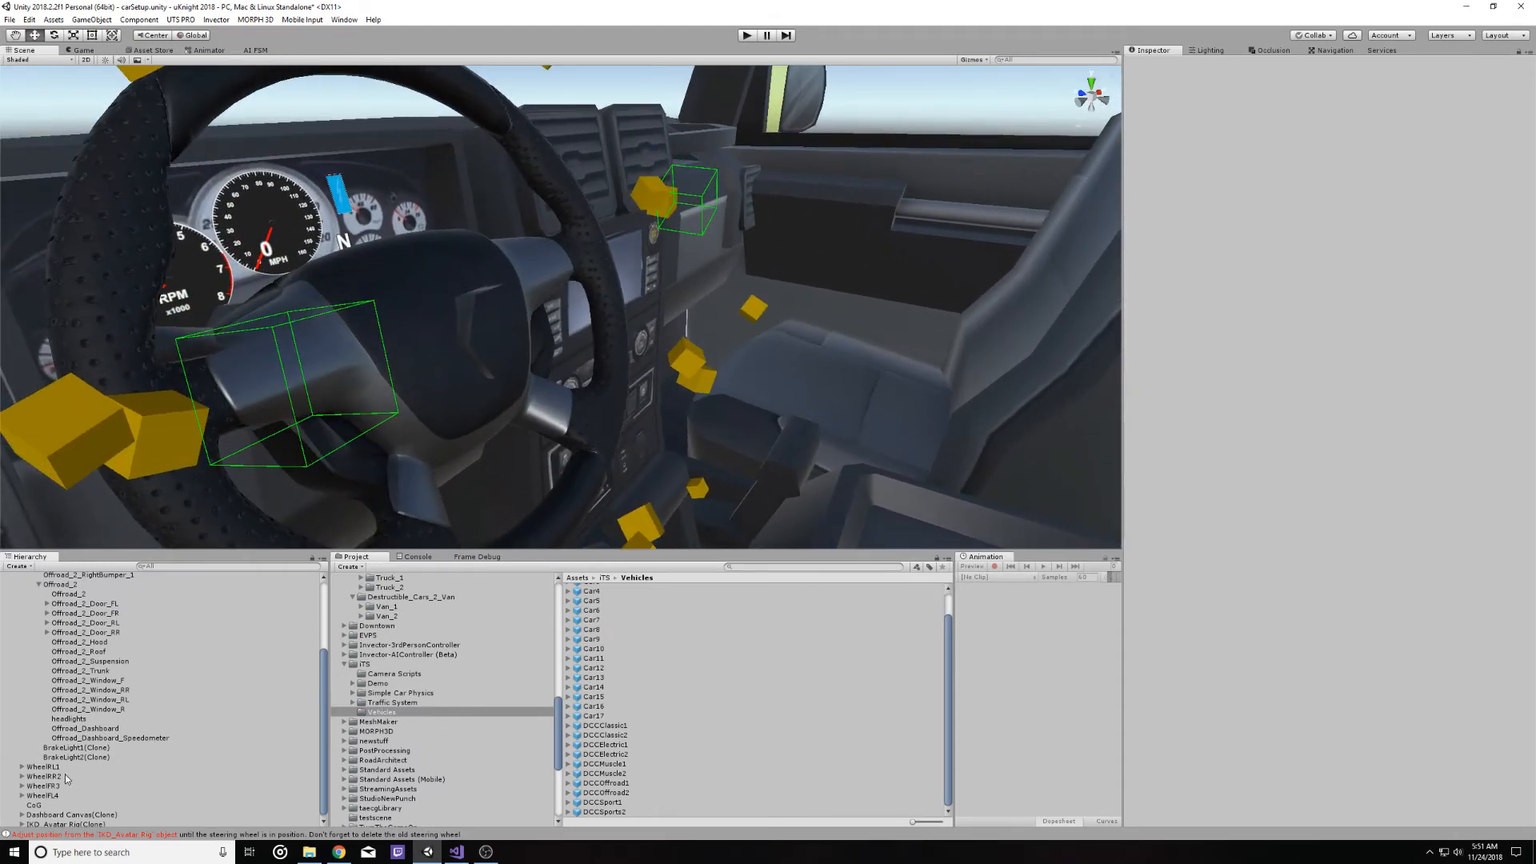
Select the root DCCOffroad2 object and apply its changes to the prefab
scroll(103, 780, "up", 4)
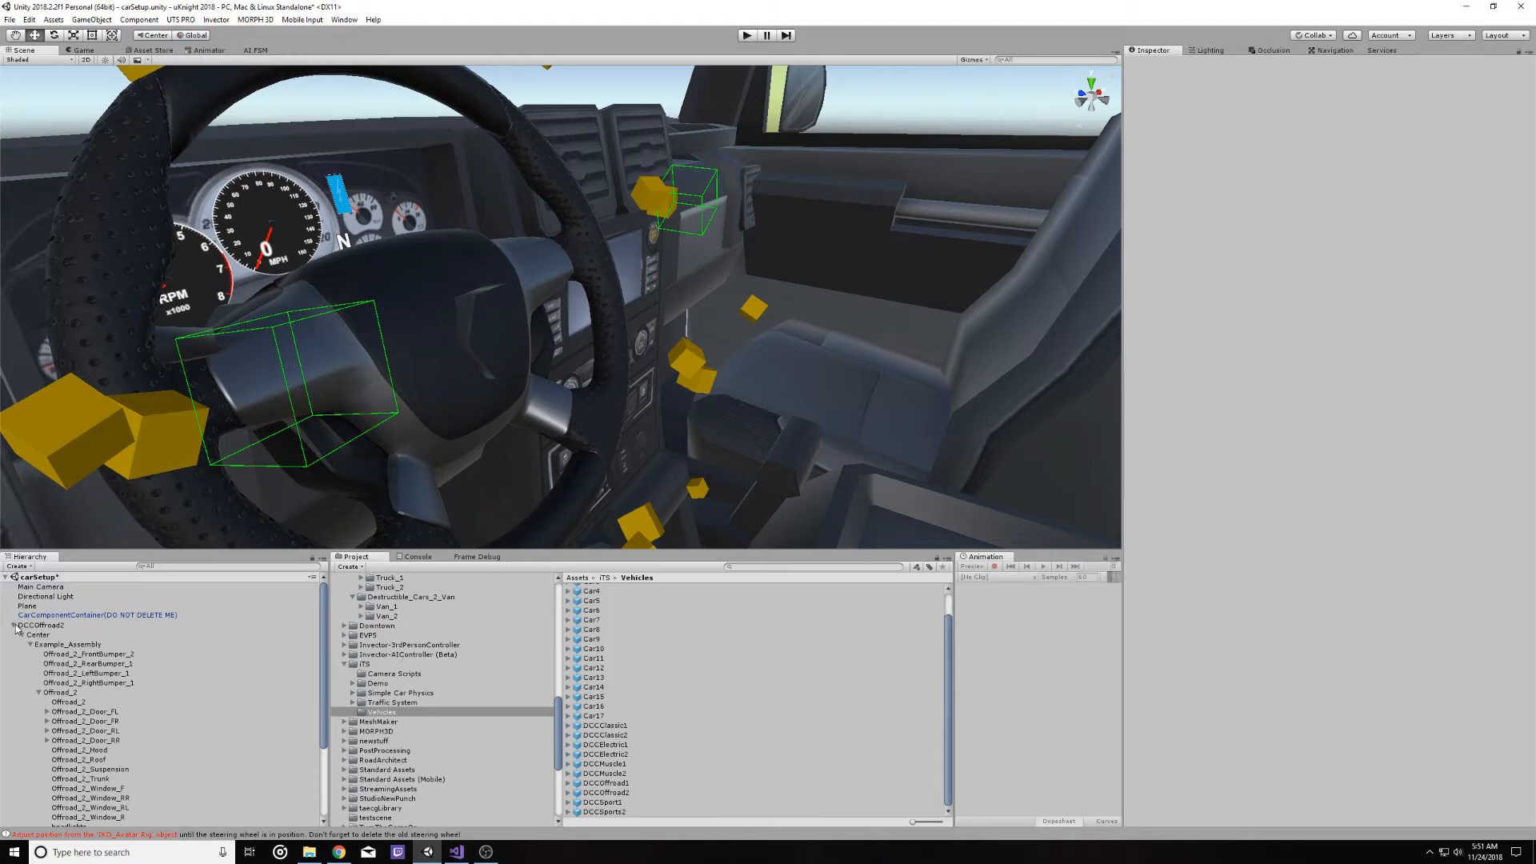
left_click(36, 625)
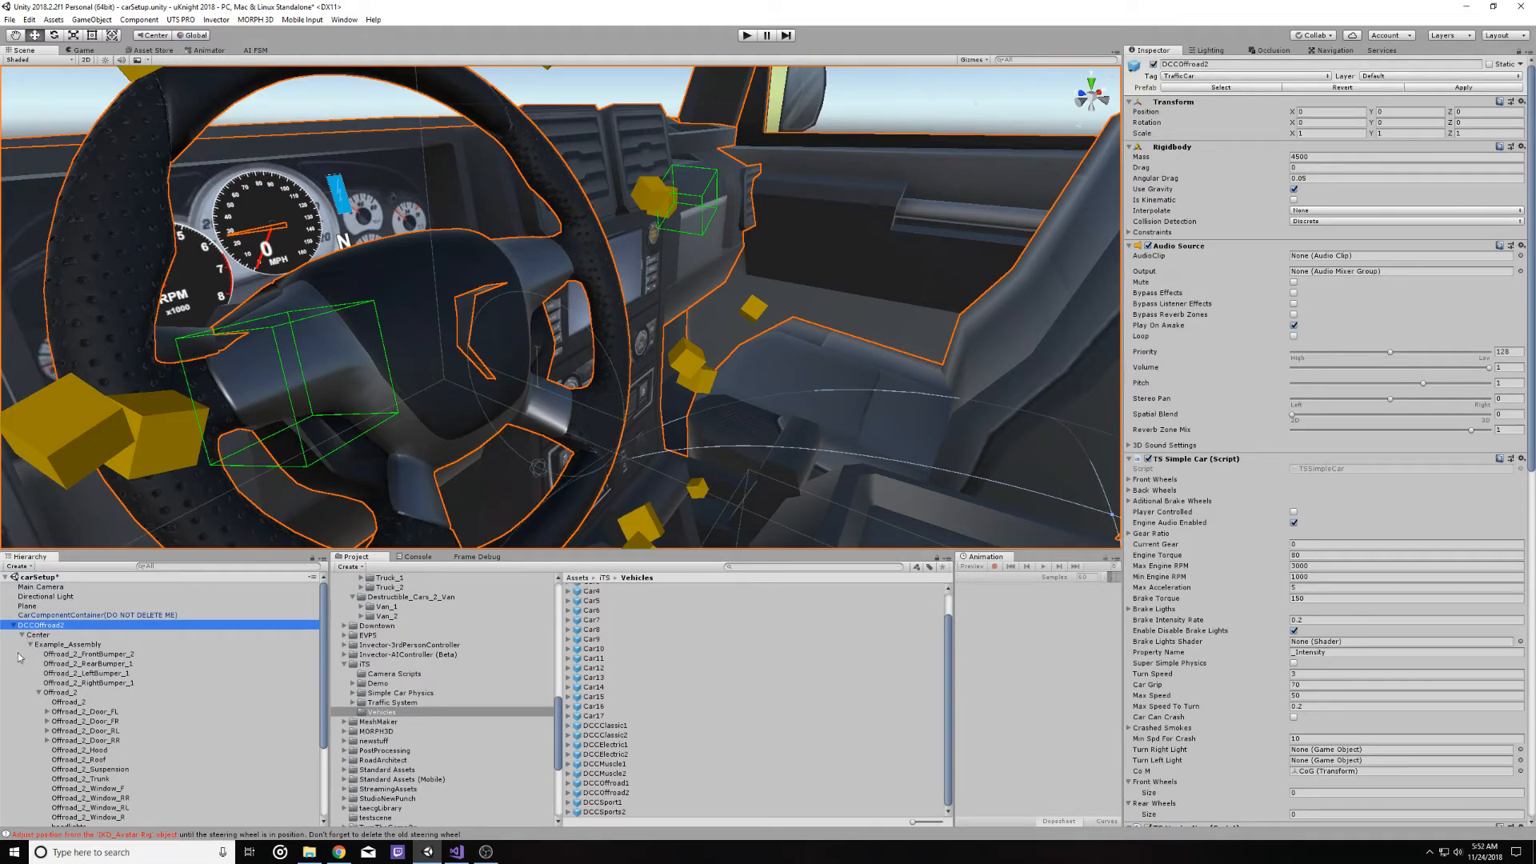
left_click(10, 625)
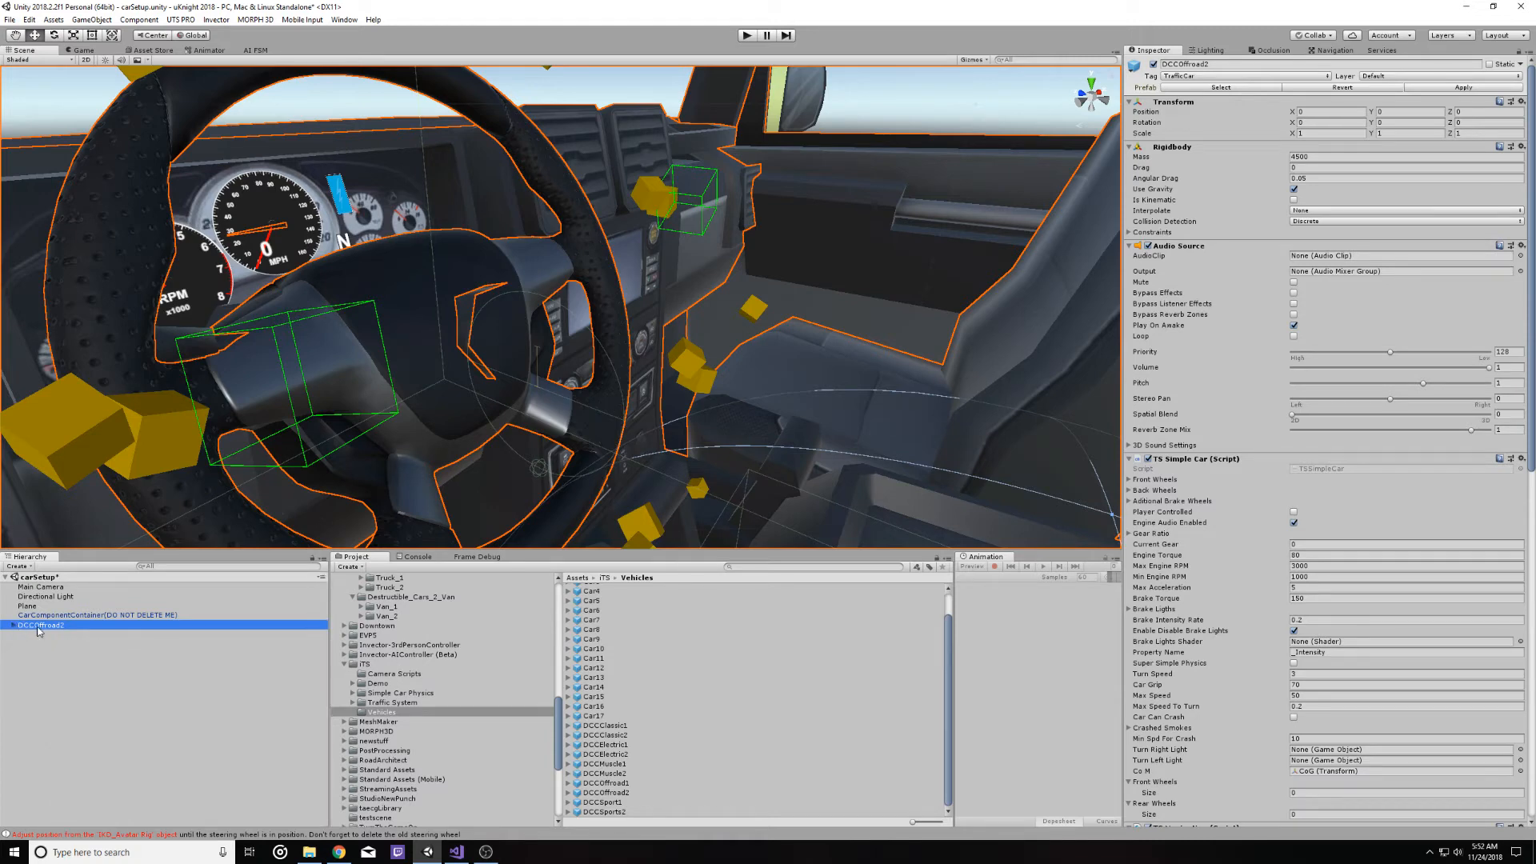
left_click(12, 625)
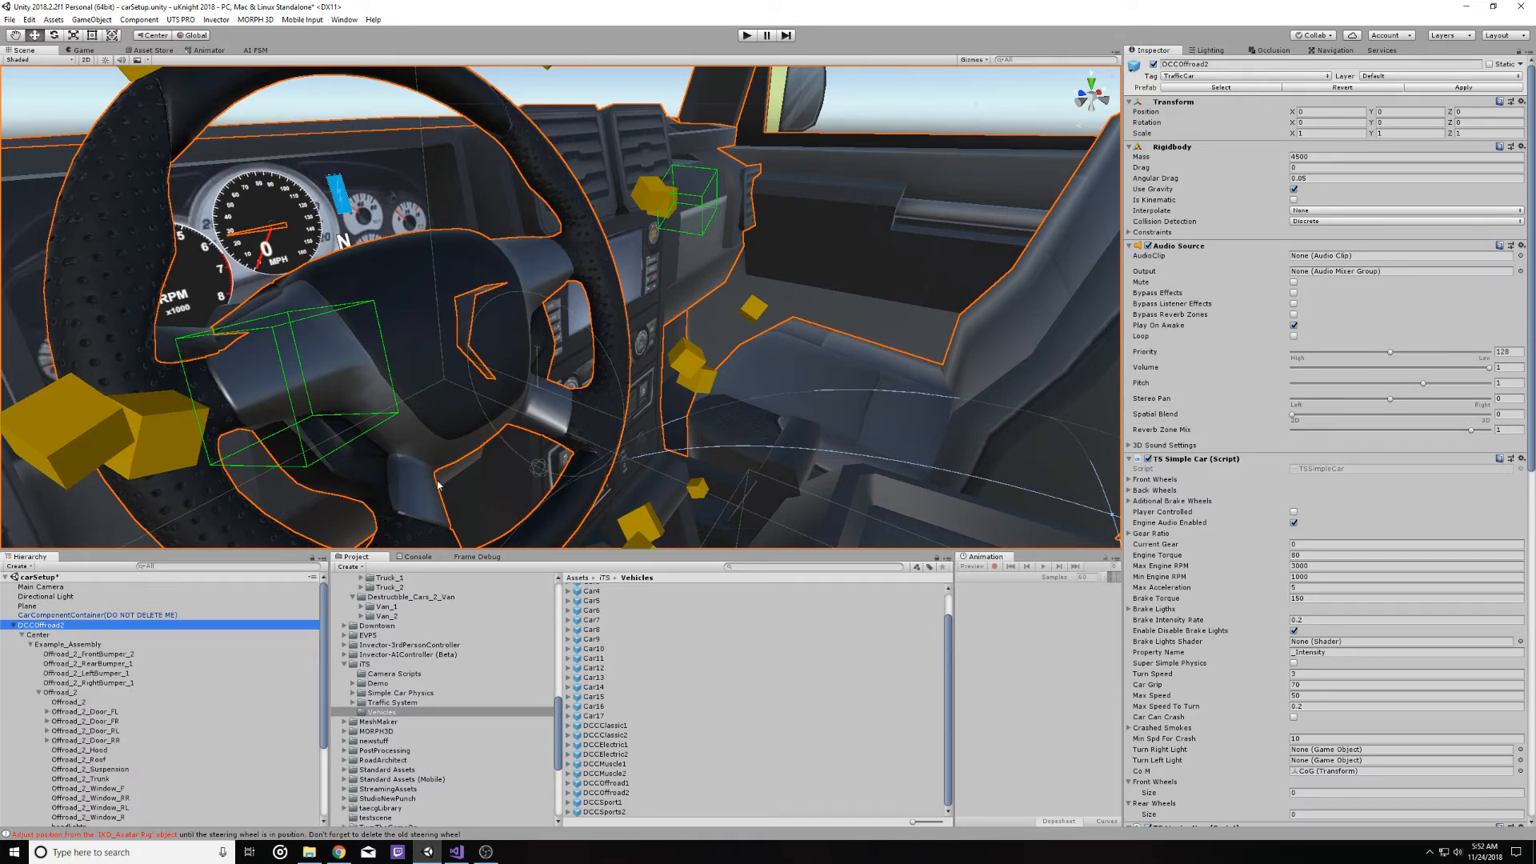
left_click(1454, 89)
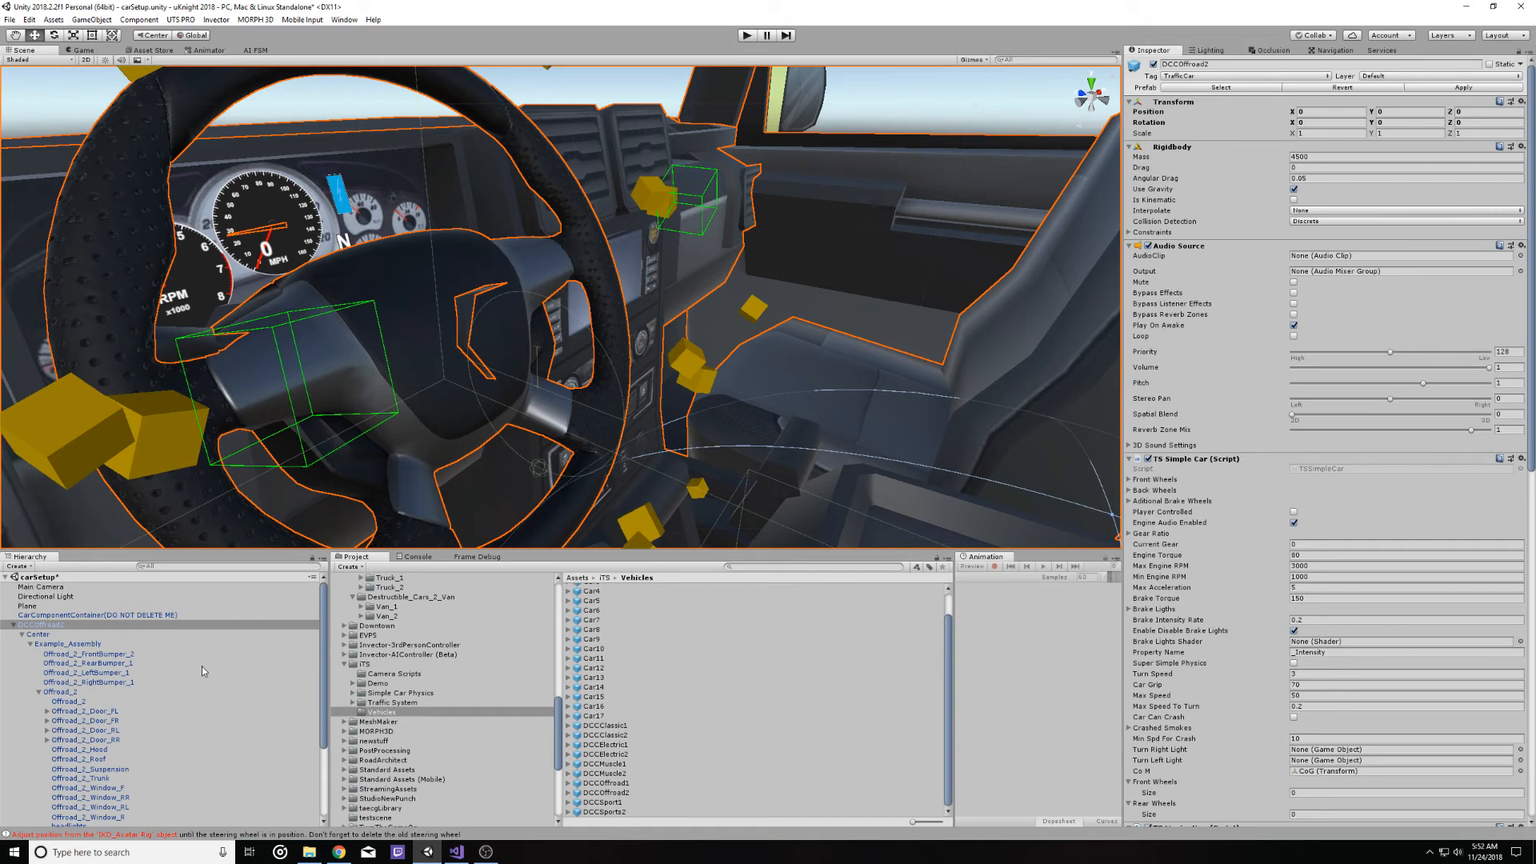
left_click(12, 624)
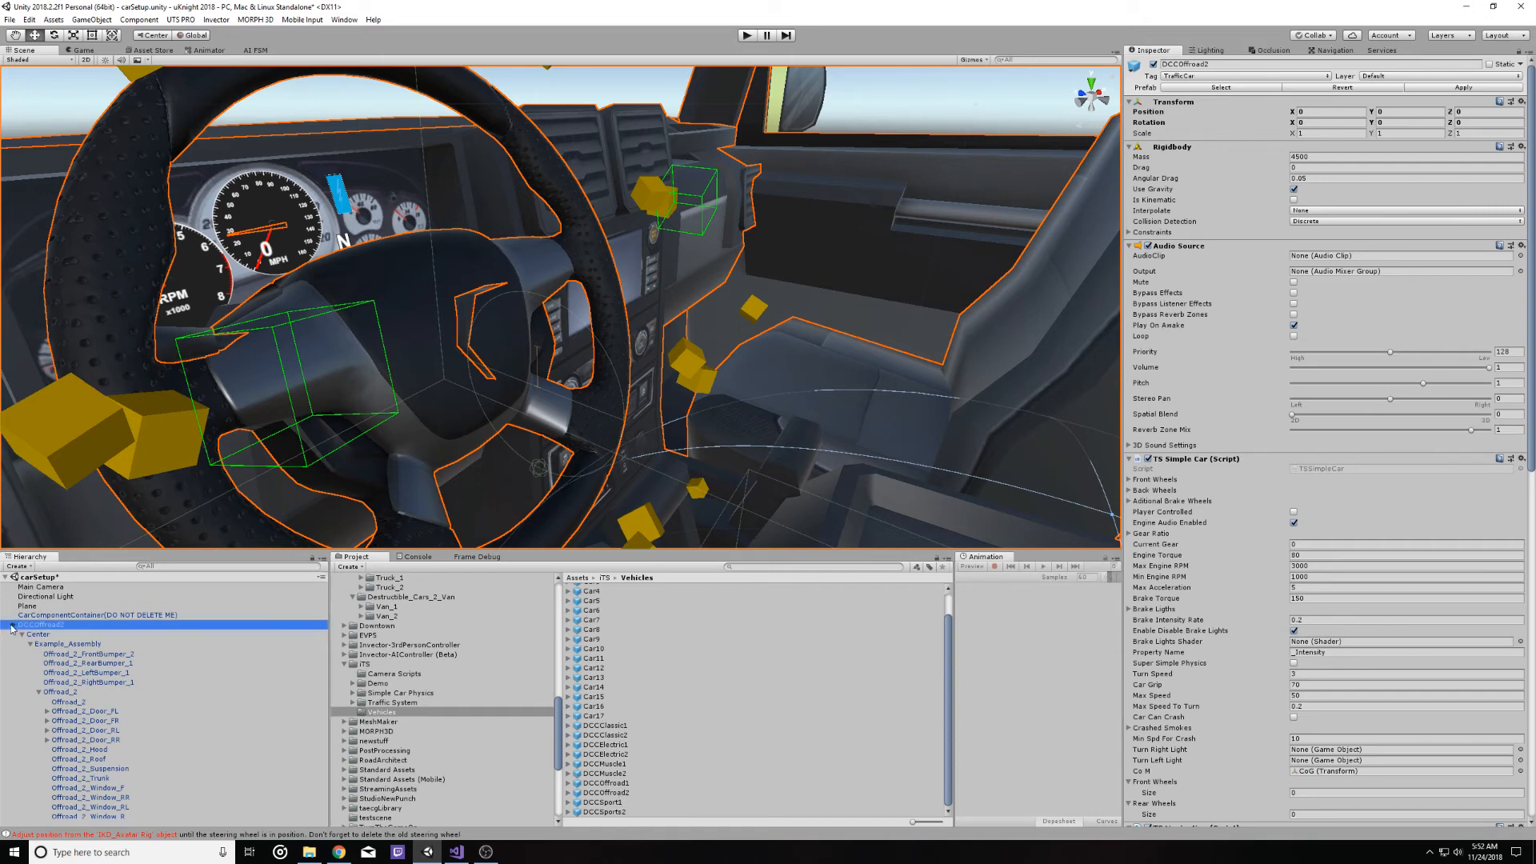